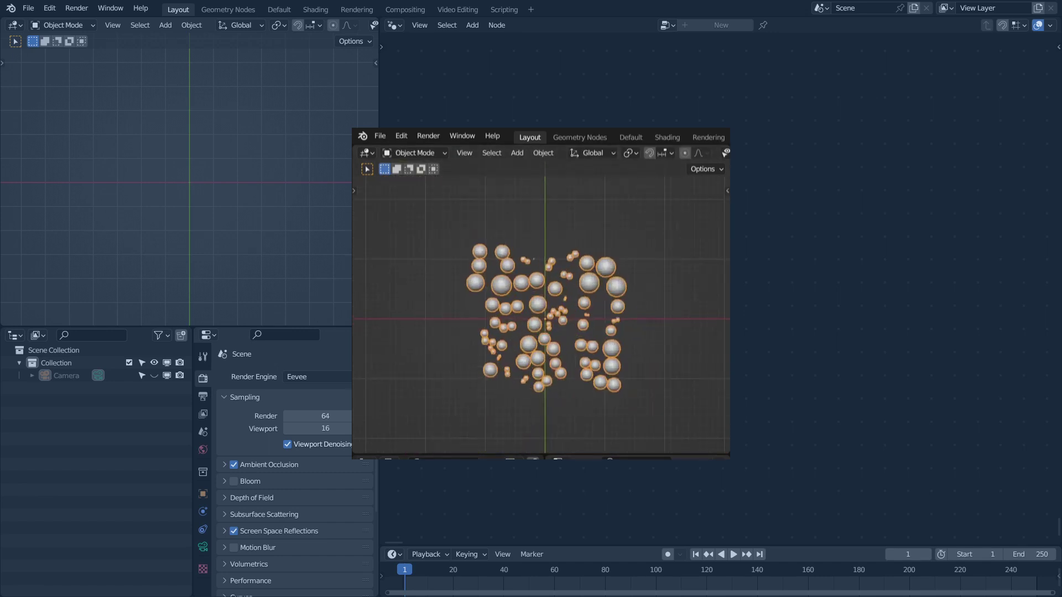
Add a plane mesh, reset its location to the world origin, and create a new geometry node tree for it
key(shift+a)
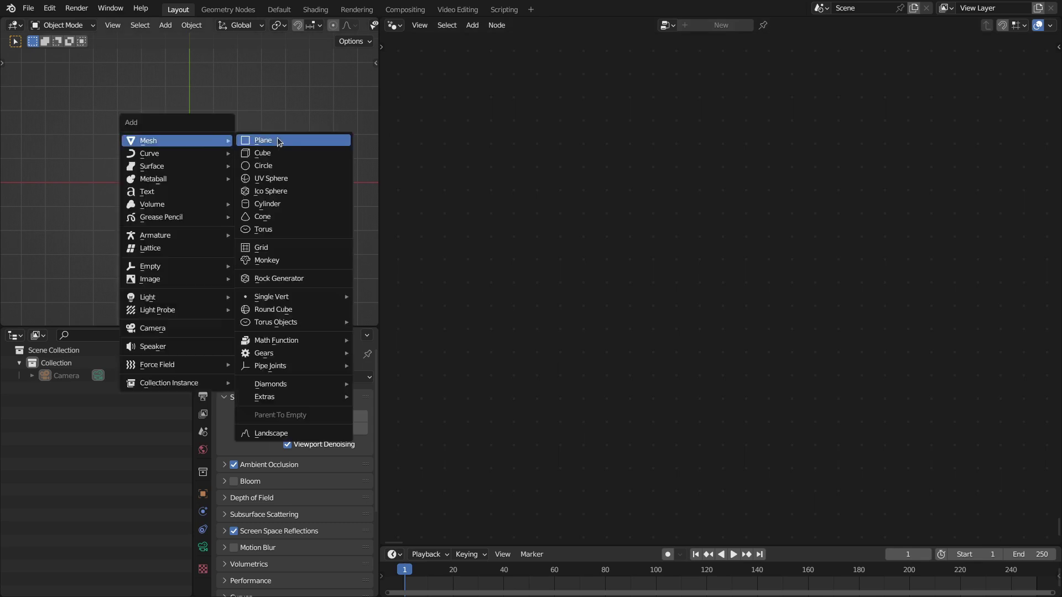
click(293, 139)
key(alt+g)
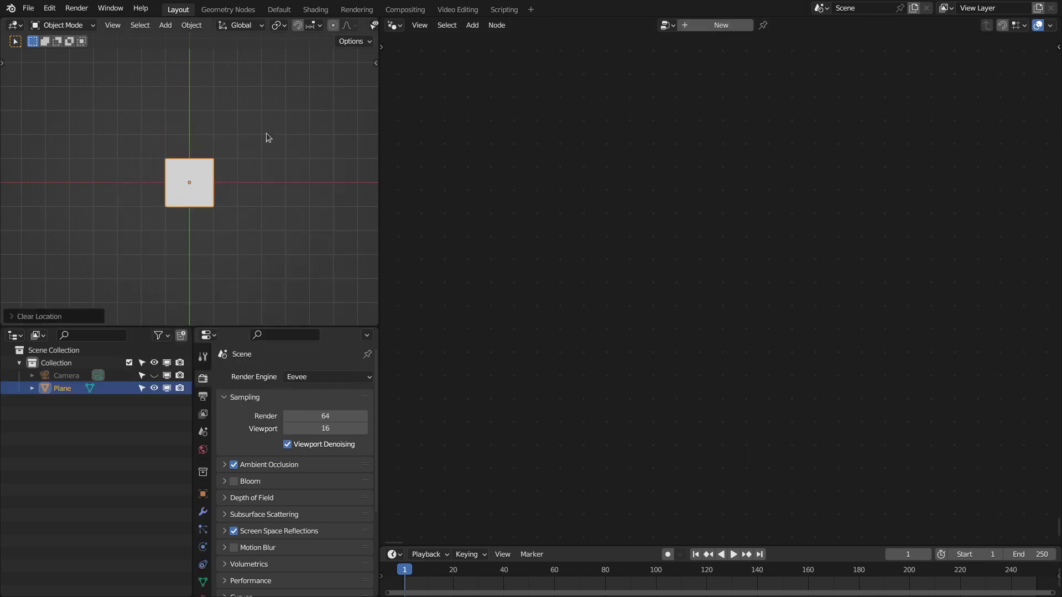
click(691, 29)
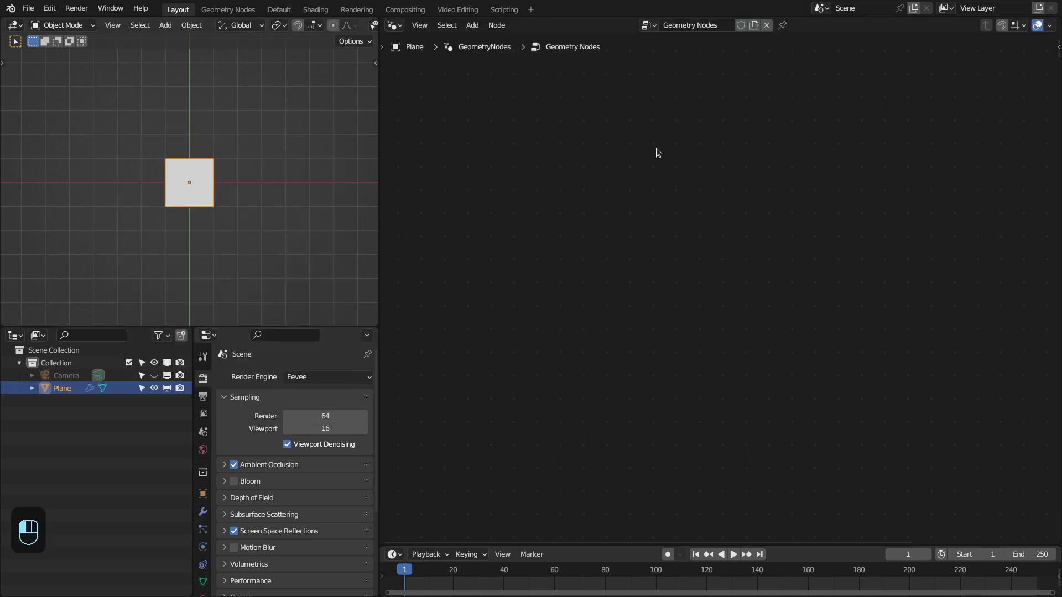
Add a Distribute Points on Faces node with its Mesh input fed by the Group Input geometry
drag(524, 115, 603, 195)
text(distru)
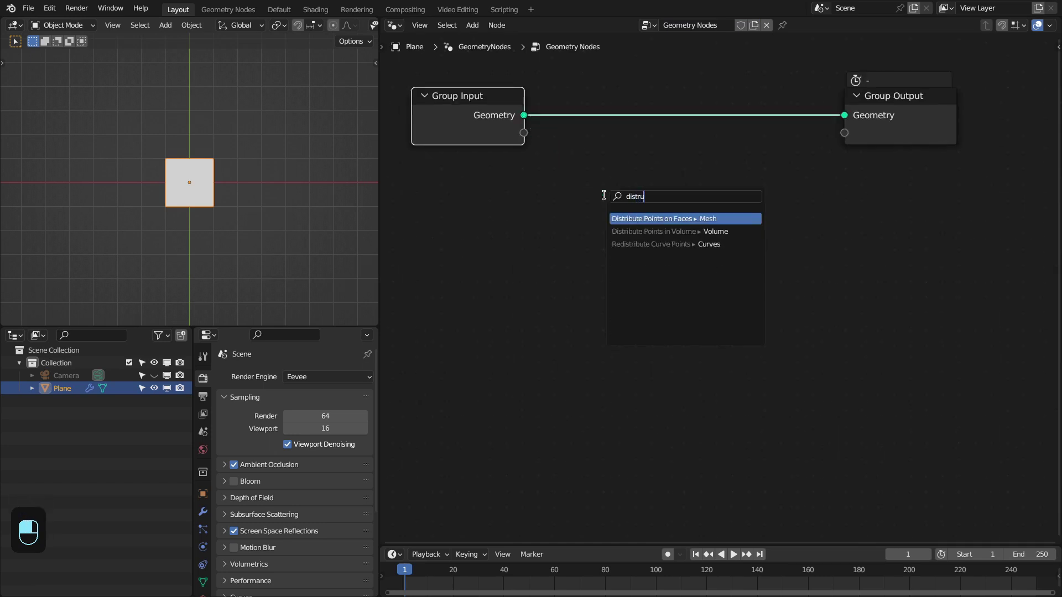
key(Return)
click(567, 185)
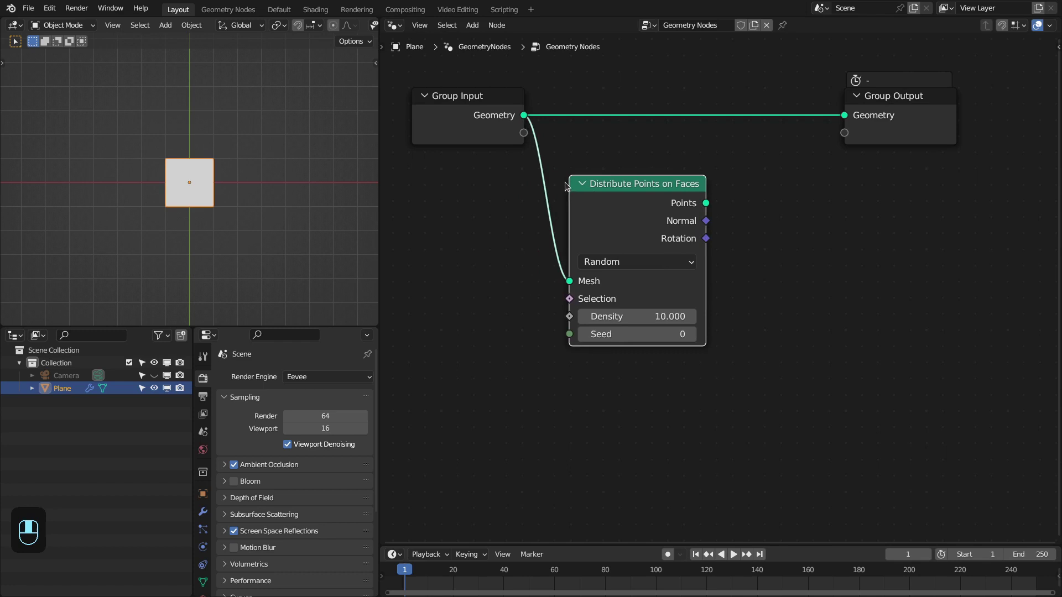
Add an Instance on Points node fed by the distributed points and connect its instances to the Group Output
scroll(713, 178, down, 1)
drag(871, 157, 986, 157)
middle_drag(785, 188, 765, 183)
drag(689, 216, 764, 217)
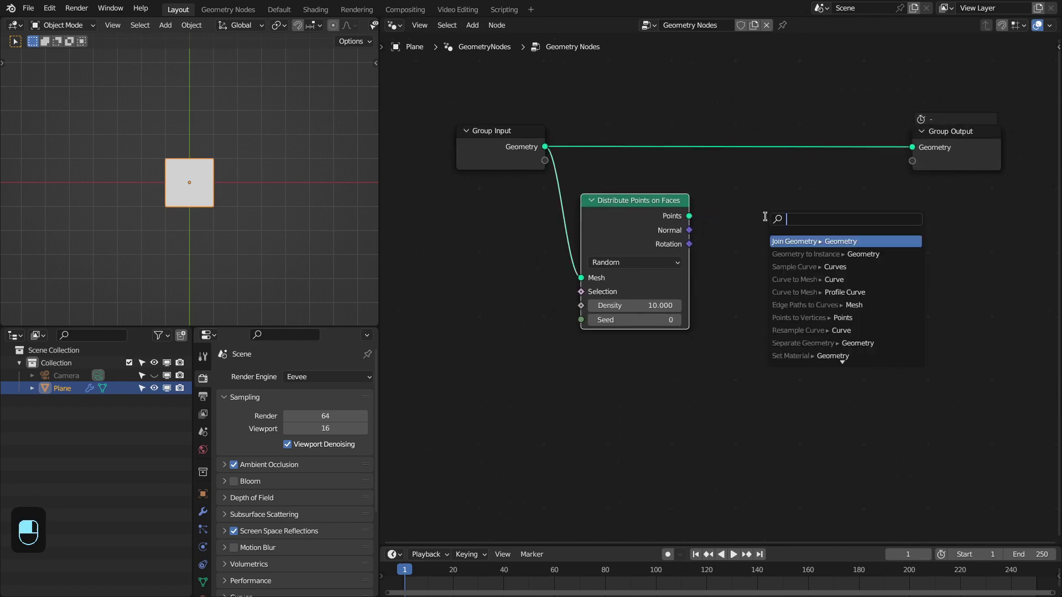
text(insta)
key(Return)
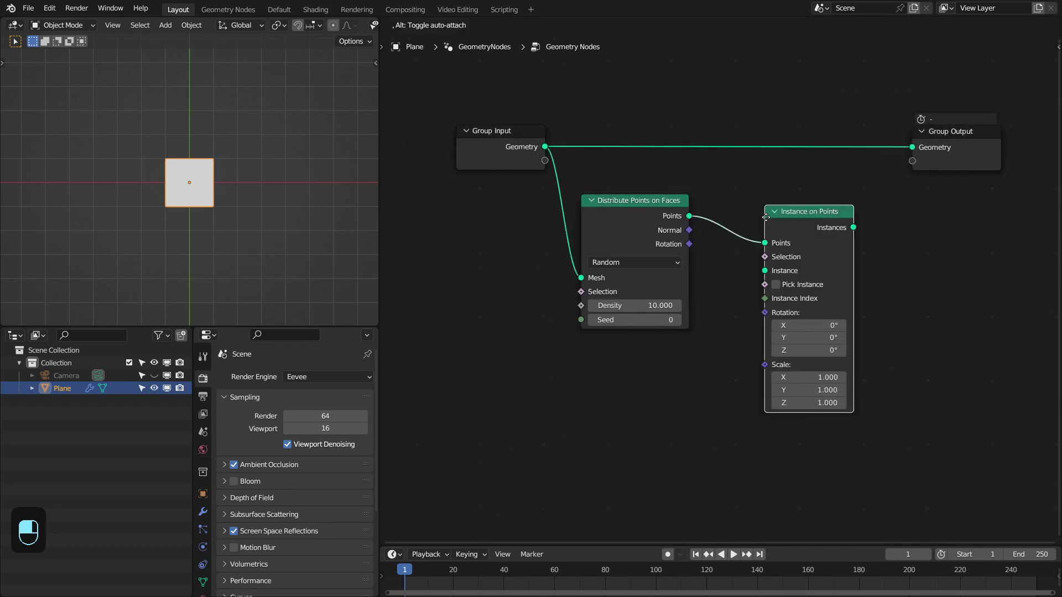
click(761, 213)
drag(806, 212, 794, 211)
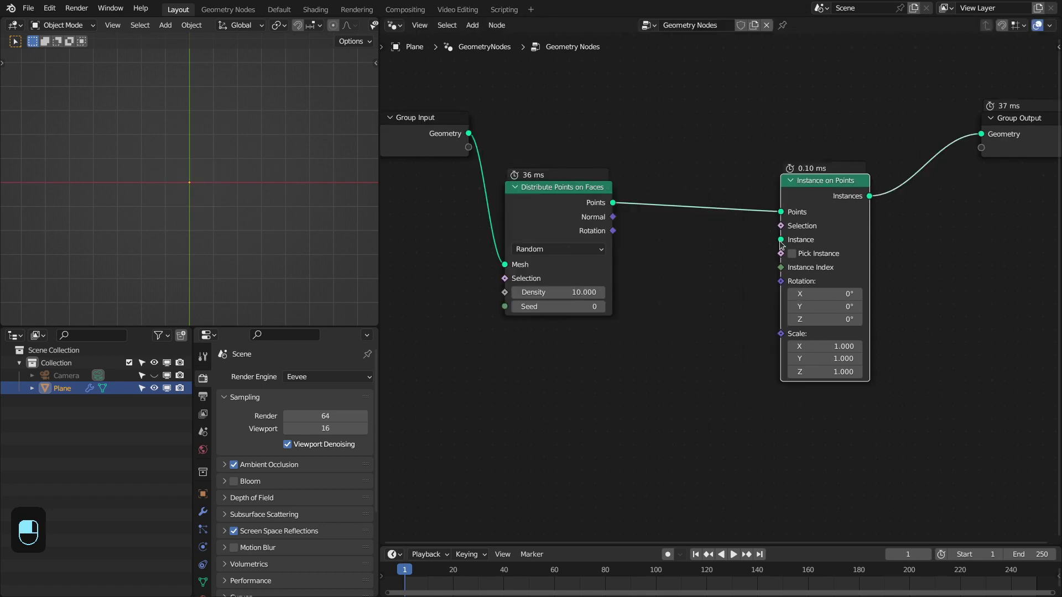
Add a Curve Circle node and connect it to the Instance input of Instance on Points
drag(781, 240, 738, 304)
text(ico)
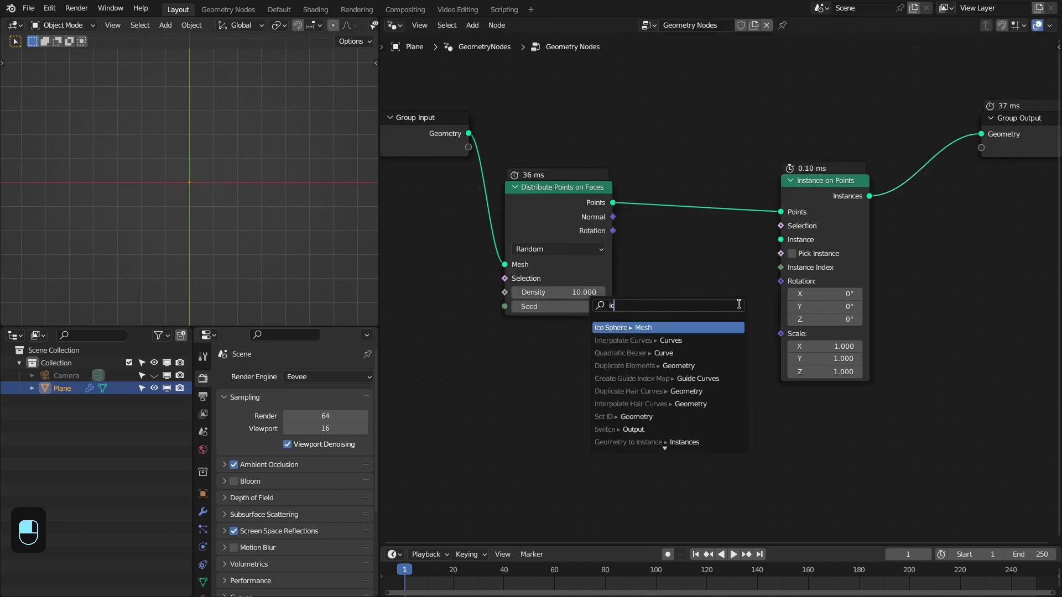
key(BackSpace)
key(BackSpace)
key(BackSpace)
text(circe)
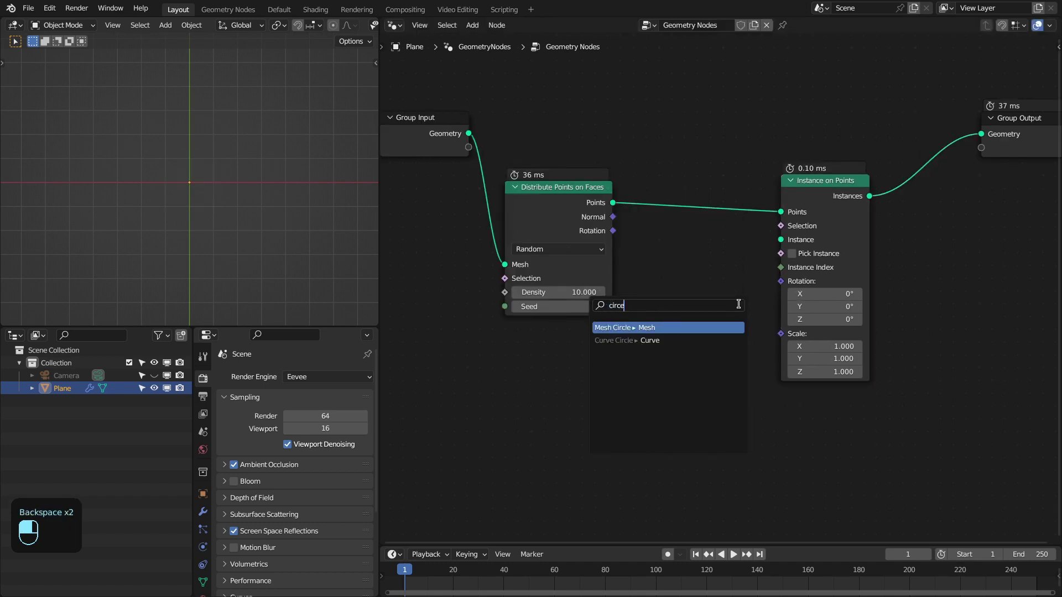
key(Return)
Join the distributed points with the circle instances through a Join Geometry node and hide the node timings overlay
ctrl+shift+right_drag(575, 202, 829, 198)
drag(949, 194, 798, 146)
click(1049, 25)
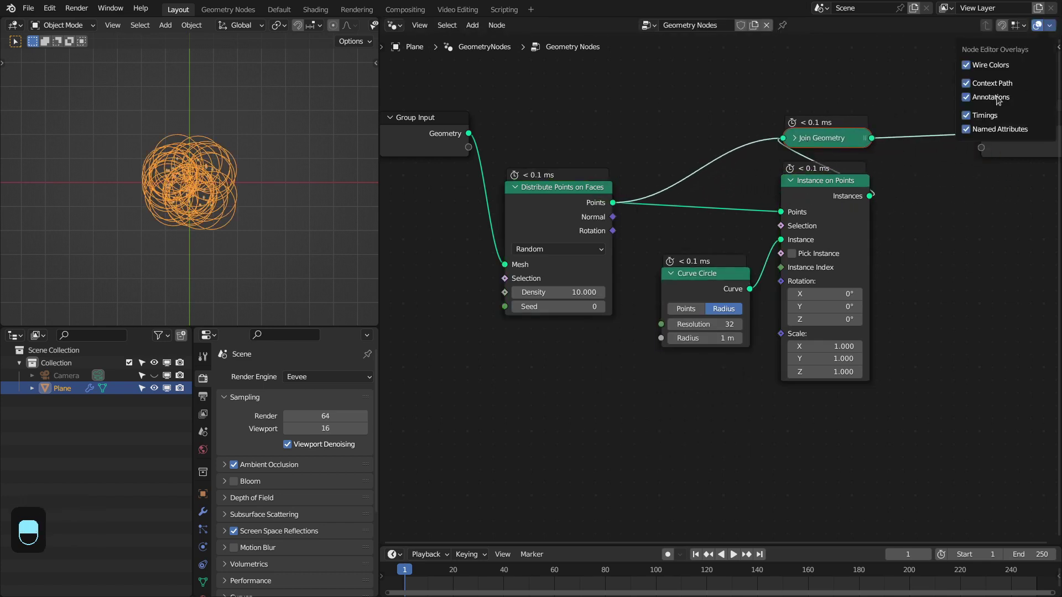
drag(982, 114, 981, 131)
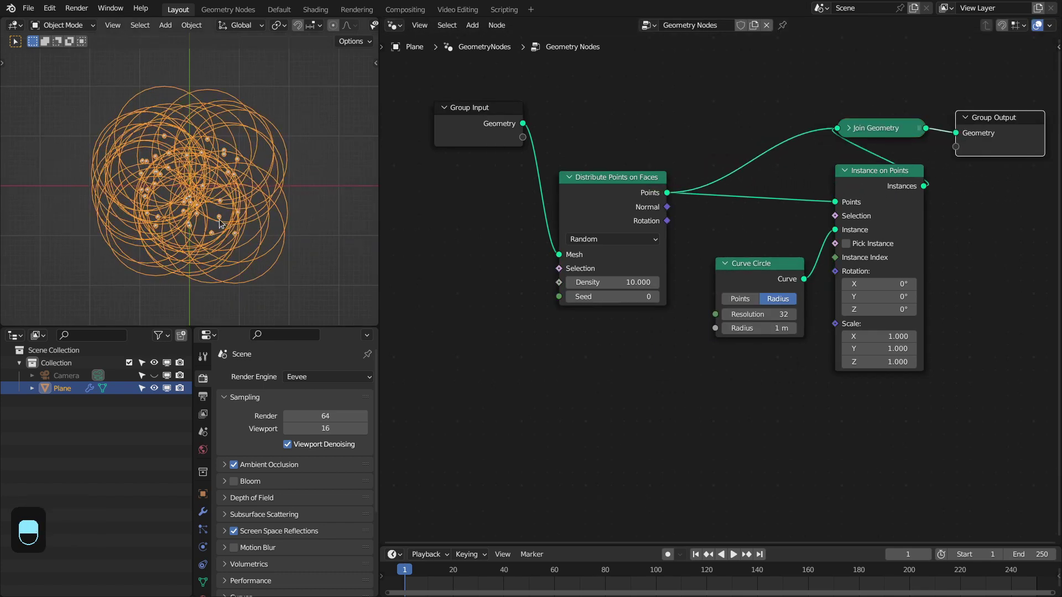
Set the Density of Distribute Points on Faces to 2
scroll(233, 205, up, 1)
shift+middle_drag(234, 205, 225, 183)
scroll(716, 282, up, 1)
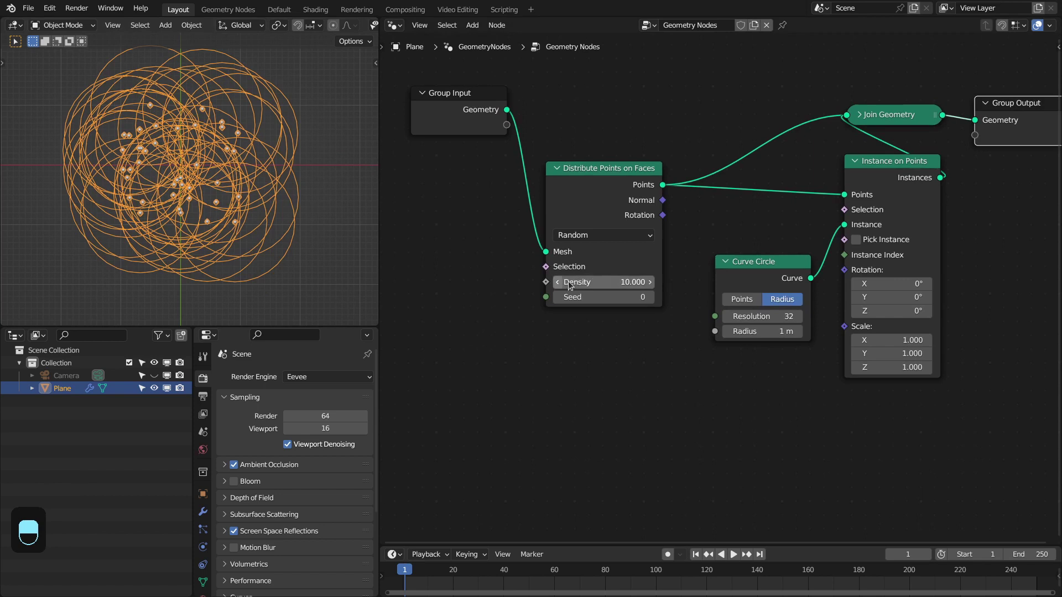
click(616, 285)
text(2)
key(Return)
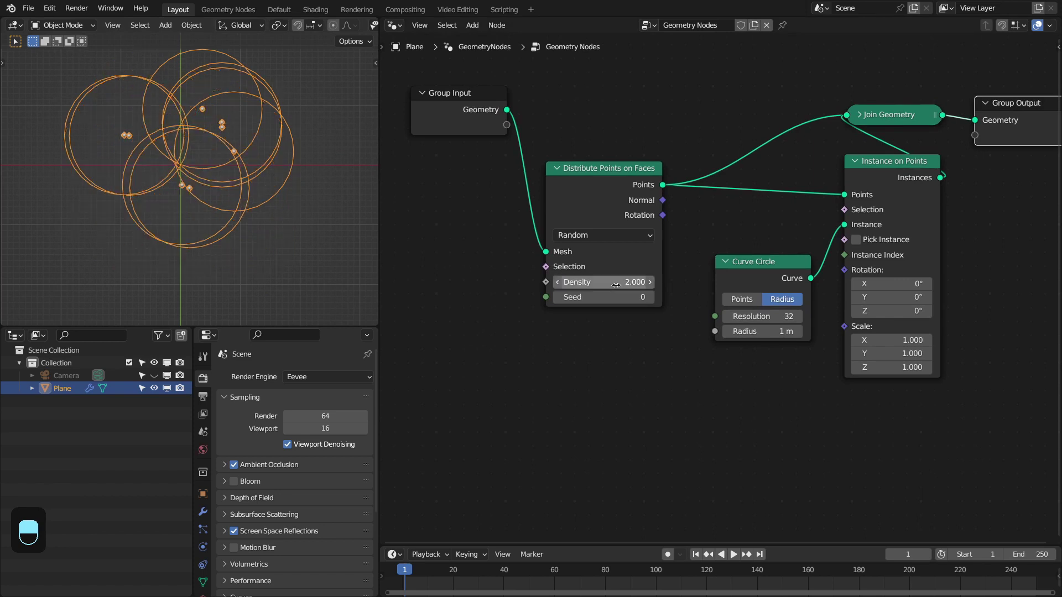
Set the X, Y and Z scale of the Instance on Points node to 0.065
scroll(224, 162, up, 1)
shift+middle_drag(223, 162, 235, 191)
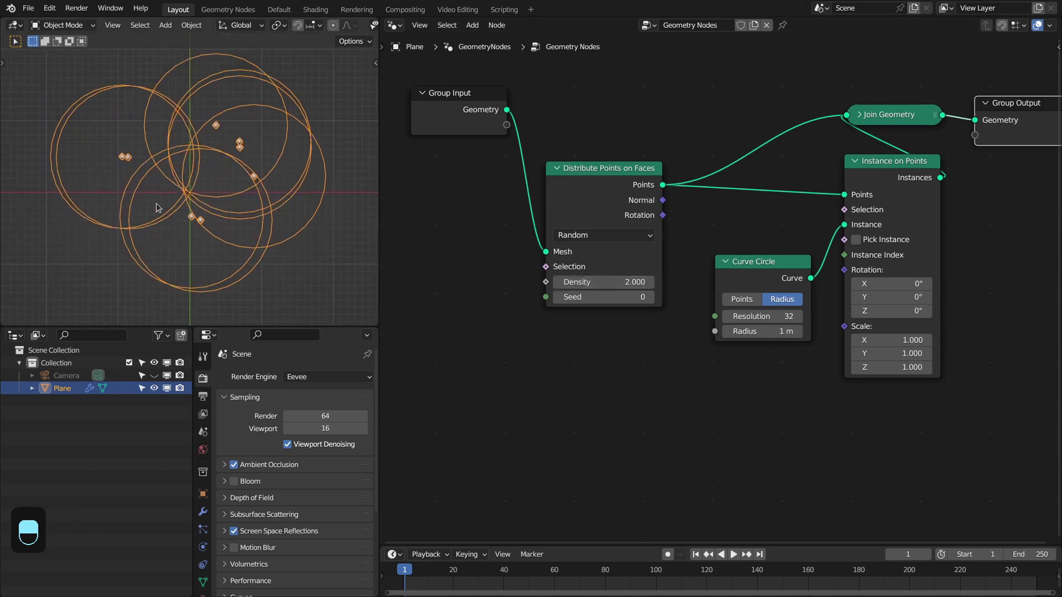
scroll(204, 256, up, 3)
key(z)
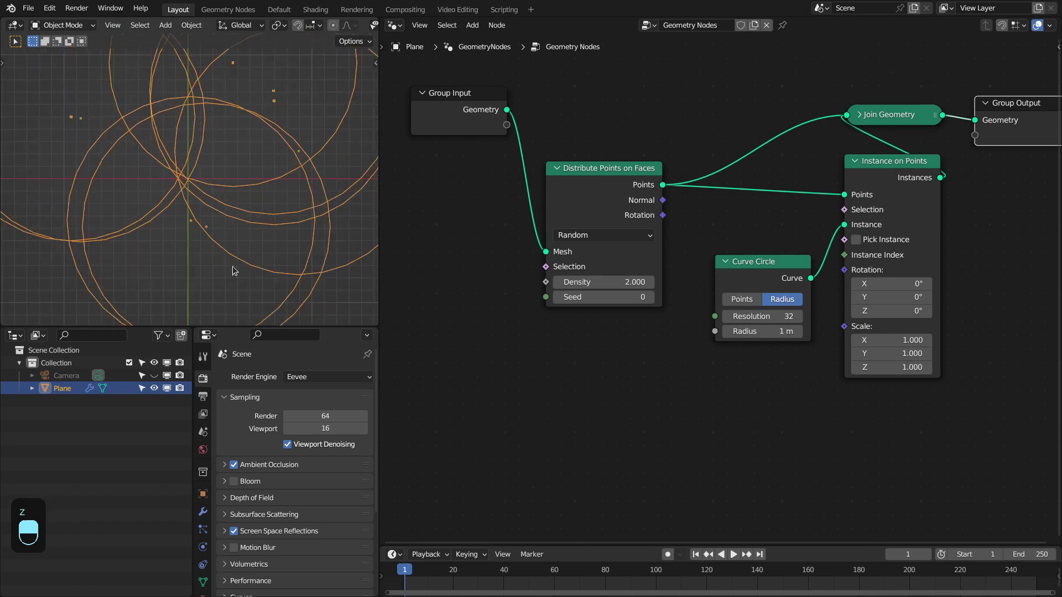
shift+middle_drag(232, 270, 231, 199)
drag(924, 342, 883, 367)
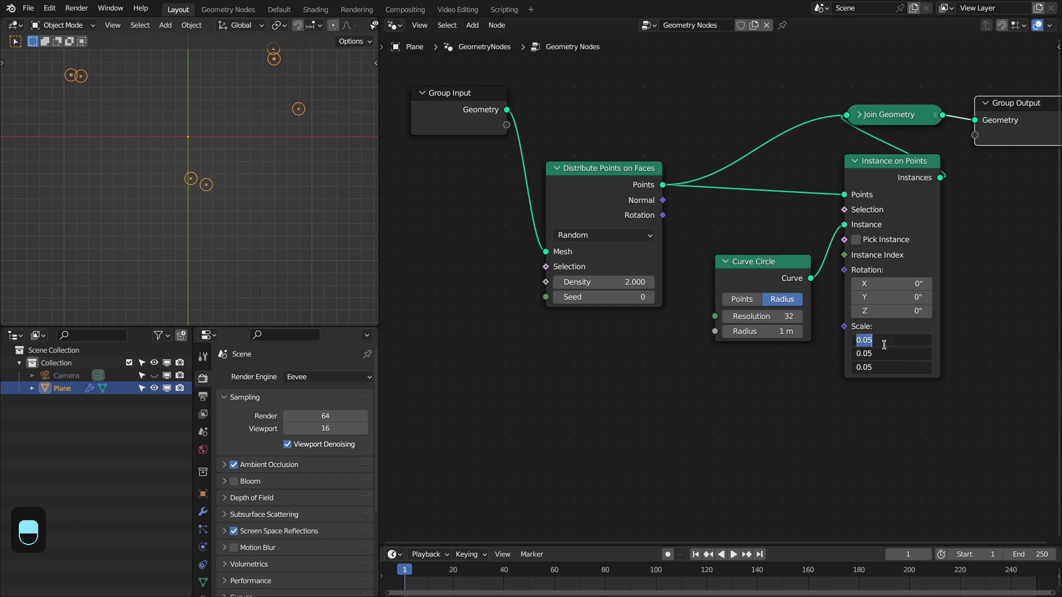
text(0.065)
key(Return)
Examine the circles around the distributed points to see which ones overlap their neighbours
scroll(300, 183, up, 3)
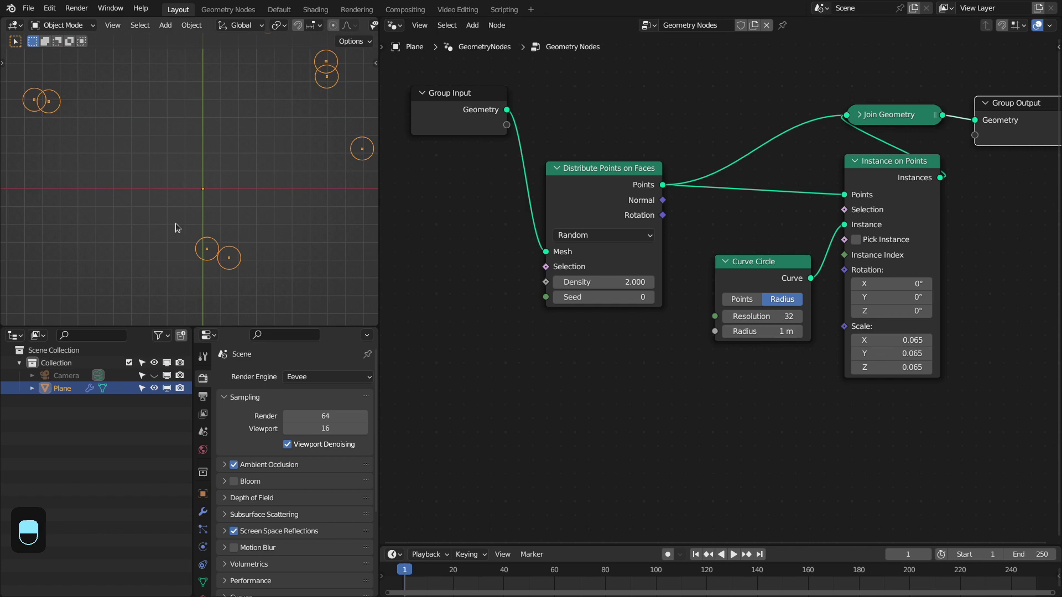
drag(176, 224, 269, 279)
drag(264, 55, 357, 97)
scroll(303, 117, down, 2)
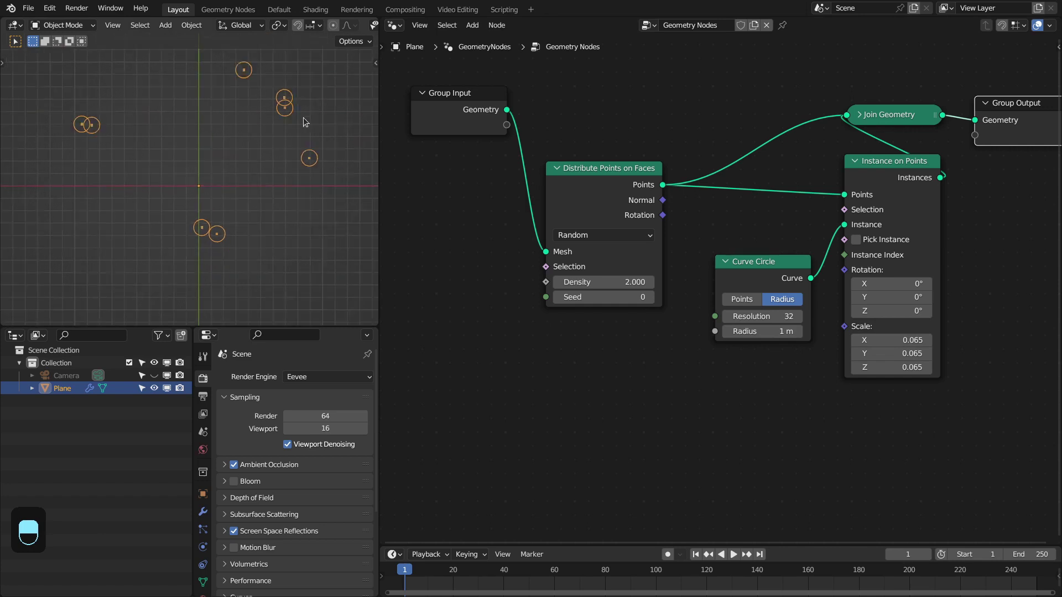
shift+middle_drag(303, 117, 297, 127)
scroll(220, 204, up, 1)
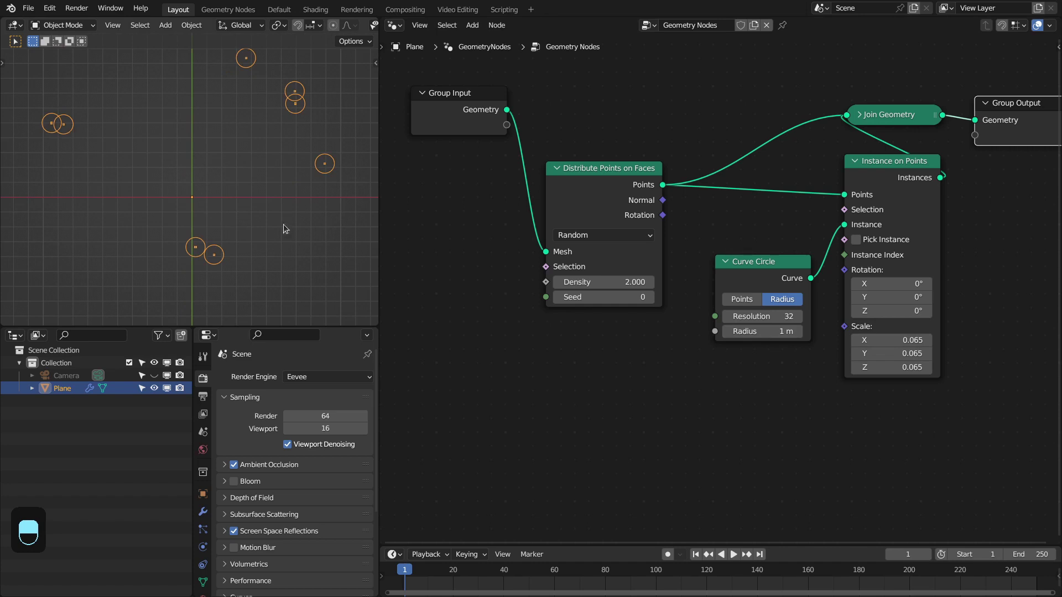
Line up the Group Input and Distribute Points on Faces nodes, and route both Points links through one reroute before Join Geometry
scroll(526, 164, down, 1)
drag(475, 134, 490, 204)
drag(455, 147, 609, 192)
drag(608, 192, 549, 192)
middle_drag(721, 177, 725, 160)
shift+right_drag(750, 119, 760, 190)
key(g)
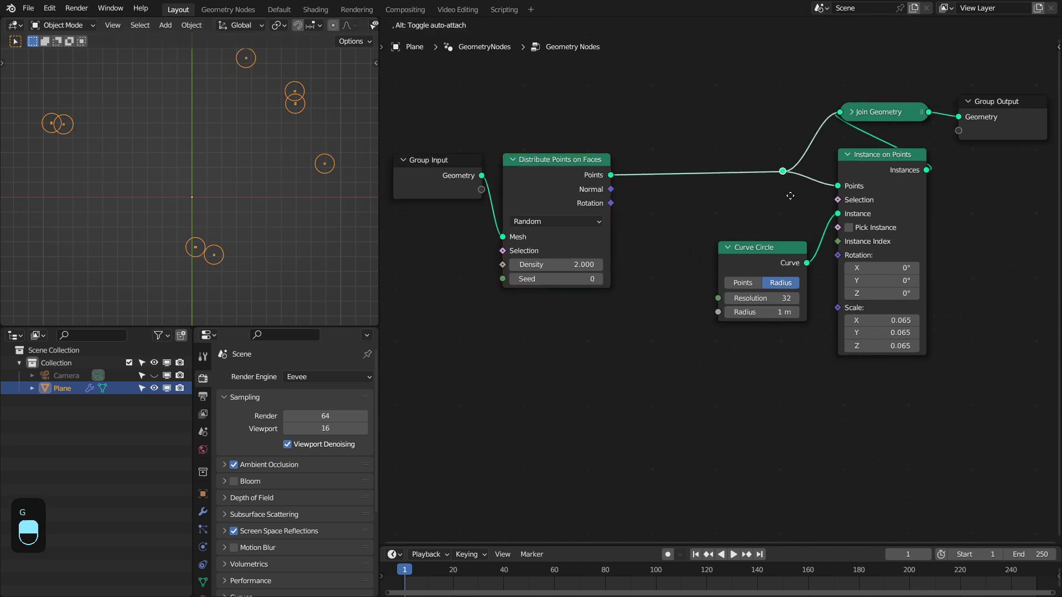
click(798, 197)
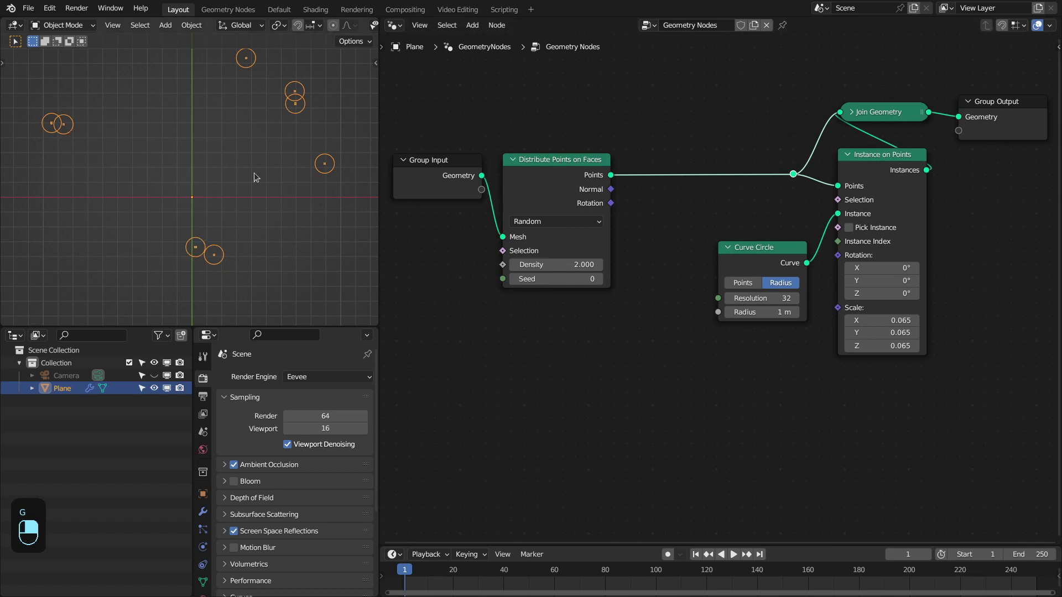
Add an Index of Nearest node below the Distribute Points on Faces node
middle_drag(721, 183, 736, 167)
middle_drag(628, 135, 628, 124)
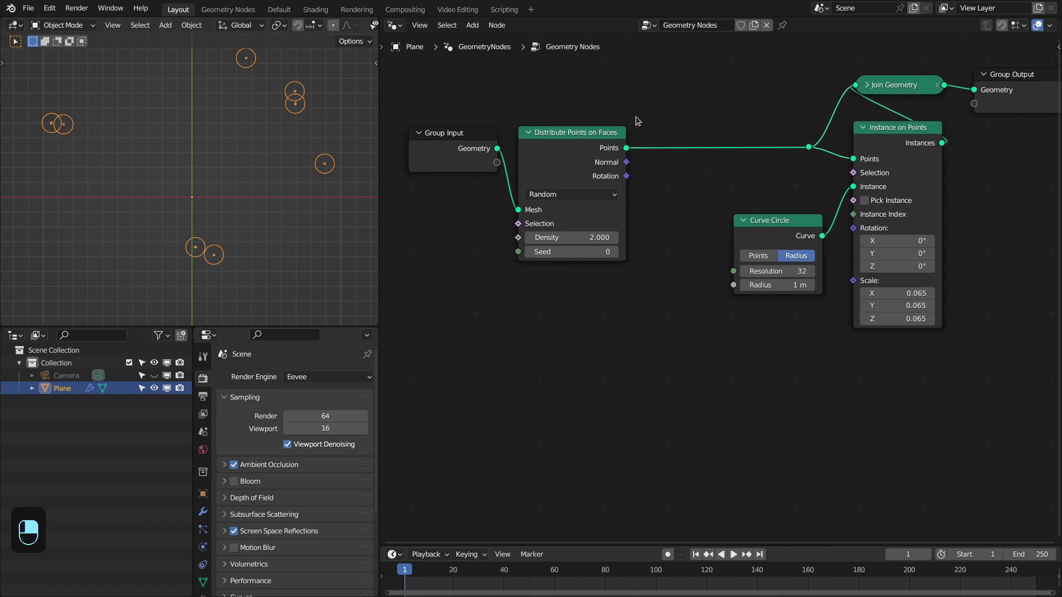
key(shift+a)
text(index)
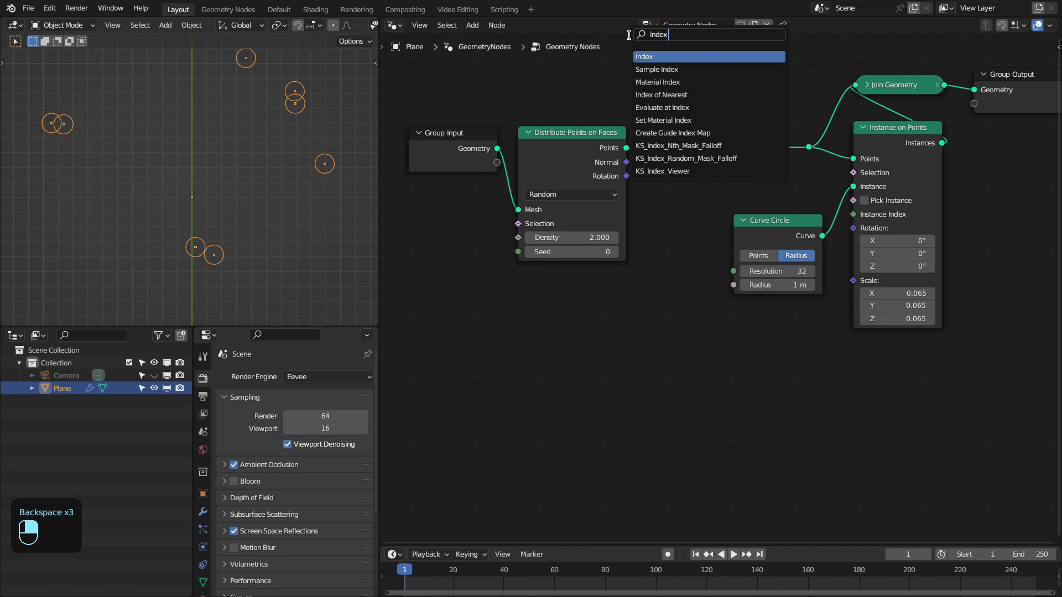
text( of)
key(Return)
click(519, 321)
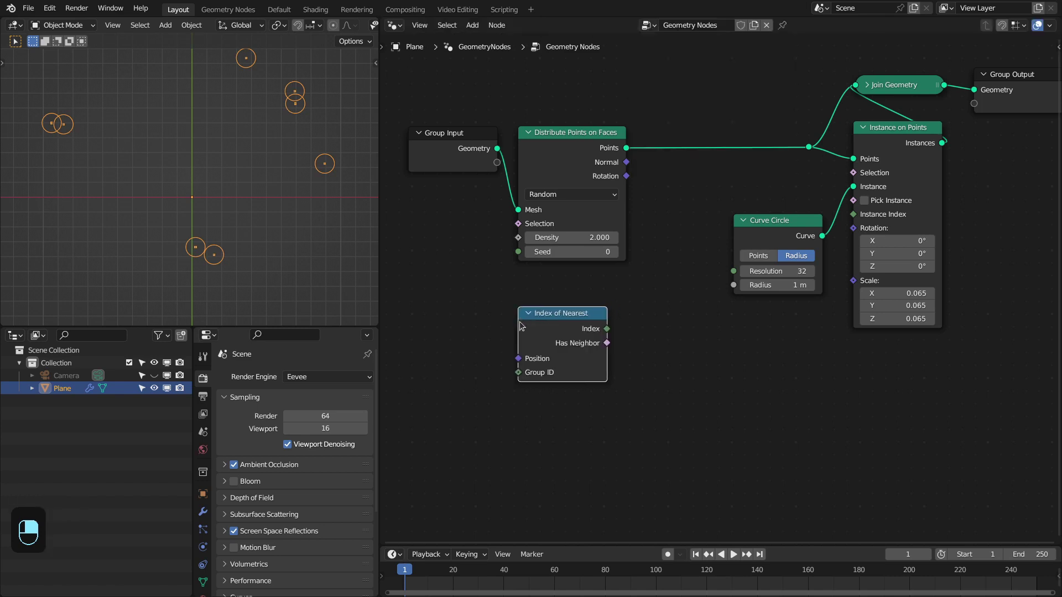
scroll(553, 365, up, 2)
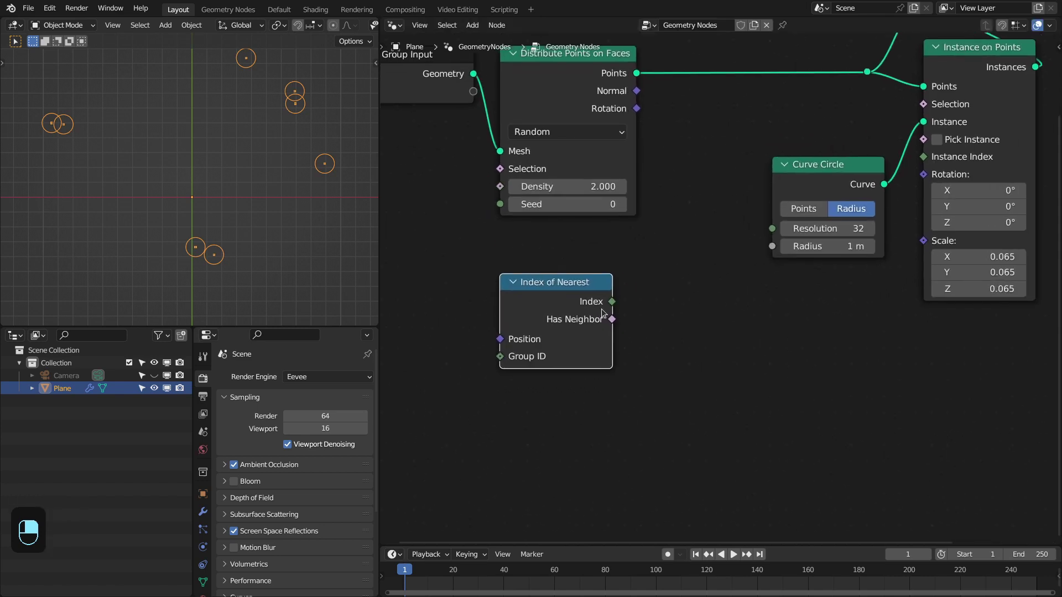
Add an Evaluate at Index node with its Index input fed by the Index output of Index of Nearest
drag(735, 299, 736, 301)
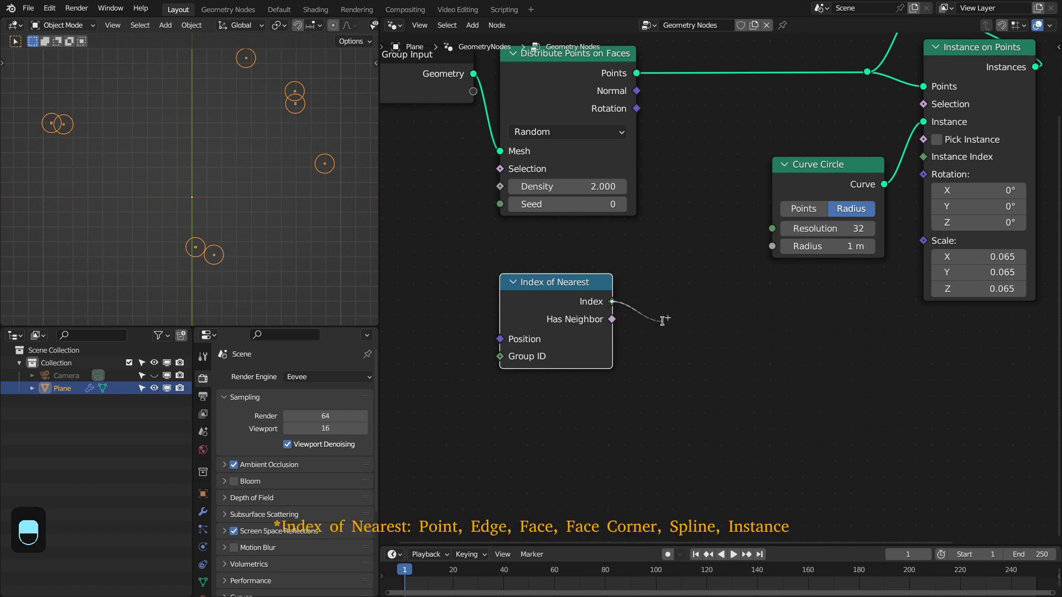
drag(663, 321, 662, 321)
text(eva)
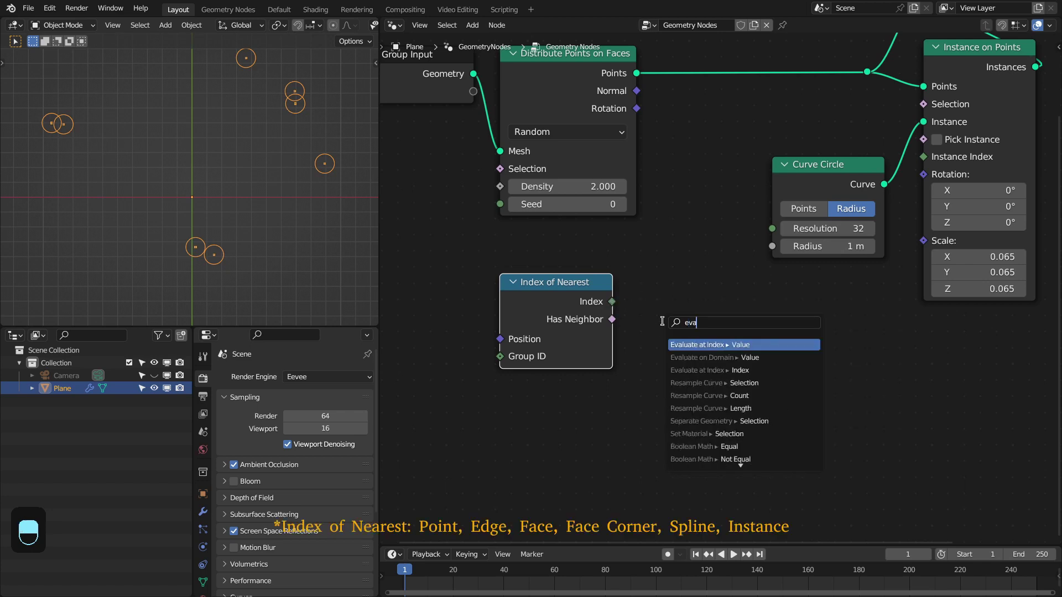
key(Down)
key(Down)
key(Return)
click(627, 284)
Examine two neighbouring circles up close and review the data type and domain options of Evaluate at Index
scroll(237, 257, up, 1)
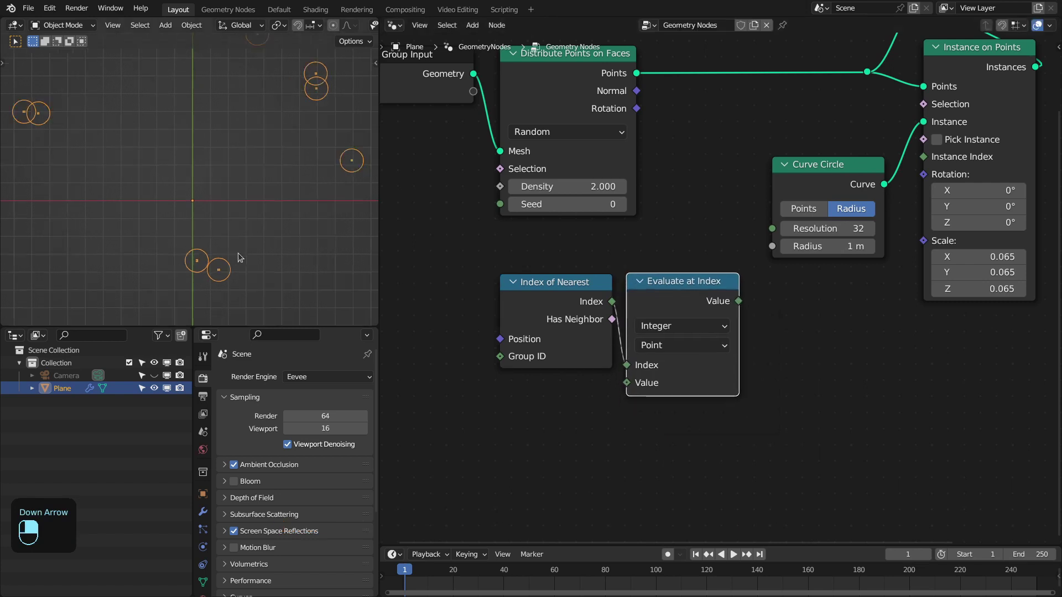
scroll(238, 258, up, 8)
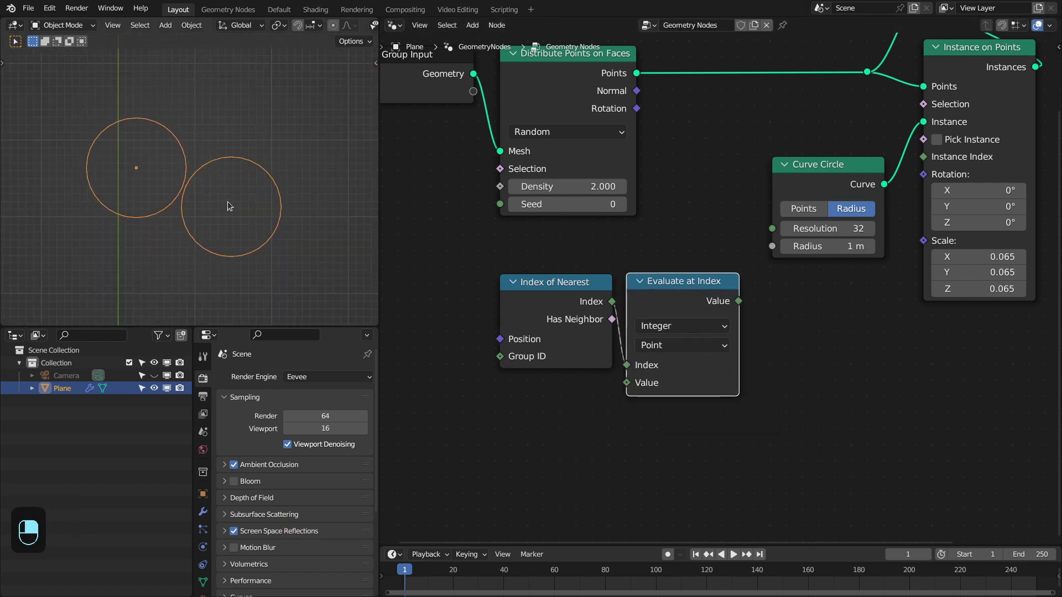
click(639, 252)
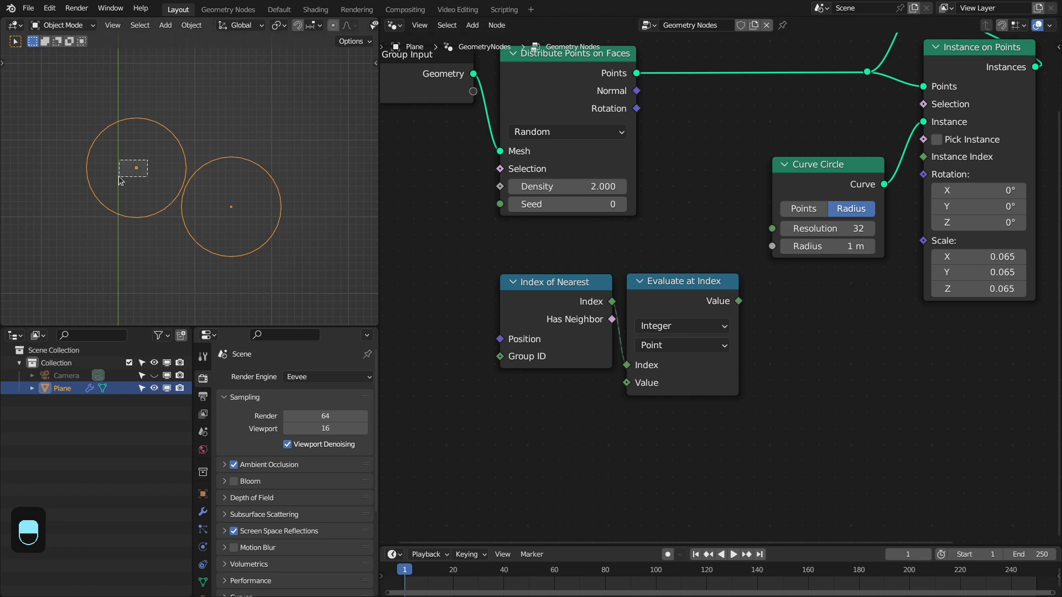
click(669, 327)
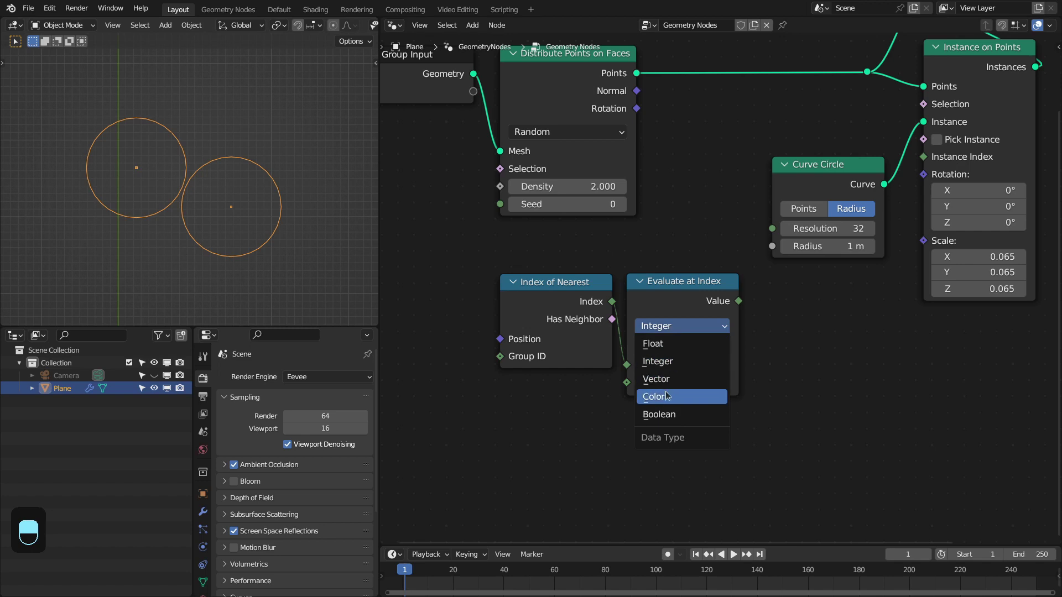
click(675, 345)
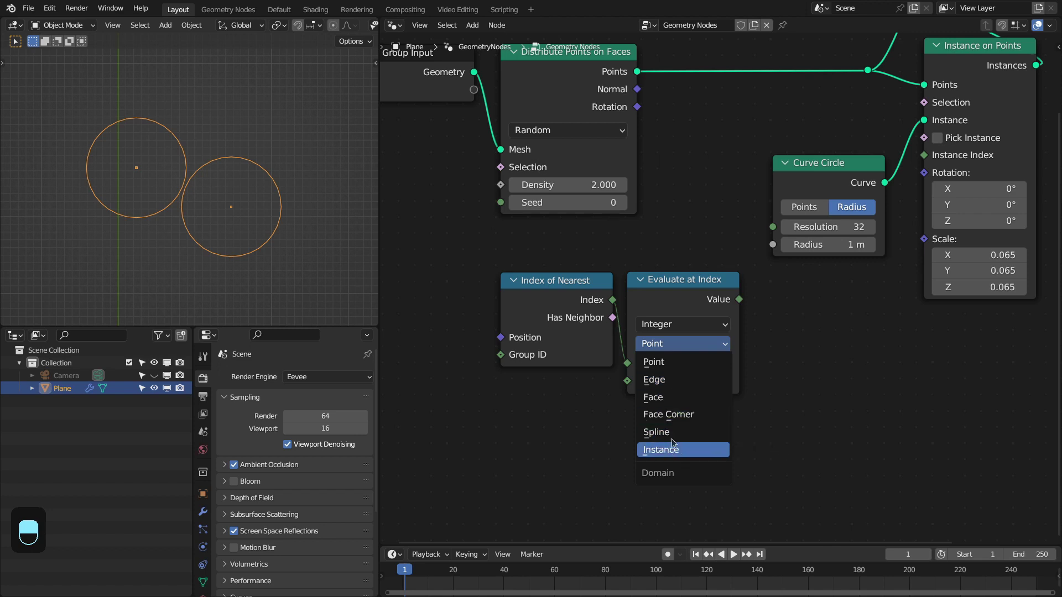
middle_drag(798, 343, 854, 324)
drag(556, 336, 393, 340)
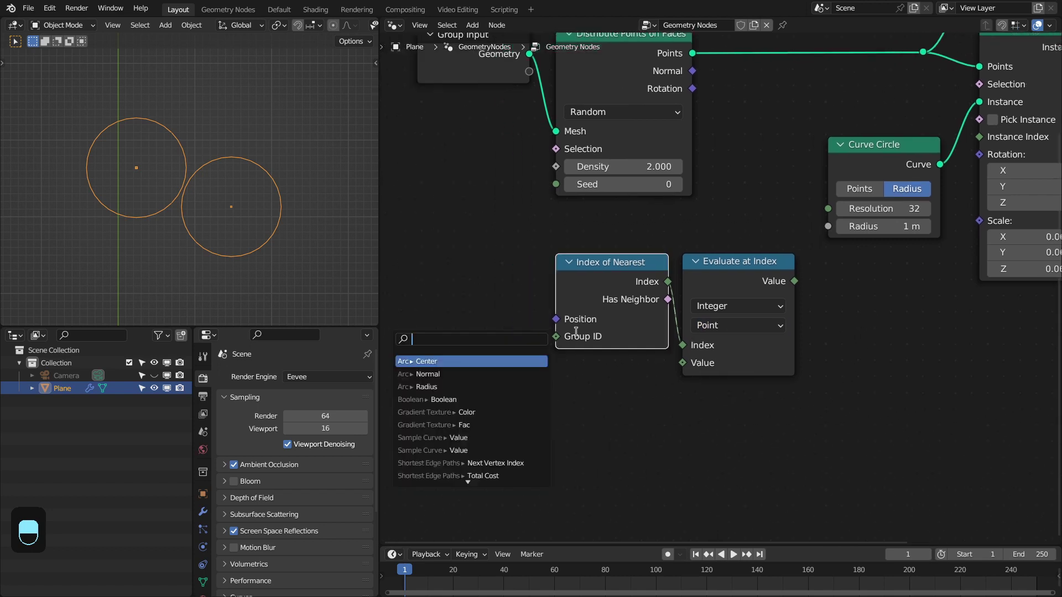
click(560, 346)
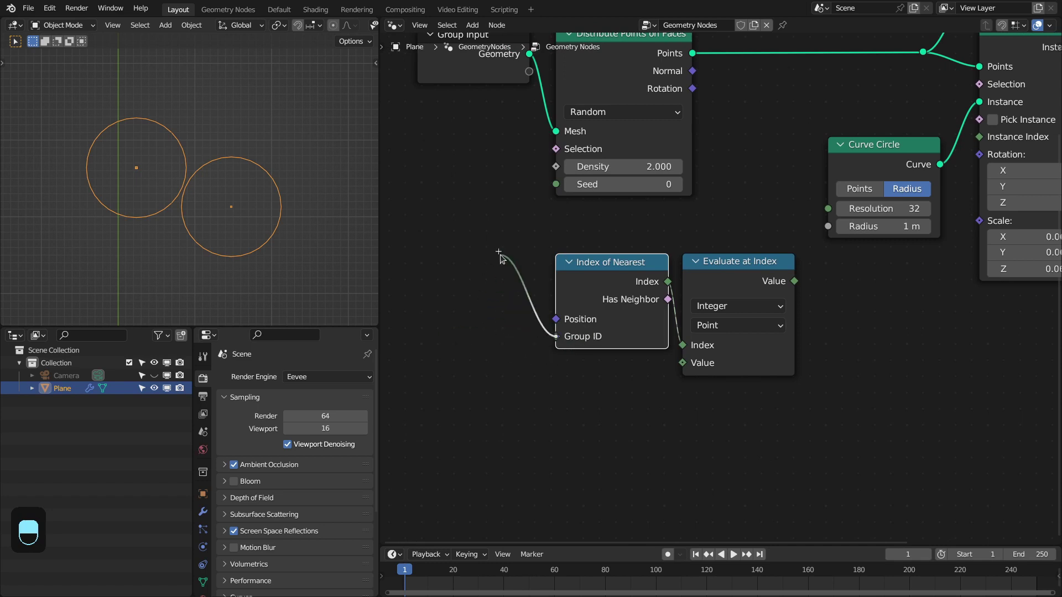
drag(499, 255, 499, 256)
key(Escape)
scroll(252, 195, down, 8)
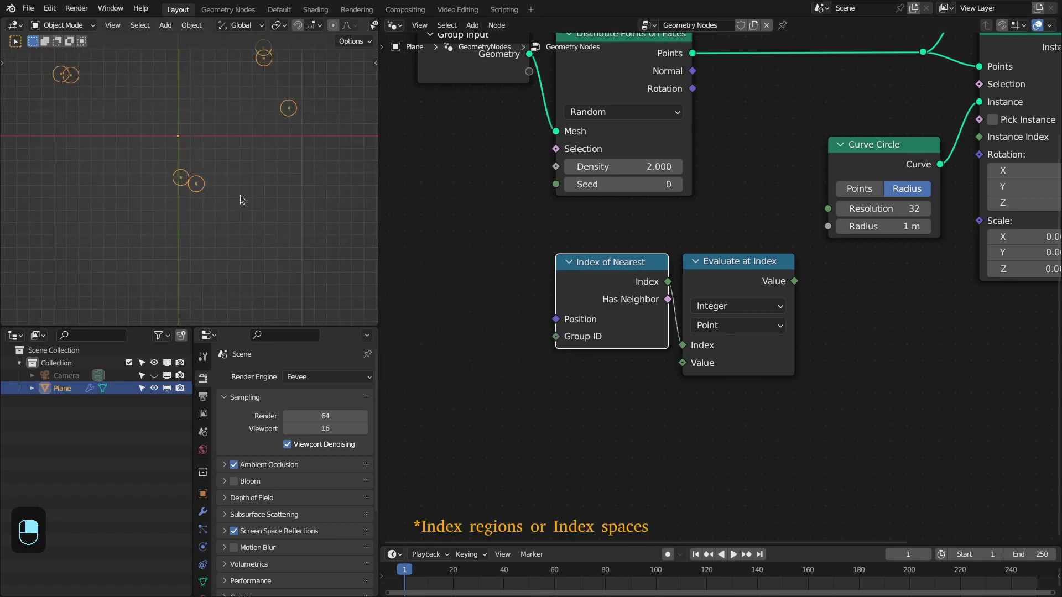
scroll(240, 196, down, 1)
shift+middle_drag(232, 154, 228, 201)
scroll(518, 256, up, 2)
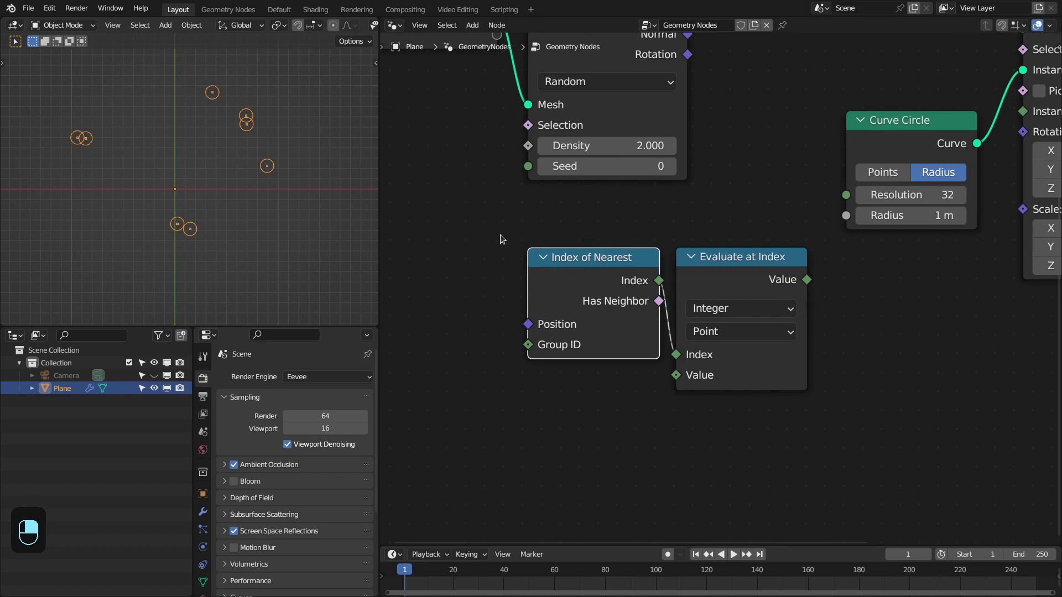
Move the Index of Nearest and Evaluate at Index nodes together further left of the Curve Circle node
drag(492, 235, 650, 279)
scroll(581, 252, down, 1)
middle_drag(592, 232, 643, 213)
drag(643, 213, 614, 280)
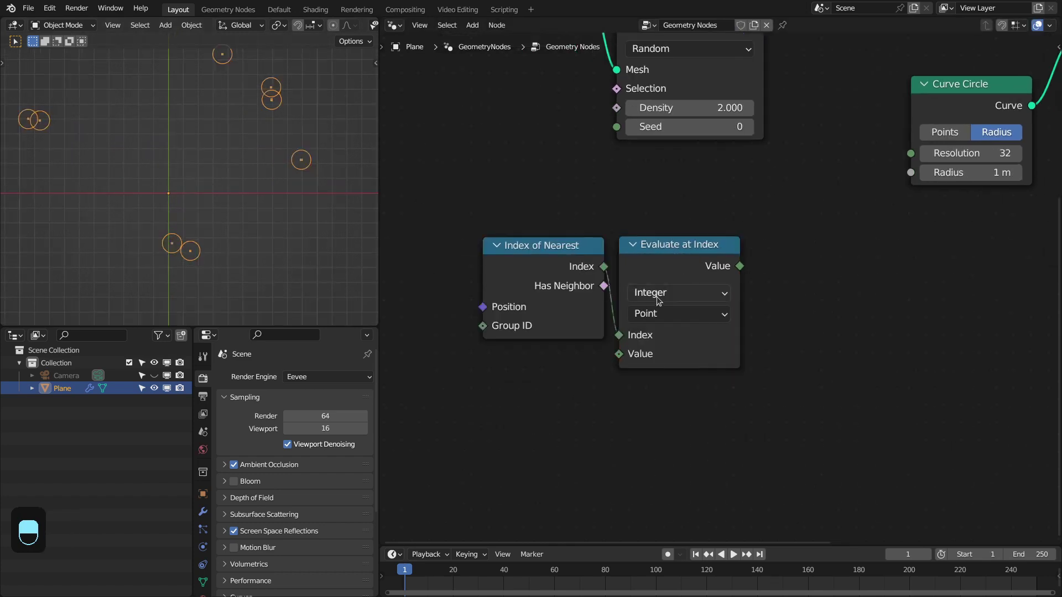
Set the Evaluate at Index data type to Vector and feed its Value input from a new Position node
click(653, 292)
click(647, 349)
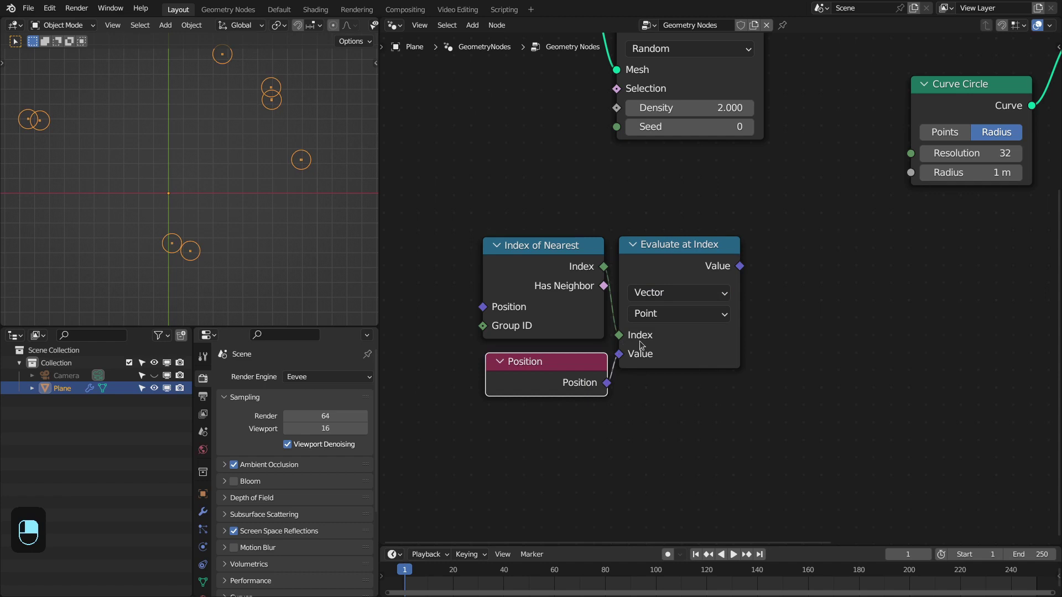
key(ctrl+z)
drag(629, 357, 582, 359)
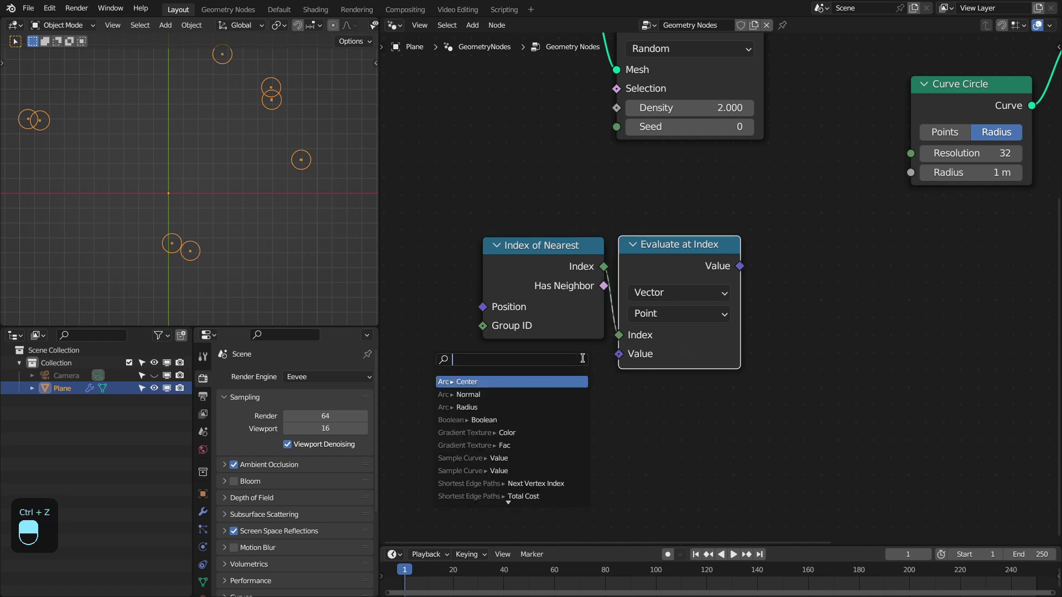
text(pos)
key(Return)
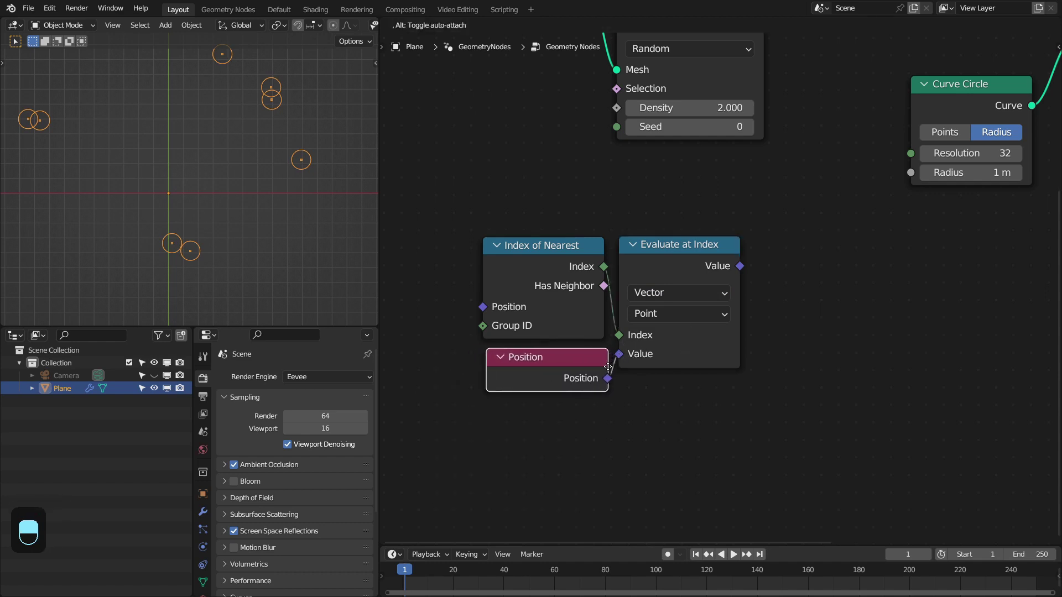
click(600, 367)
Add a vector Distance node between the Evaluate at Index value and the Position output
drag(739, 266, 798, 270)
text(d)
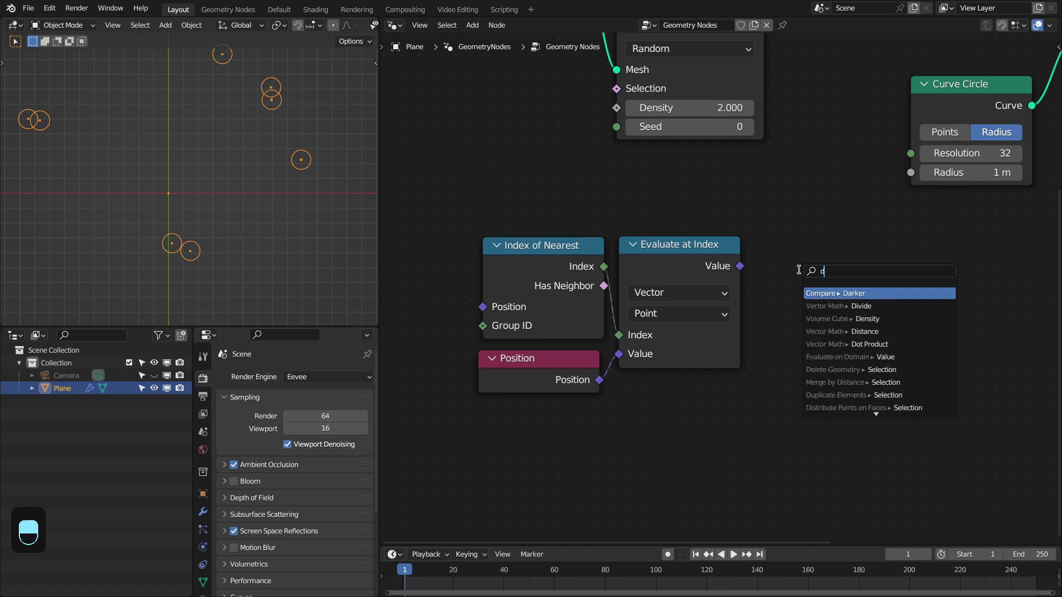
text(isy)
key(Return)
click(761, 258)
drag(599, 380, 767, 329)
scroll(575, 331, down, 1)
Move the nearest-neighbour nodes lower in the graph and link the Distance value to the Scale input of Instance on Points
drag(483, 234, 785, 408)
middle_drag(733, 407, 694, 404)
scroll(250, 252, up, 1)
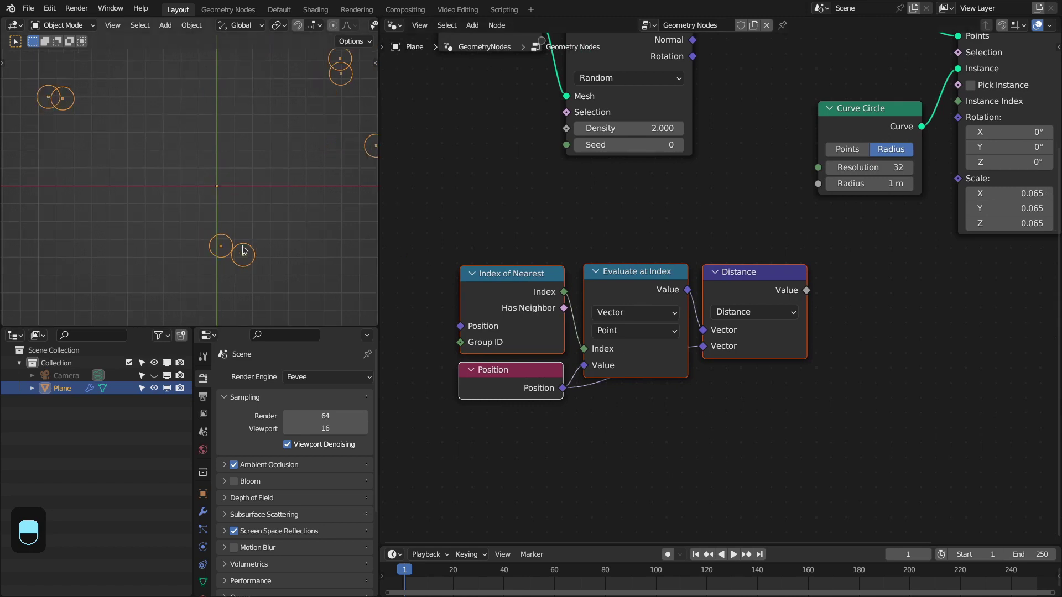
middle_drag(803, 293, 762, 299)
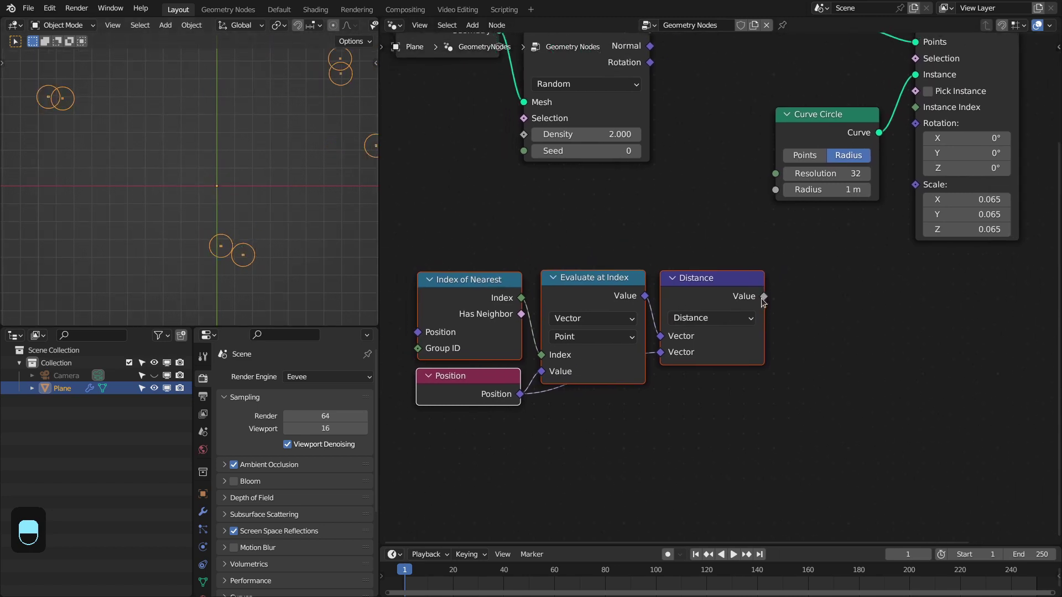
drag(911, 178, 916, 182)
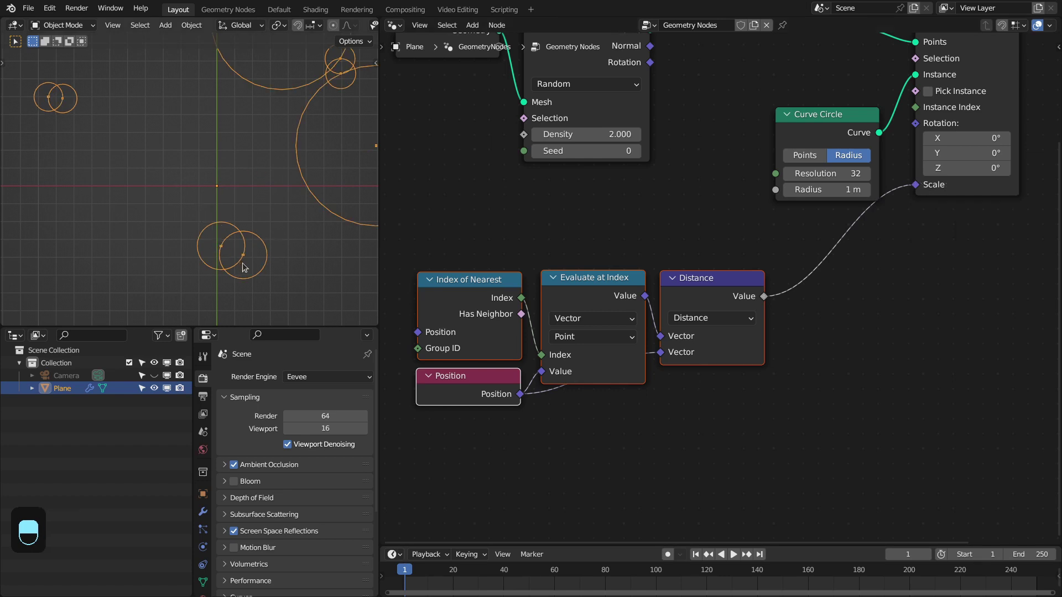
Examine how the distance-scaled circles overlap their nearest neighbours across the plane
scroll(184, 206, up, 4)
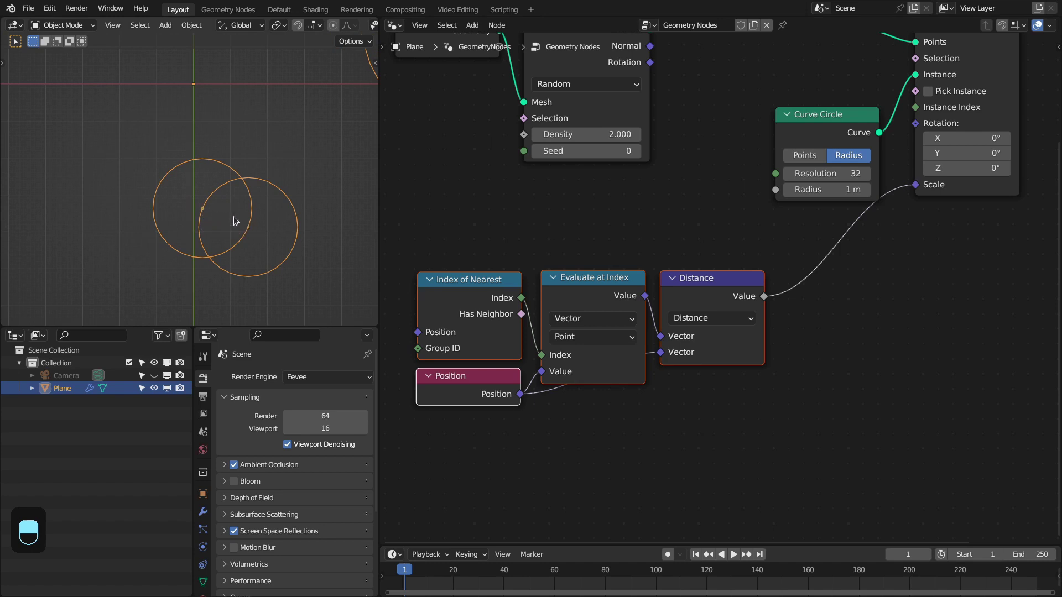
scroll(233, 217, down, 4)
shift+middle_drag(33, 47, 161, 151)
scroll(121, 127, up, 4)
scroll(156, 124, down, 5)
shift+middle_drag(309, 169, 192, 174)
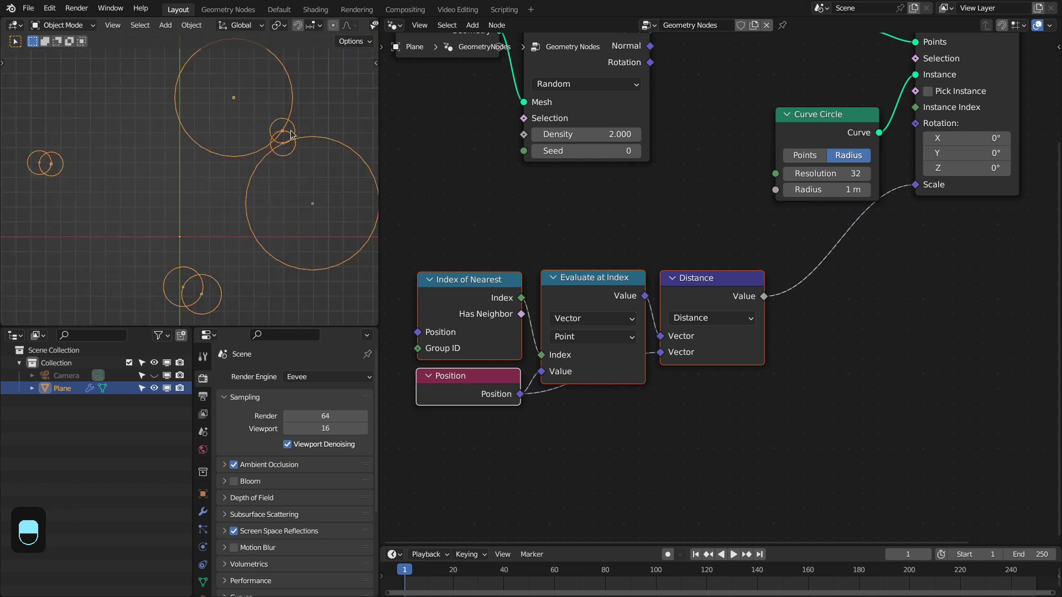
shift+middle_drag(273, 230, 256, 183)
Add a Divide math node directly after the Distance node, fed by the Distance value
key(g)
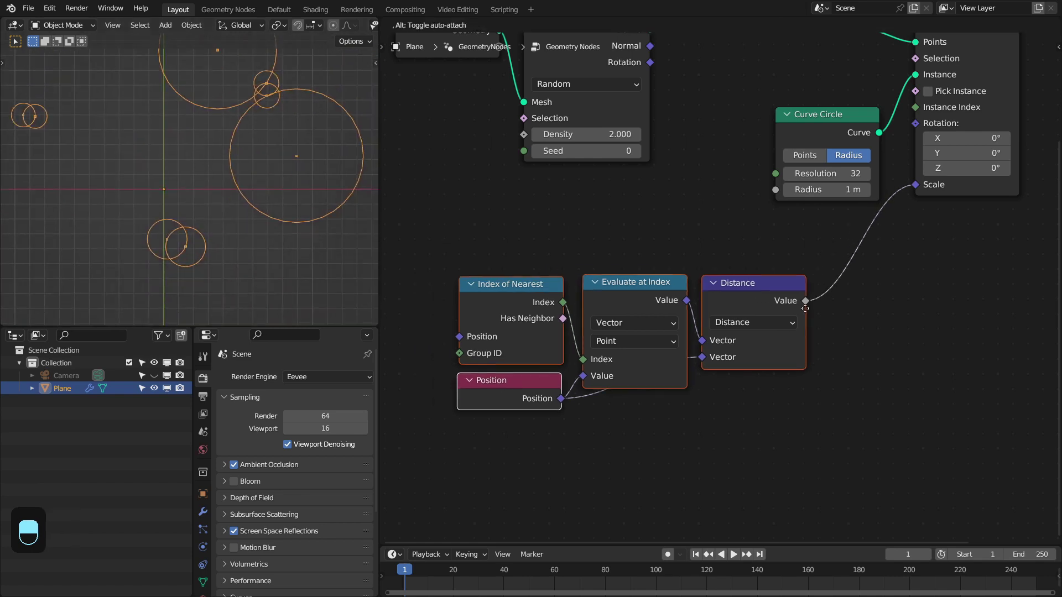
click(765, 302)
drag(764, 298, 849, 300)
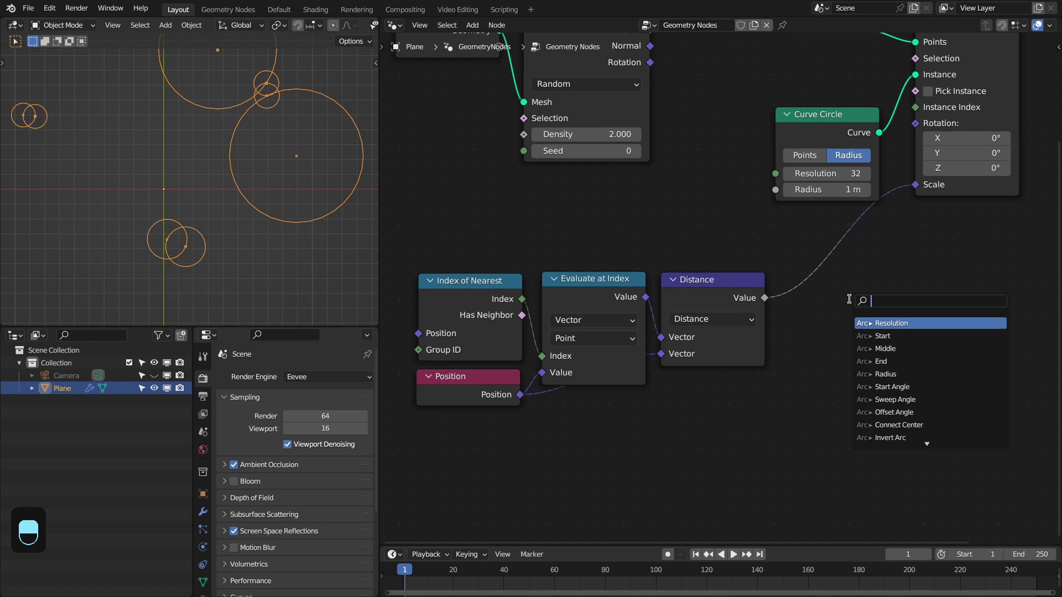
text(diviso)
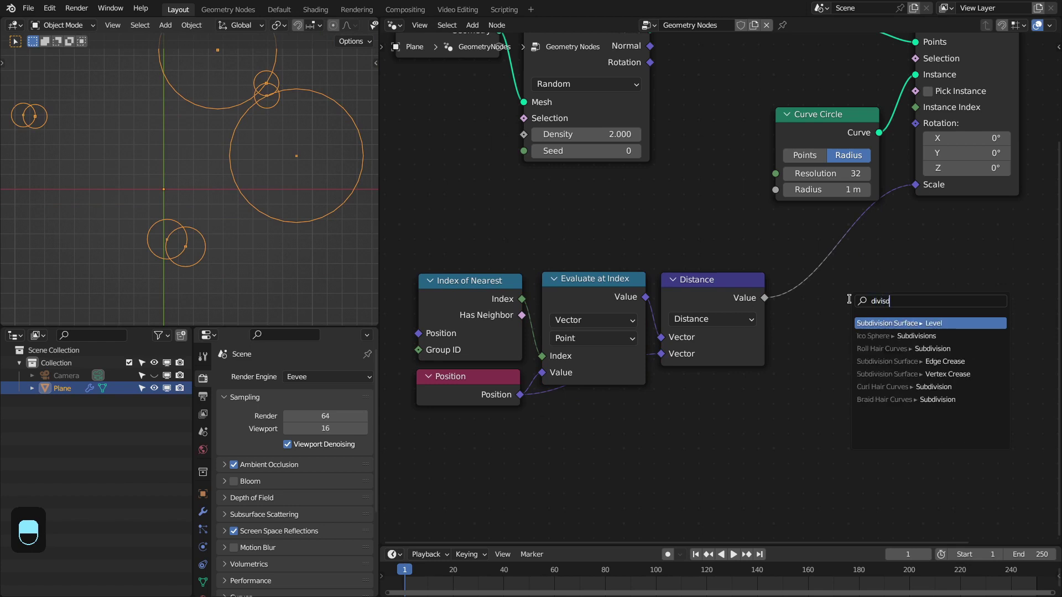
key(BackSpace)
key(BackSpace)
key(Return)
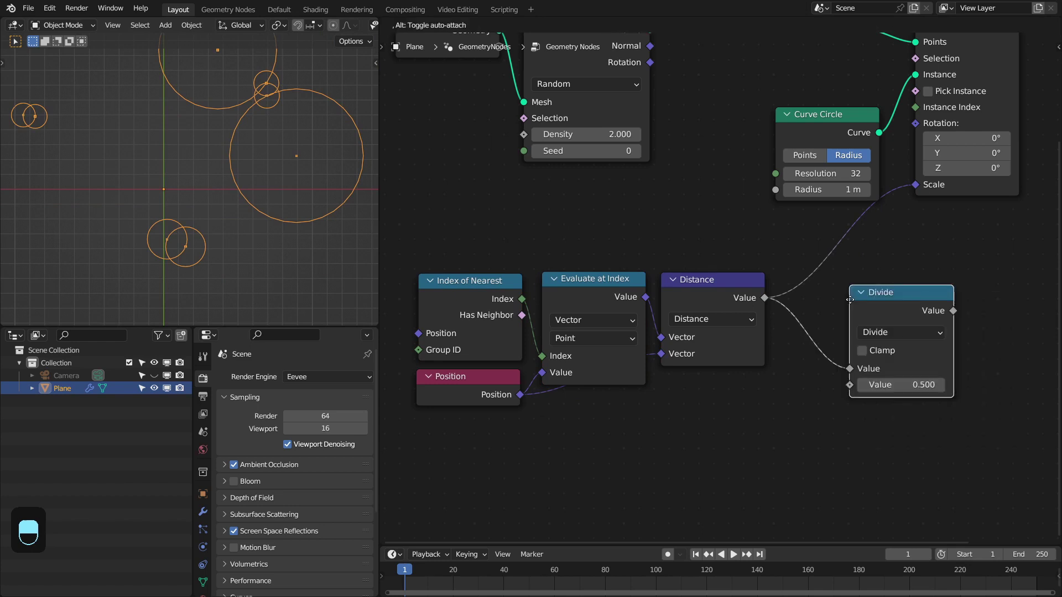
click(837, 374)
Set the divisor of the Divide node to 2 and link its output to the Scale input of Instance on Points
click(837, 370)
text(2)
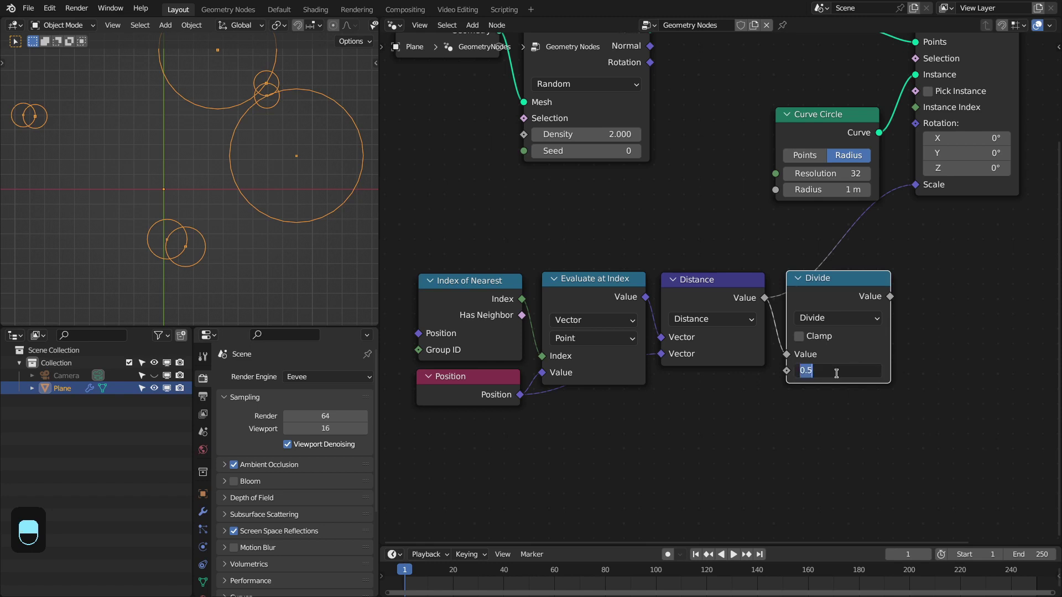
key(Return)
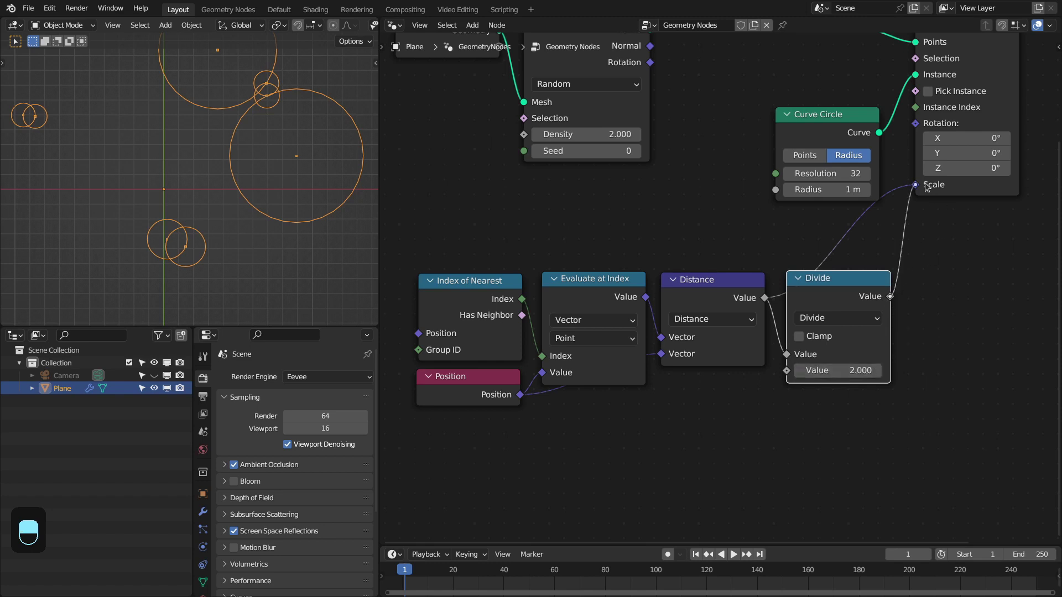
drag(926, 188, 921, 192)
shift+middle_drag(135, 201, 221, 260)
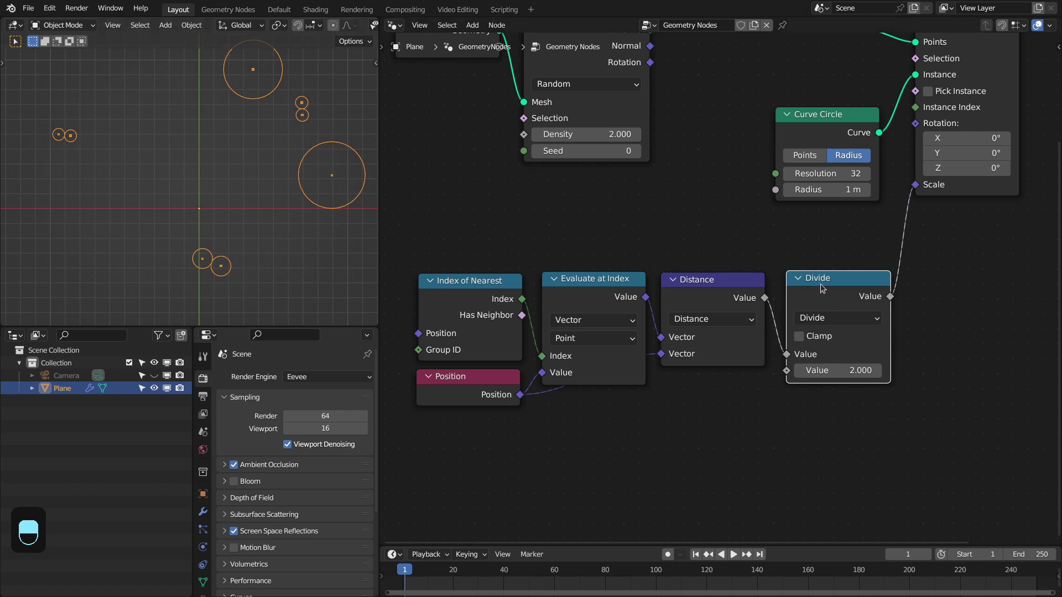
Set the Distribute Points on Faces density to 9.120 and its seed to 304
key(Home)
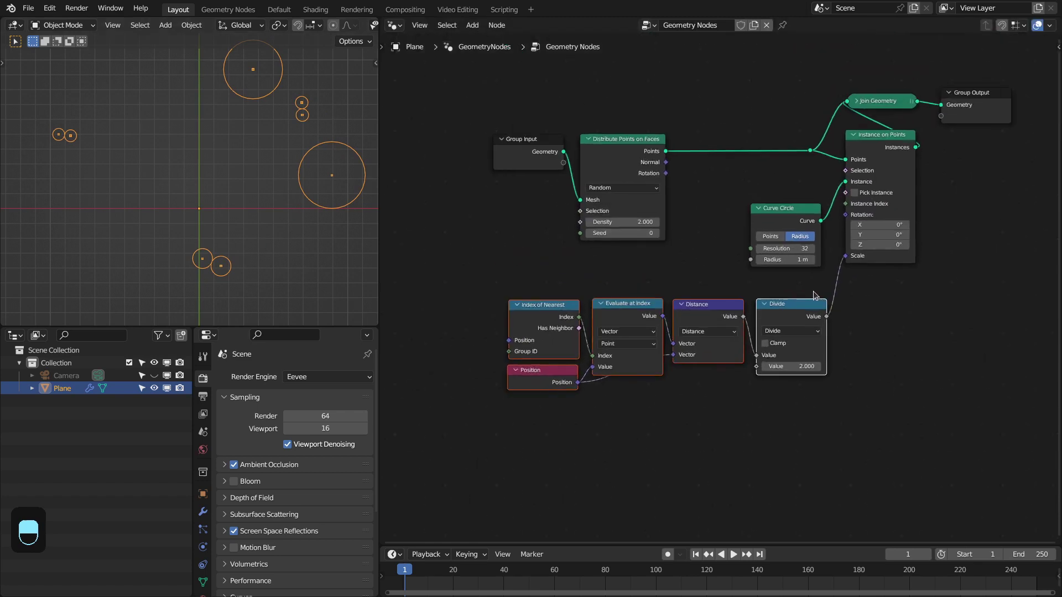
middle_drag(813, 291, 807, 300)
scroll(807, 299, up, 1)
shift+drag(622, 224, 375, 224)
scroll(244, 214, down, 3)
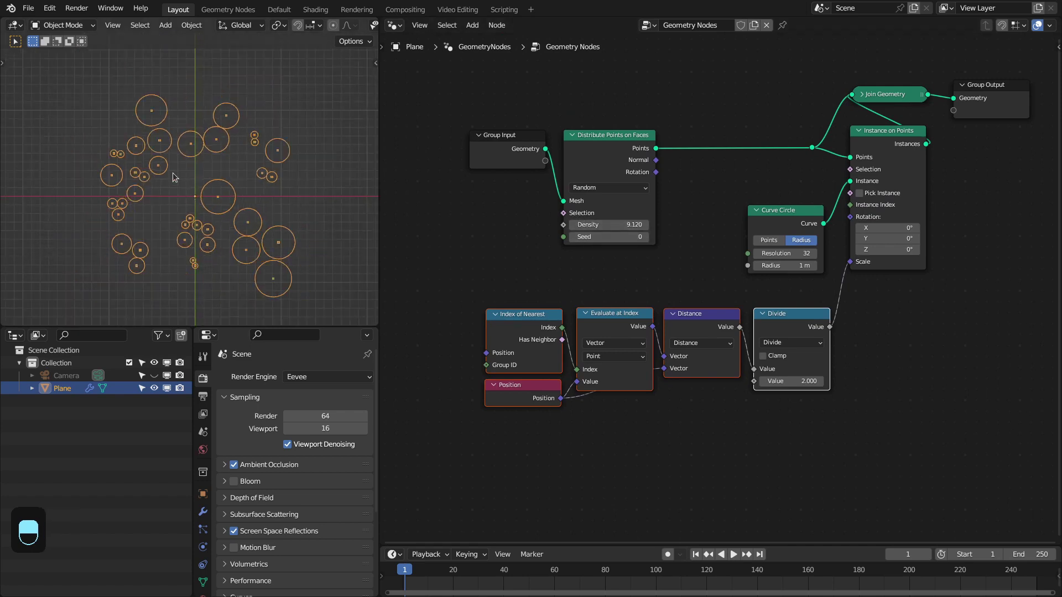
drag(603, 237, 675, 236)
Move the Group Input and Distribute Points on Faces nodes left to make room before the Points reroute
middle_drag(525, 232, 628, 251)
drag(628, 251, 687, 168)
drag(688, 169, 453, 162)
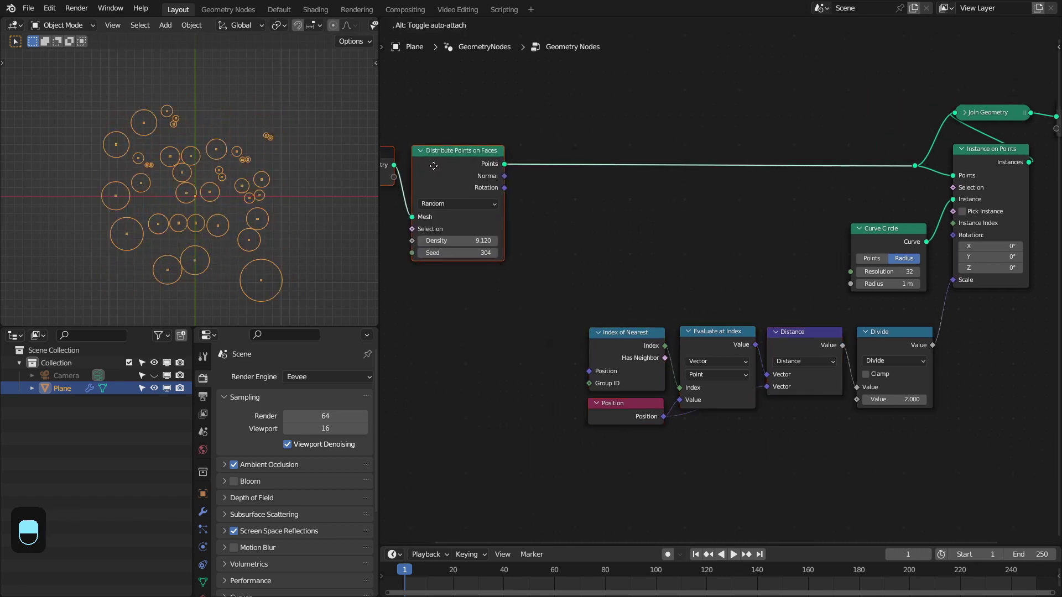
middle_drag(434, 166, 496, 178)
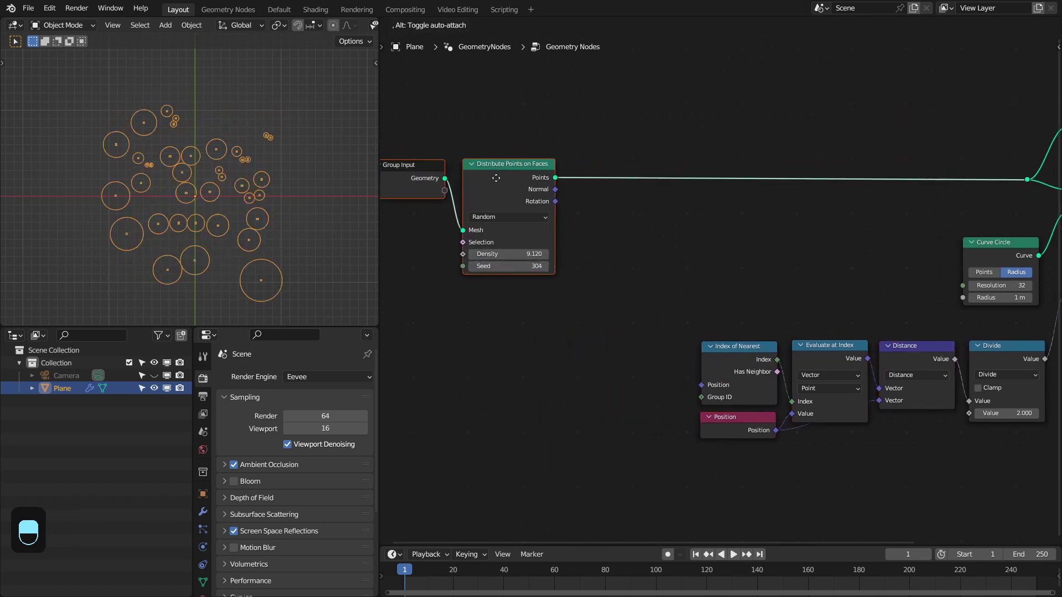
Insert a Set Position node on the Points link directly after Distribute Points on Faces
key(shift+a)
text(set)
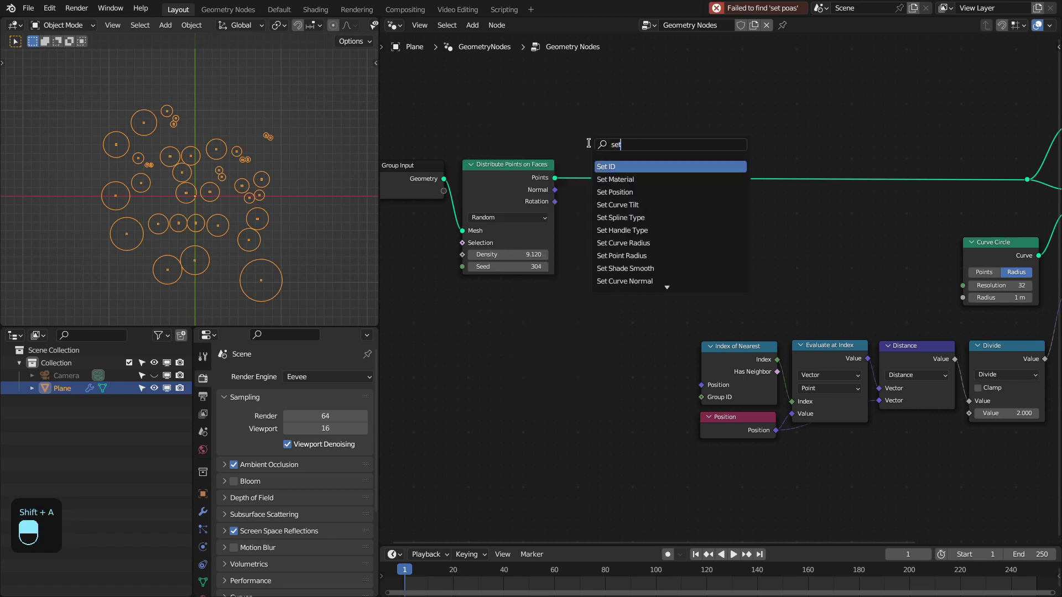
text( pos)
key(Return)
click(571, 168)
middle_drag(570, 169, 645, 161)
Feed the Offset input of Set Position from a new vector Multiply node placed below Distribute Points on Faces
drag(645, 218, 669, 323)
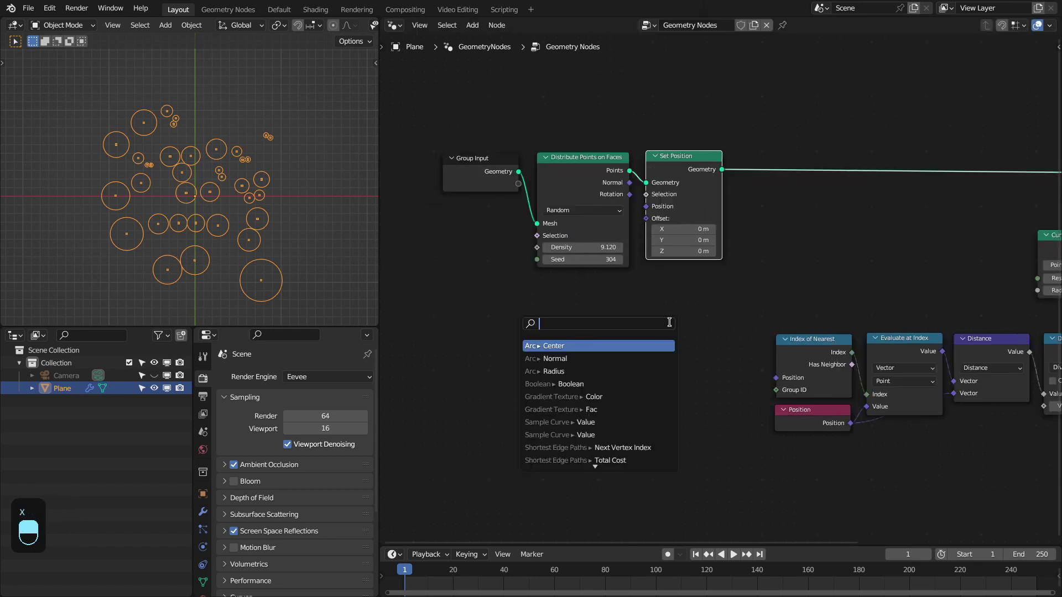
text(mult)
key(Return)
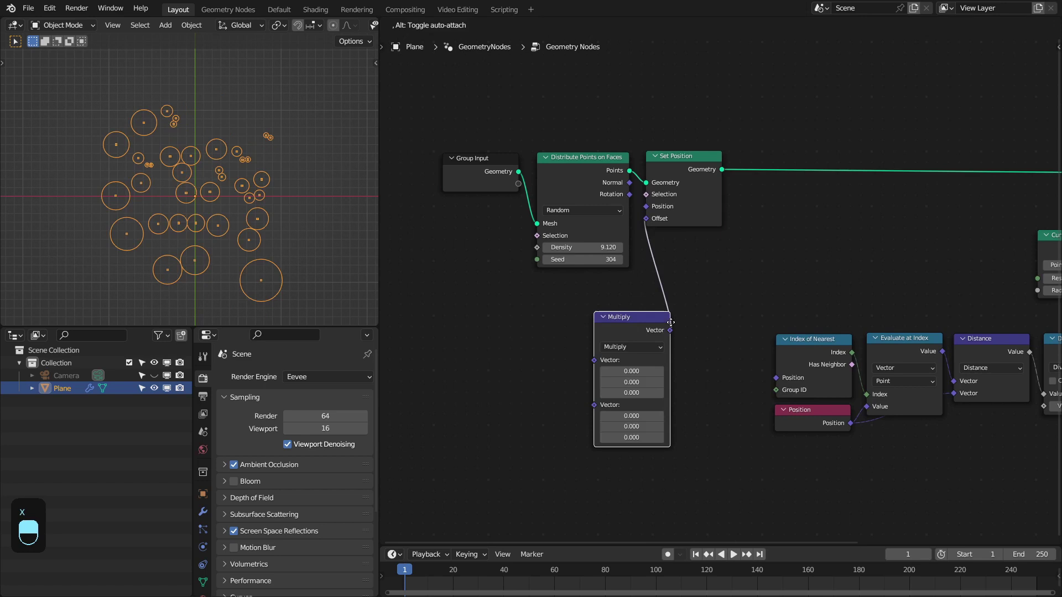
click(630, 288)
Add a vector Subtract node in front of Multiply and connect it to the first vector input
drag(555, 327, 517, 349)
text(sub)
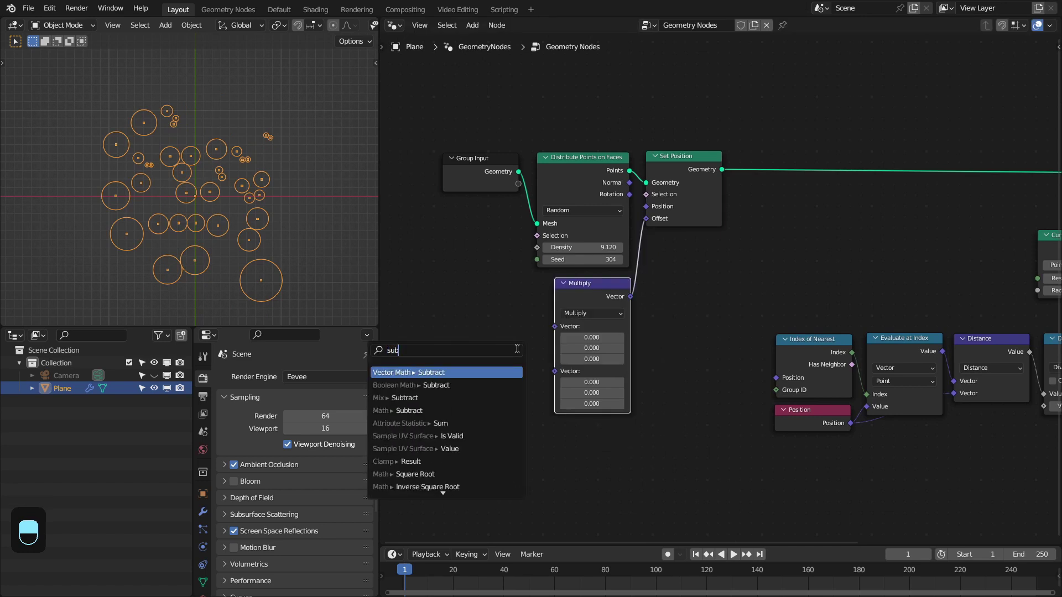
text(tra)
key(Return)
click(537, 289)
middle_drag(538, 289, 572, 296)
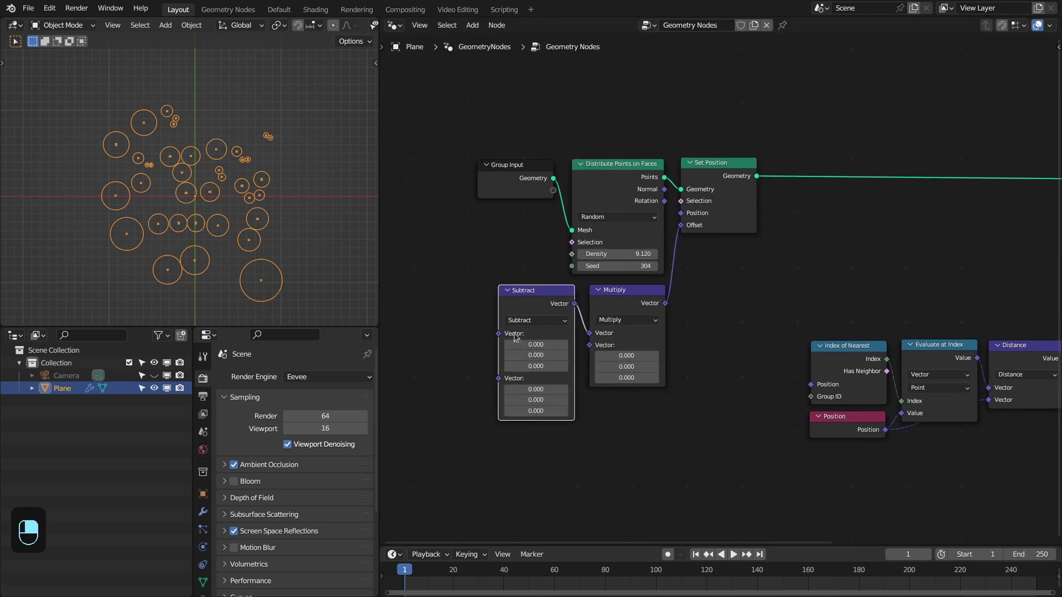
Feed Subtract from a Noise Texture's Color output, using 4D noise with scale 1.5, detail 0 and roughness 0
drag(499, 334, 475, 340)
text(noise color)
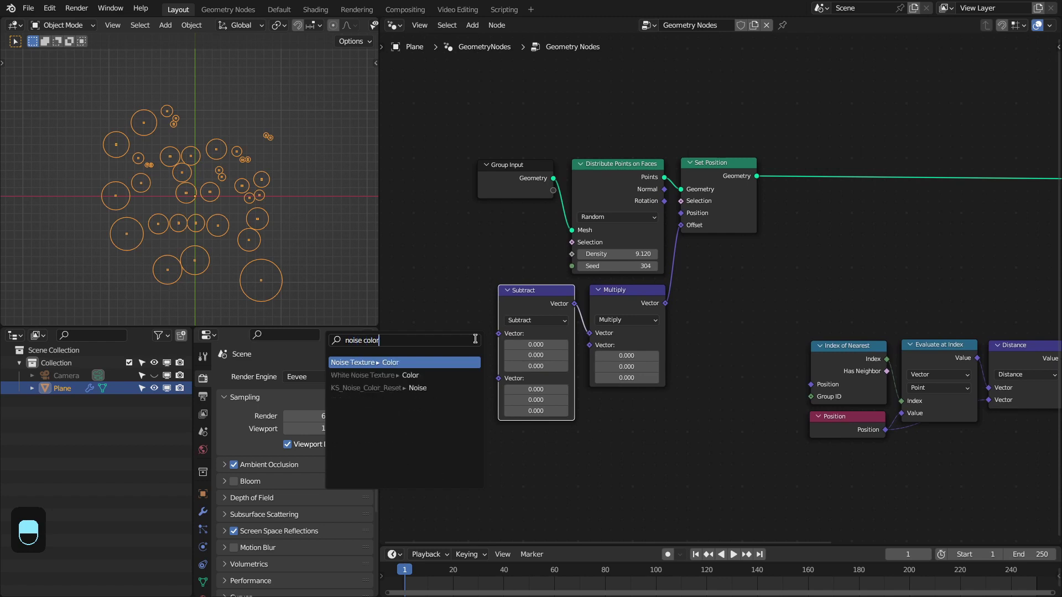
key(Return)
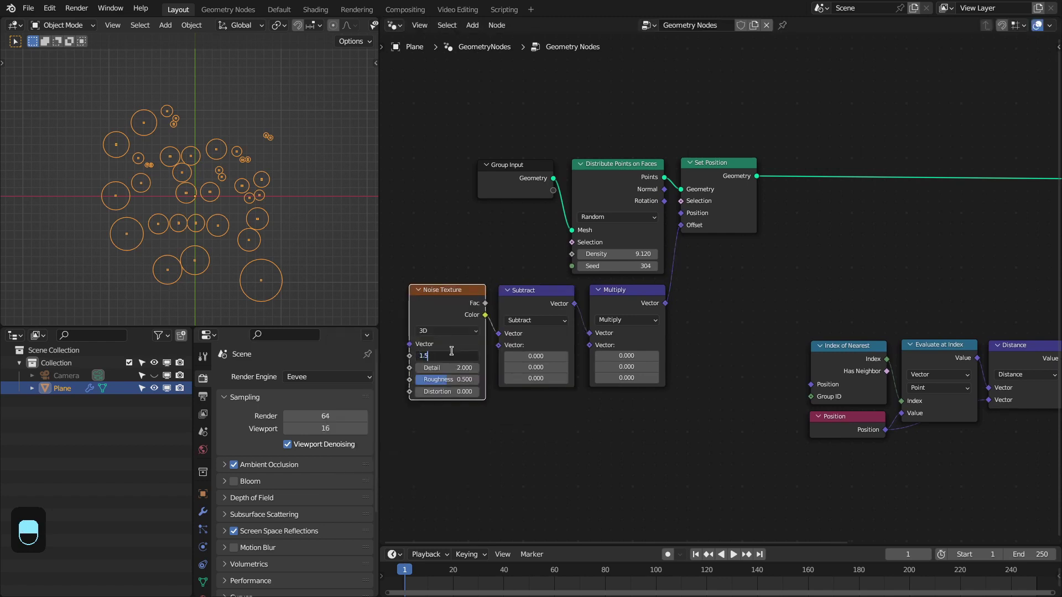
click(447, 331)
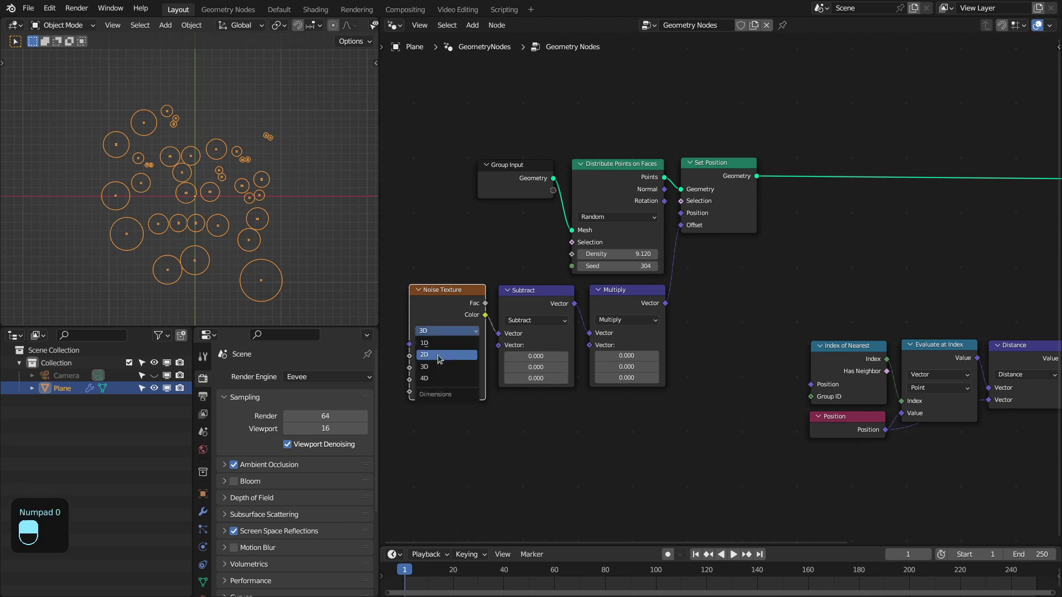
click(431, 378)
Set all three components of Subtract's second vector to 0.5 and line up the Noise Texture and Subtract nodes beside Multiply
click(523, 356)
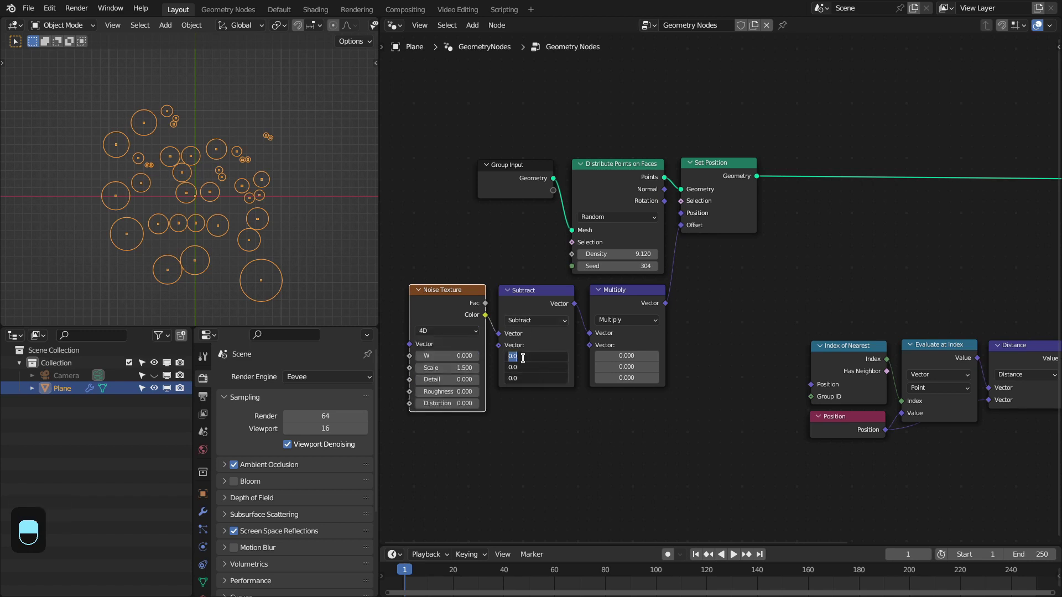
drag(547, 294, 548, 294)
key(g)
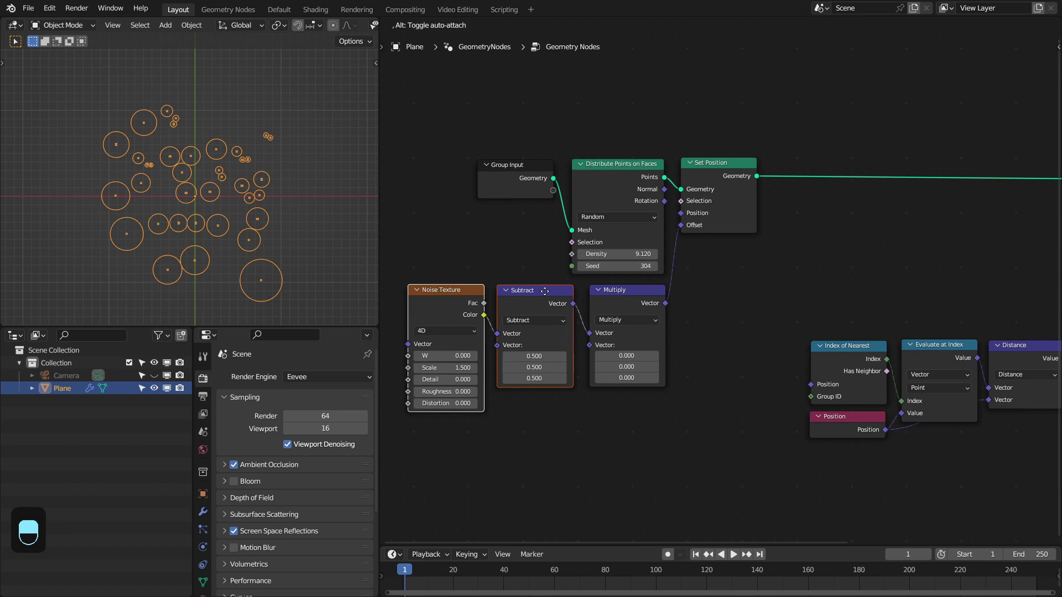
click(550, 293)
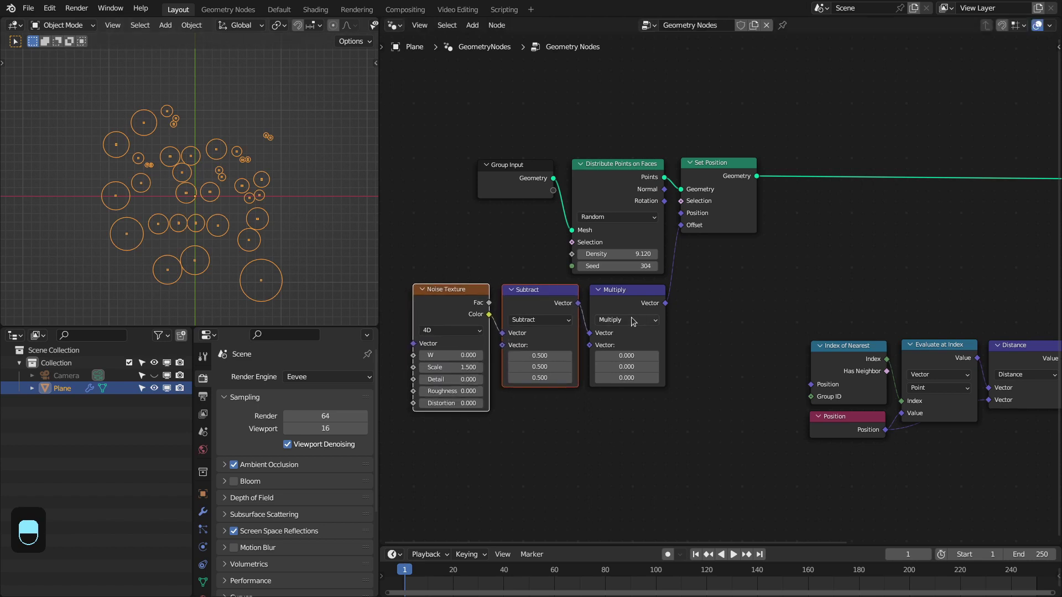
key(ctrl+z)
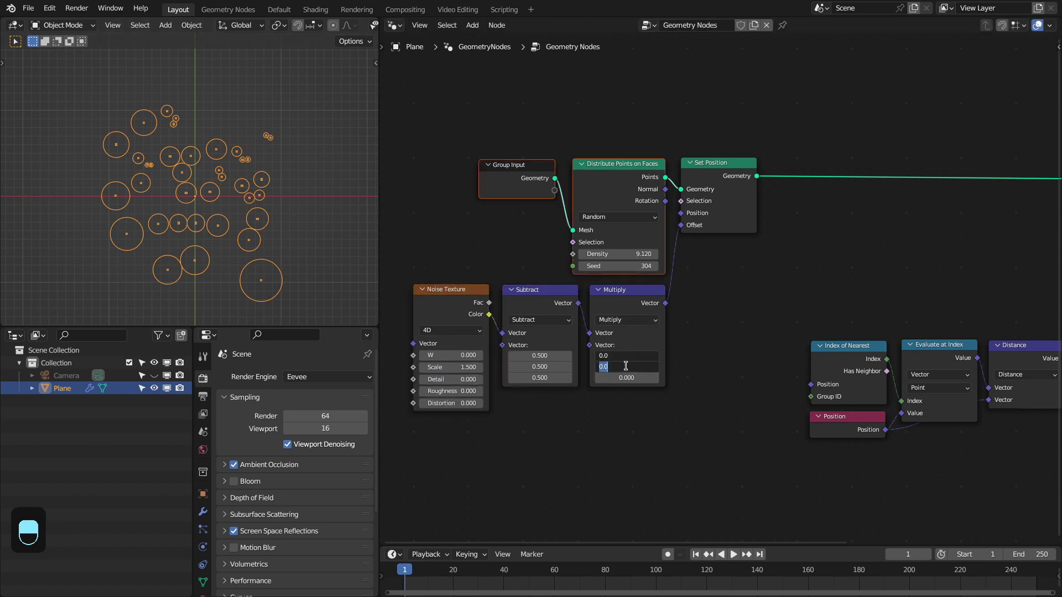
Set the X and Y components of Multiply's second vector to 1
key(Return)
middle_drag(693, 249, 656, 241)
scroll(657, 241, down, 2)
middle_drag(793, 229, 753, 232)
middle_drag(575, 255, 630, 248)
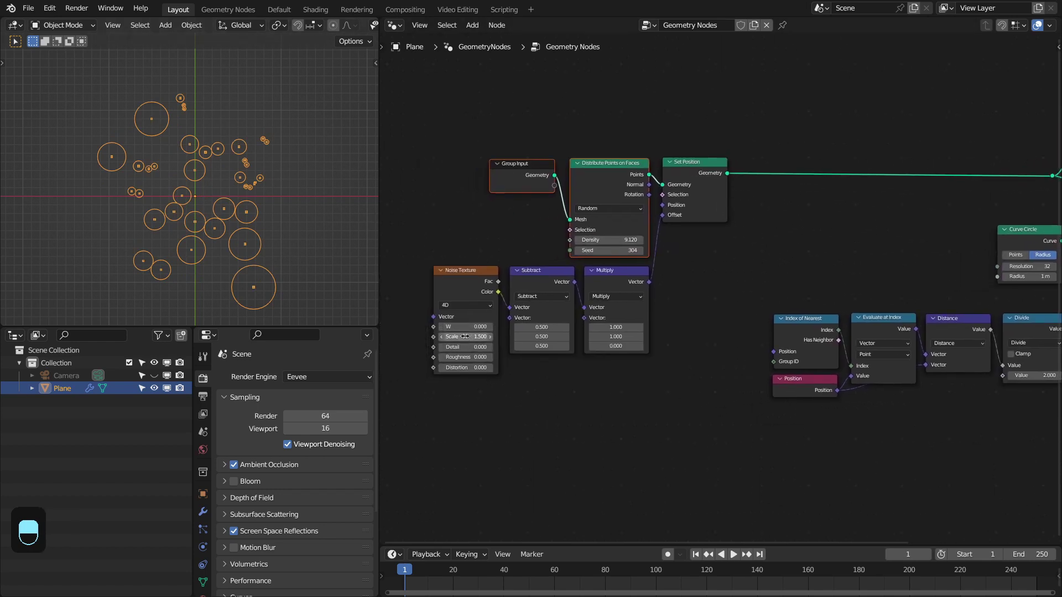
Raise the Noise Texture's W value to about 15.39 to shift the scattered points
shift+drag(457, 326, 542, 326)
drag(755, 419, 928, 323)
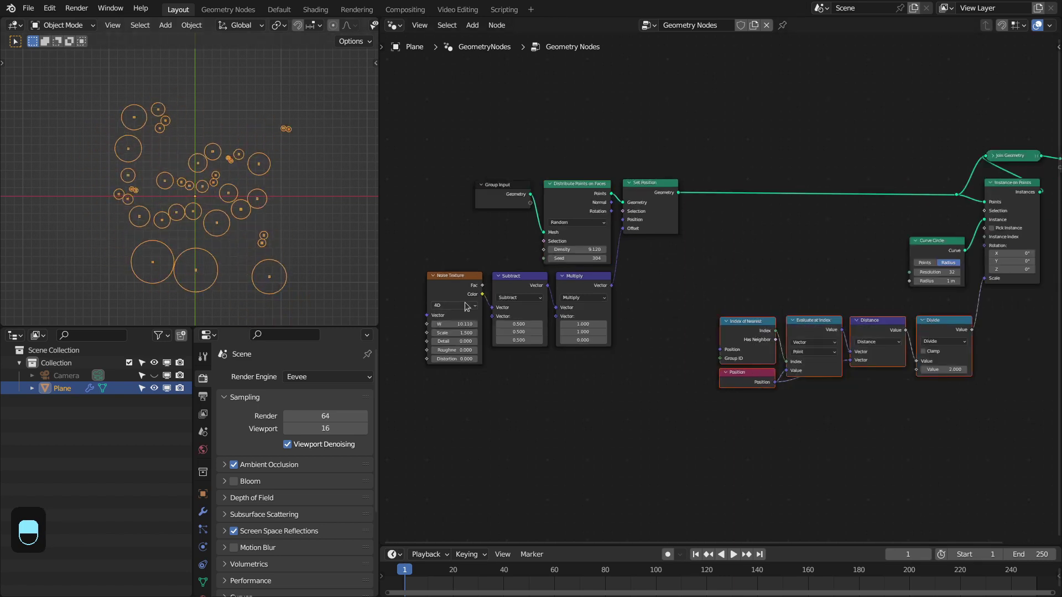
shift+drag(448, 324, 498, 324)
key(Home)
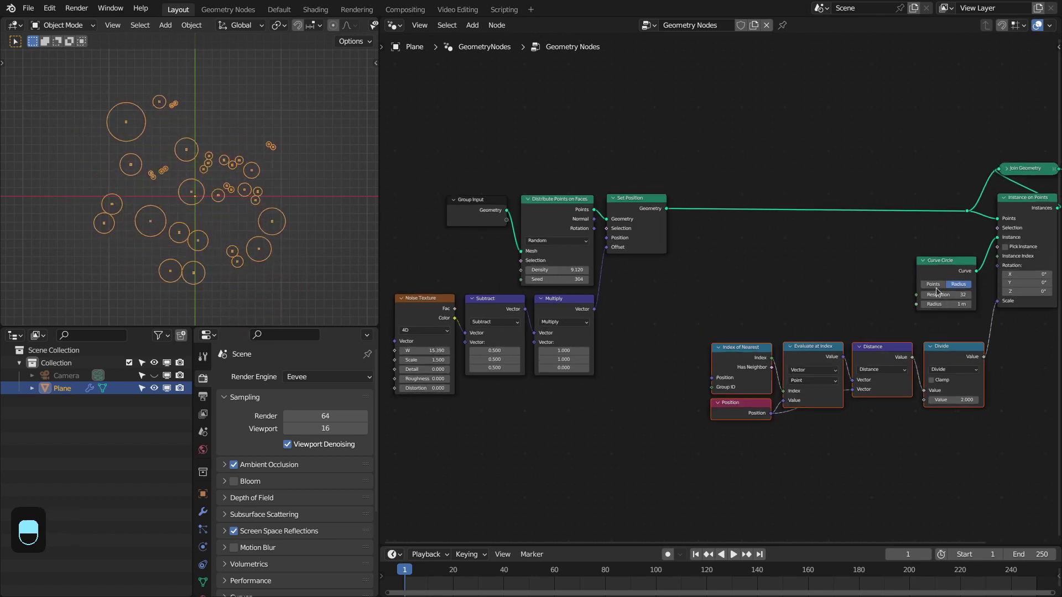
Replace the disconnected Curve Circle with a new Ico Sphere node as the instance, using 4 subdivisions
drag(937, 270, 740, 247)
ctrl+right_drag(813, 218, 795, 279)
key(shift+a)
click(864, 227)
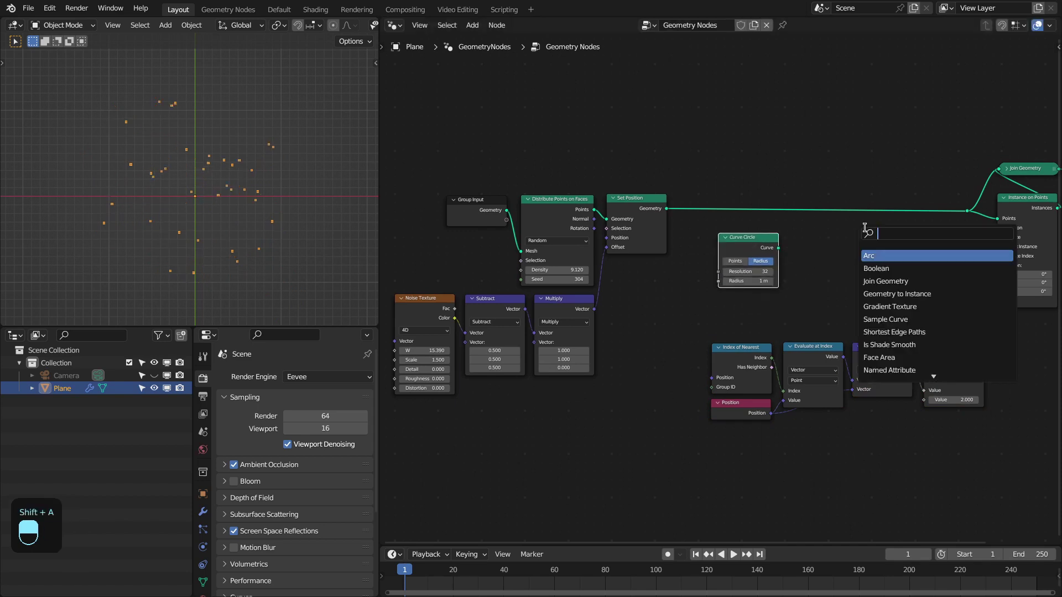
text(ico)
key(Return)
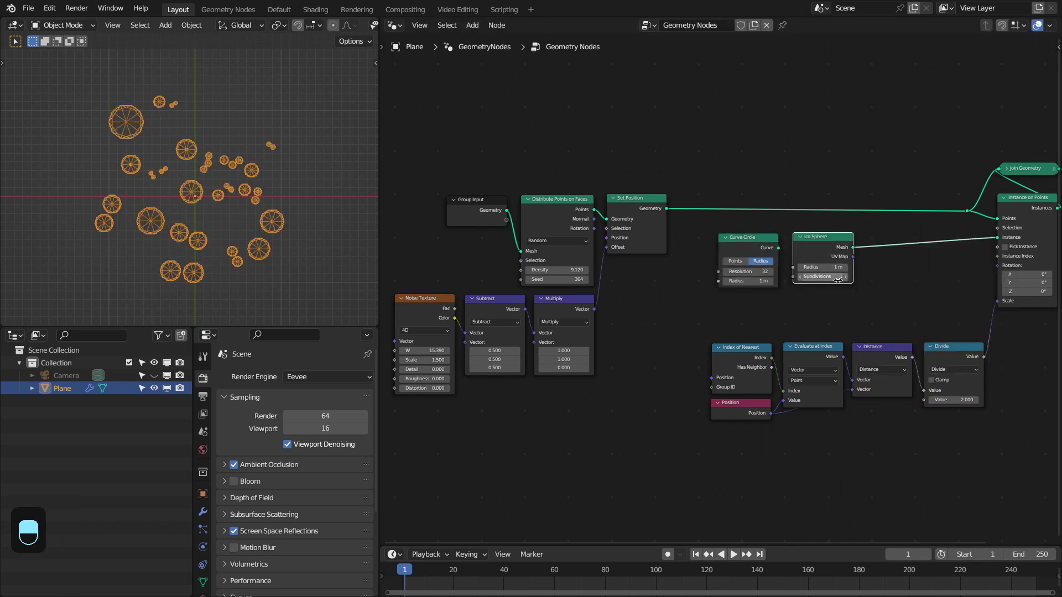
text(4)
key(Return)
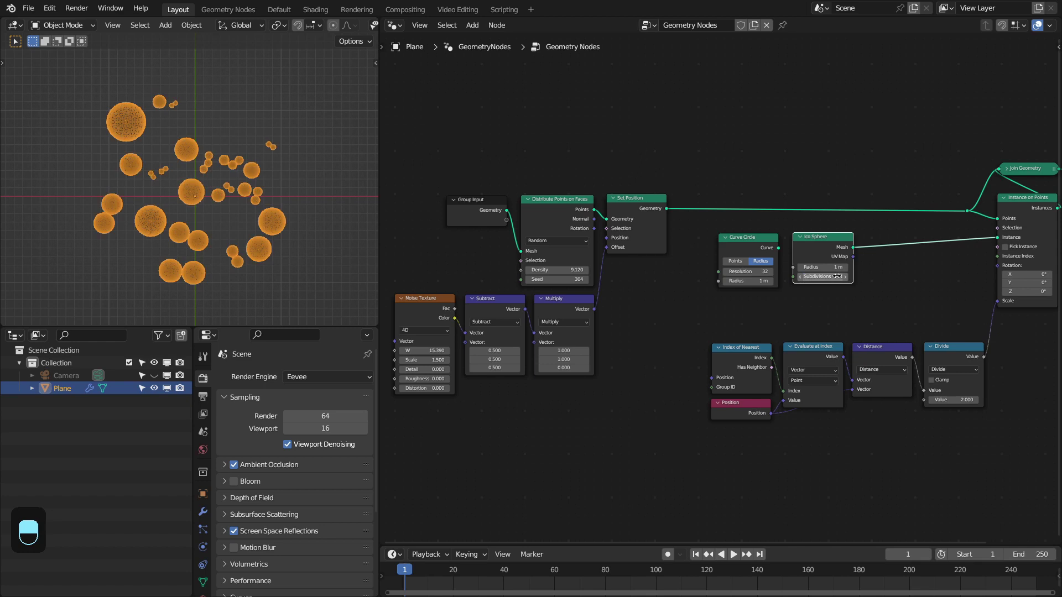
Dissolve the Join Geometry node and the reroute point, keeping the links intact, and raise the Noise Texture's W to about 24.17
mouse_move(880, 226)
middle_down()
mouse_move(924, 227)
mouse_move(852, 258)
middle_up()
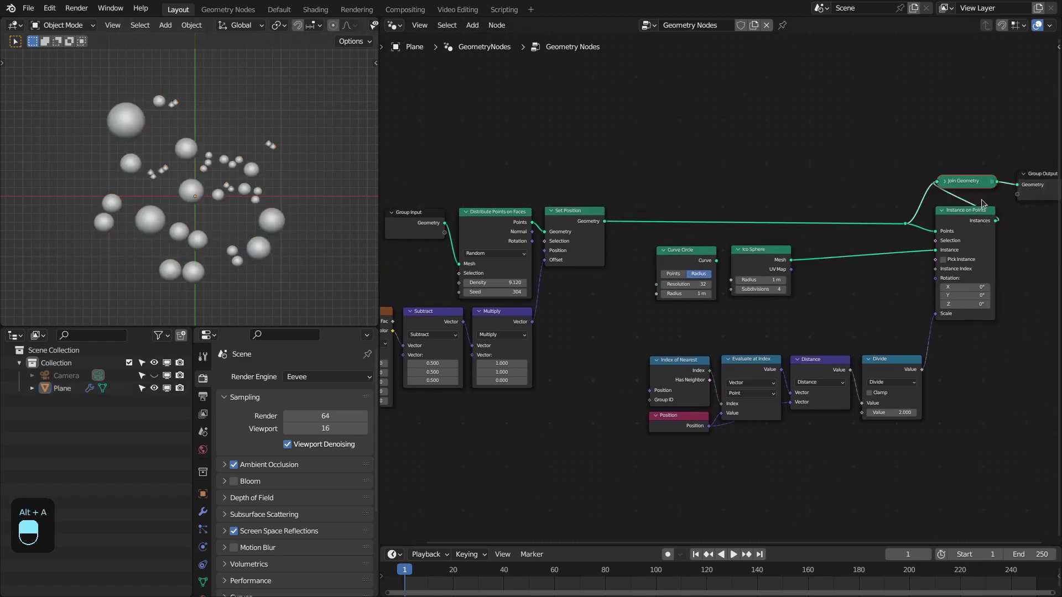
key(ctrl+x)
middle_drag(917, 226, 889, 224)
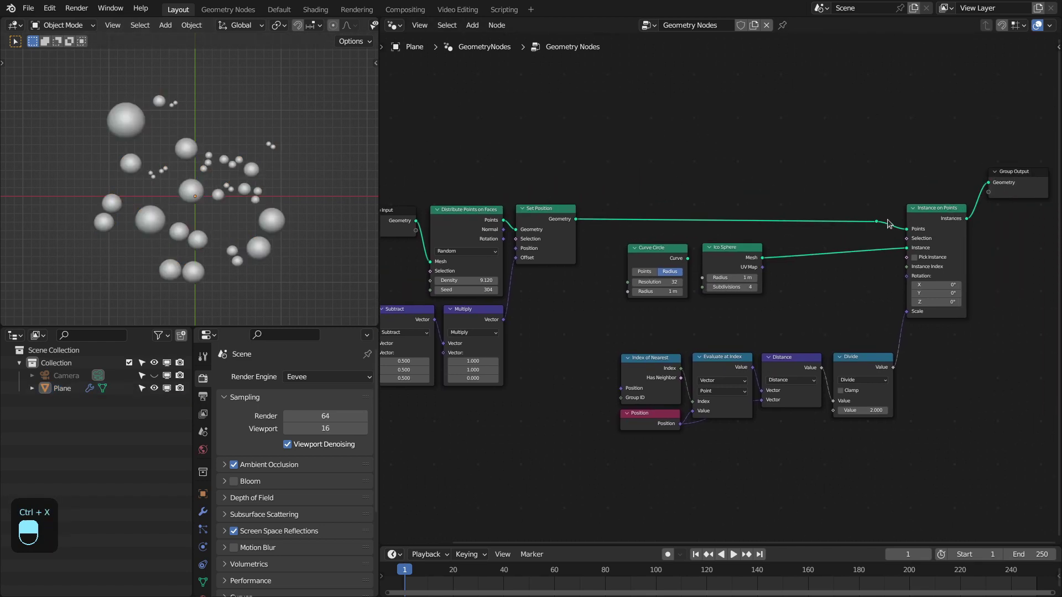
click(874, 221)
key(ctrl+x)
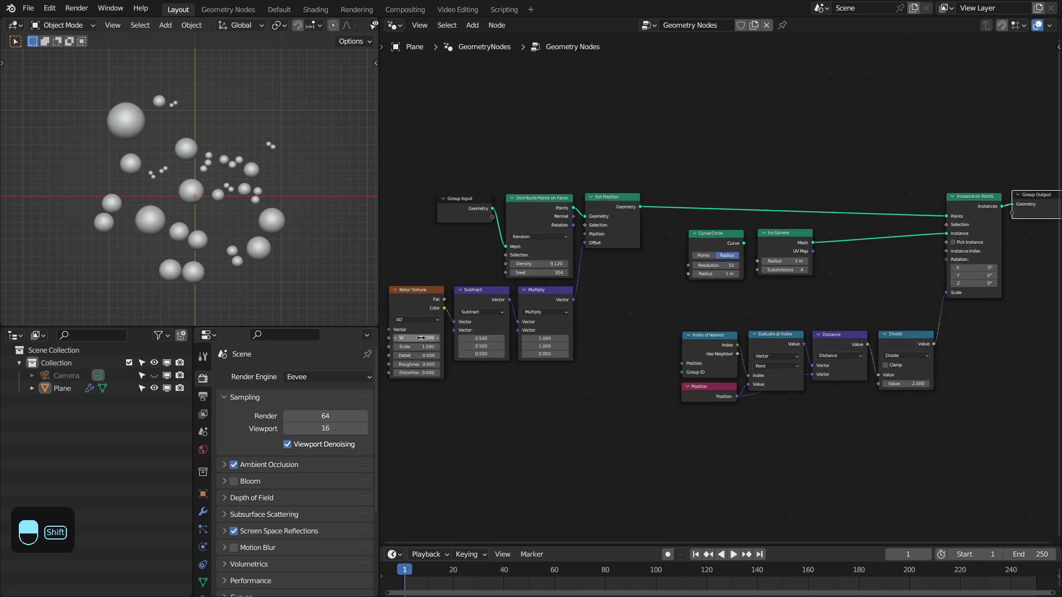
shift+drag(416, 338, 496, 338)
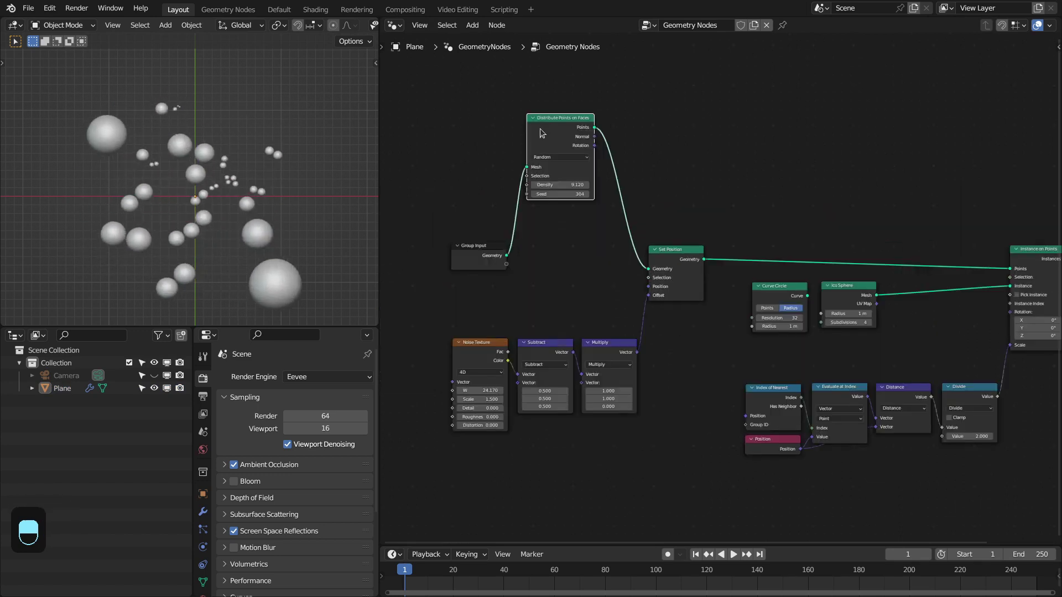
Bypass Distribute Points on Faces by connecting Group Input's Geometry directly to Set Position's Geometry input
scroll(477, 347, up, 1)
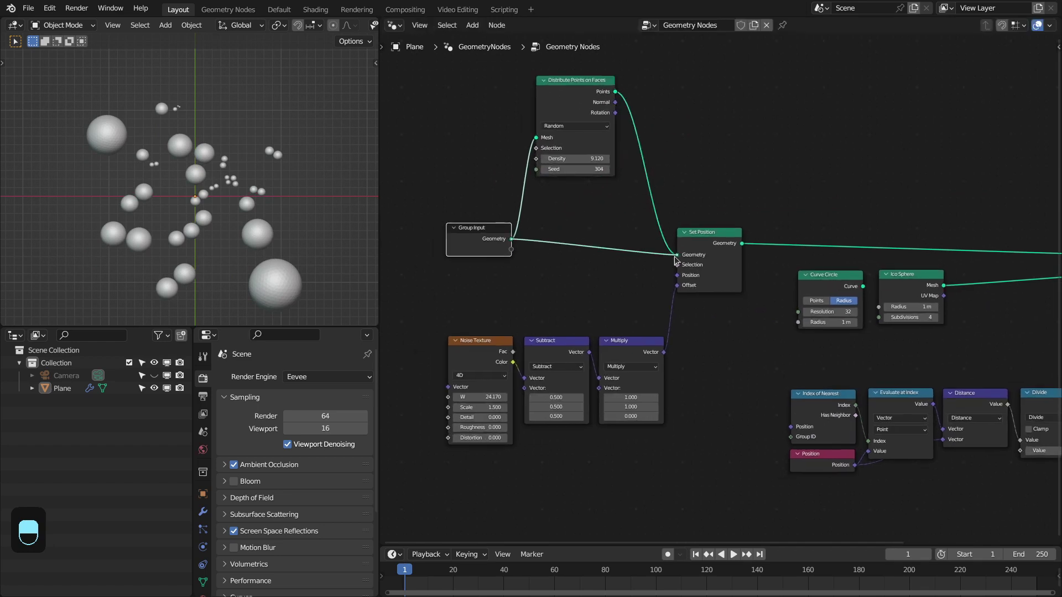
drag(683, 260, 678, 256)
scroll(559, 261, down, 2)
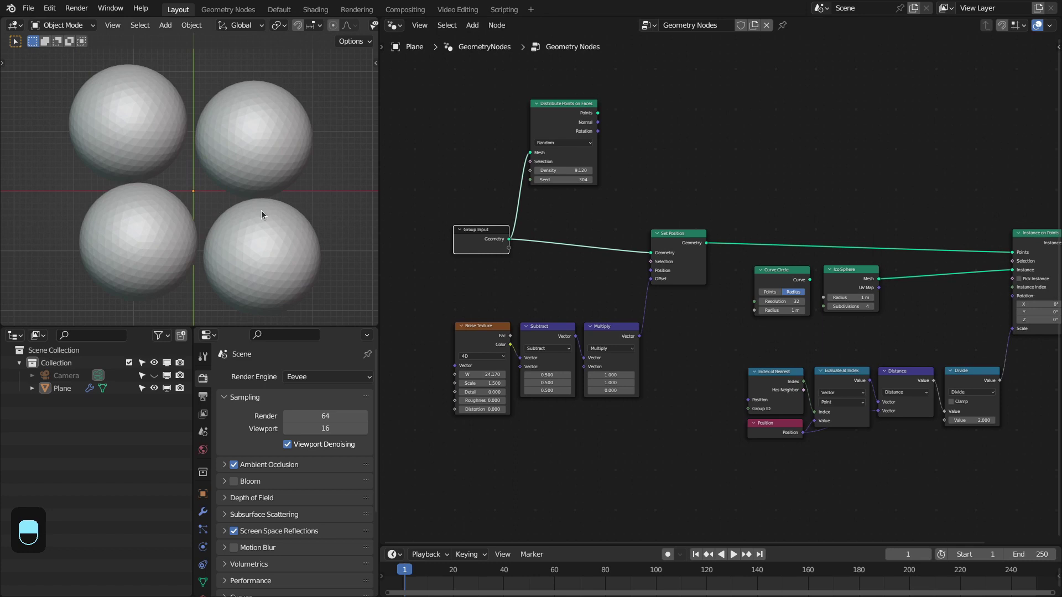
Examine the plane's original vertices in Edit Mode with wireframe display, and return to shaded Object Mode
click(51, 390)
key(Tab)
click(223, 218)
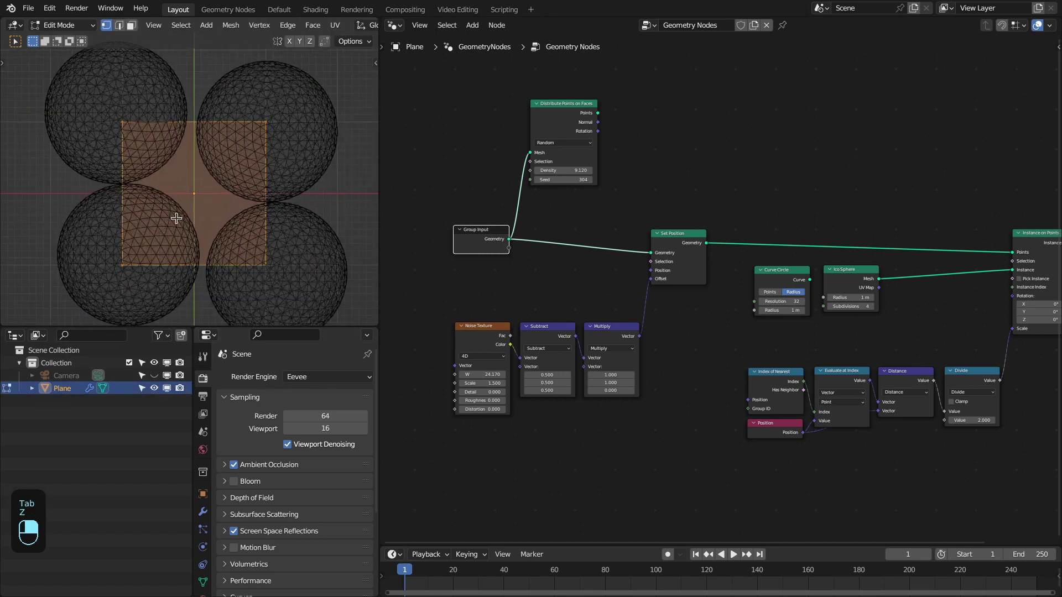
key(Tab)
key(z)
scroll(477, 247, up, 1)
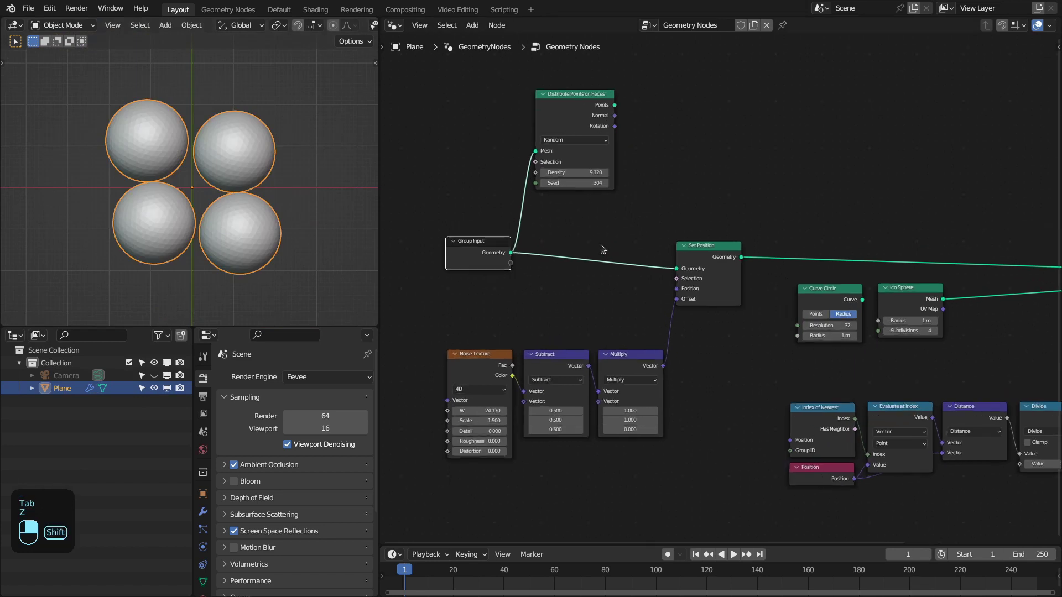
Insert a Subdivide Mesh node between Group Input and Set Position with its level set to 3
key(shift+a)
text(subd)
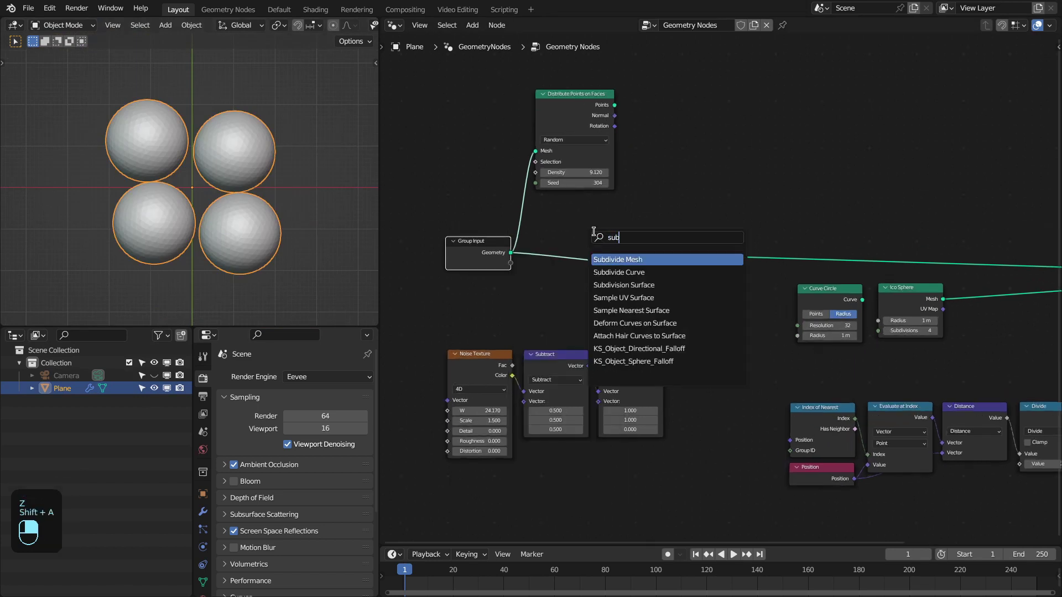
key(Return)
click(540, 248)
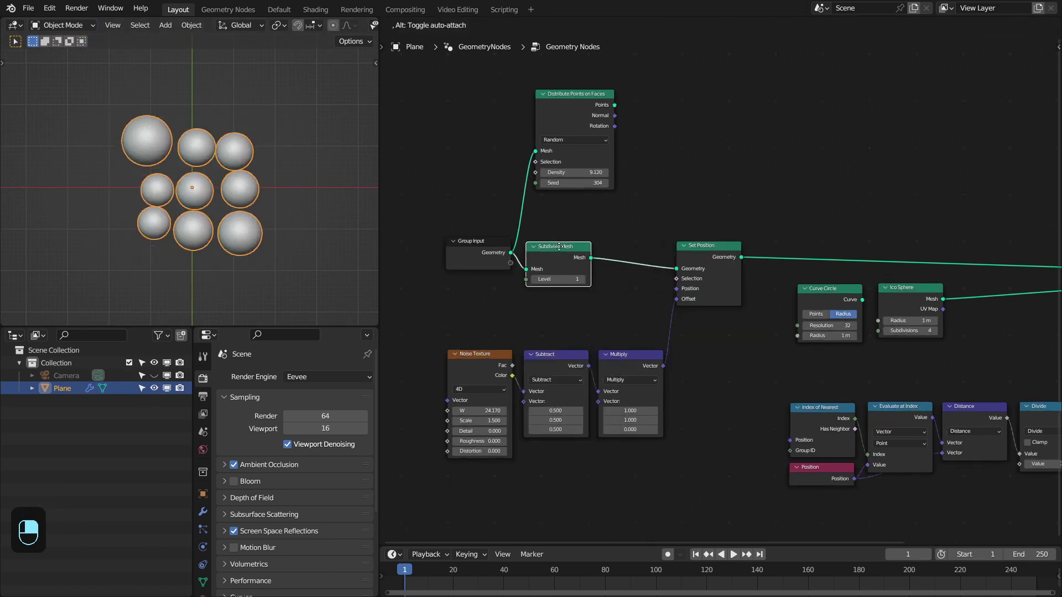
click(579, 279)
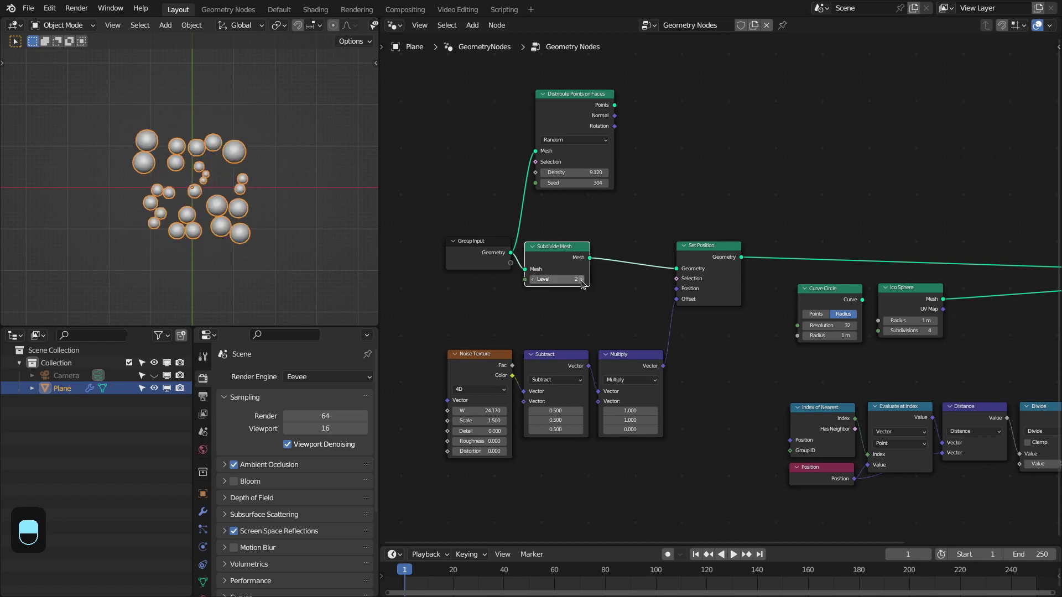
click(580, 280)
middle_drag(574, 389, 559, 379)
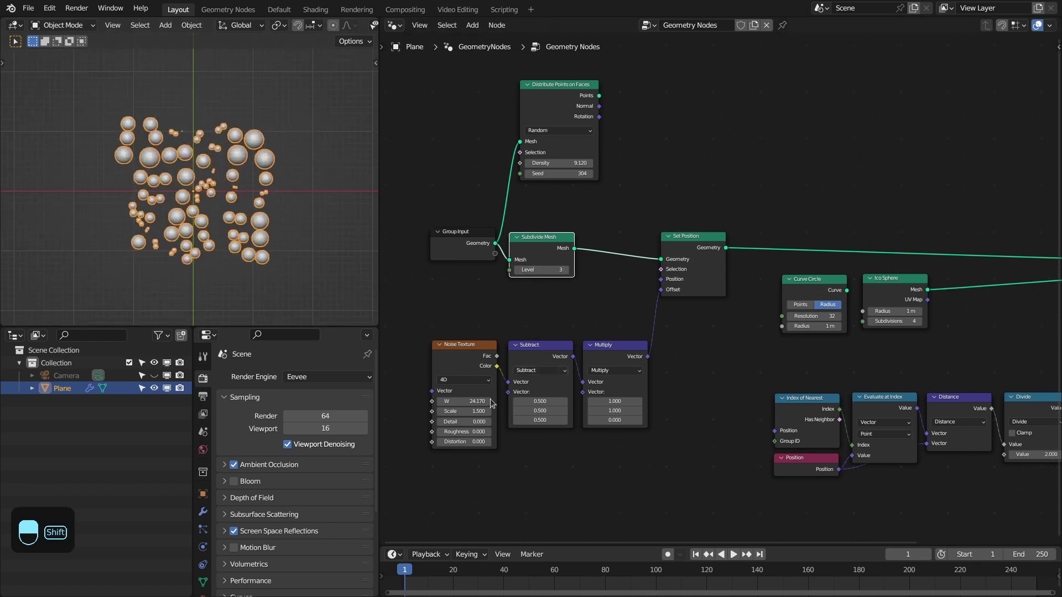
Raise the Noise Texture's W to about 40.1 and set the Z component of Multiply's second vector to 1
shift+drag(464, 401, 550, 401)
middle_drag(244, 224, 210, 154)
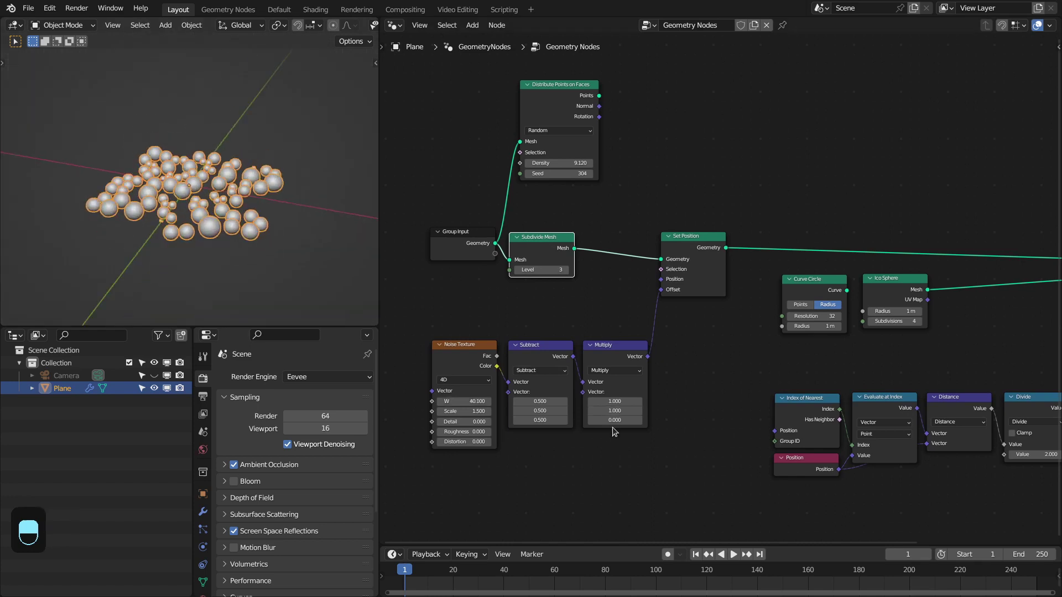
text(1)
key(Return)
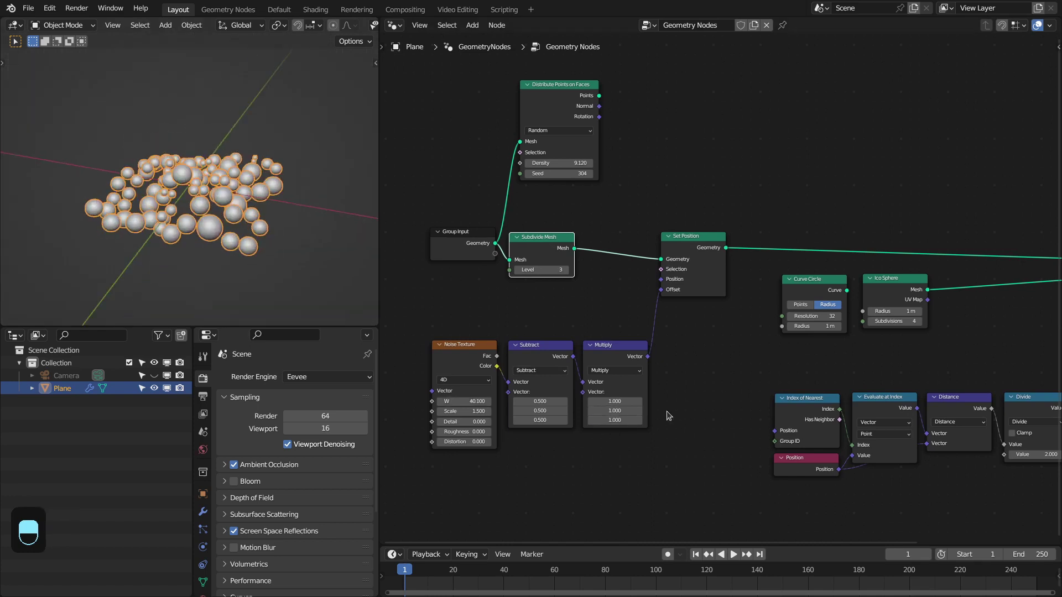
middle_drag(665, 416, 635, 404)
key(alt+a)
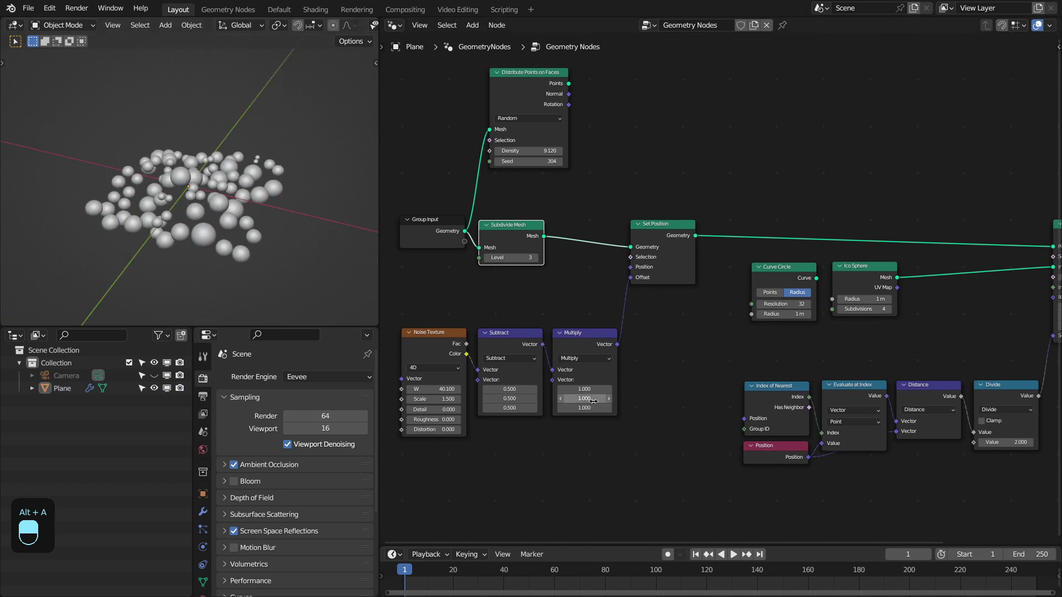
Increase all three components of Multiply's second vector to about 3.06 and the Subdivide Mesh level to 4
drag(584, 408, 696, 407)
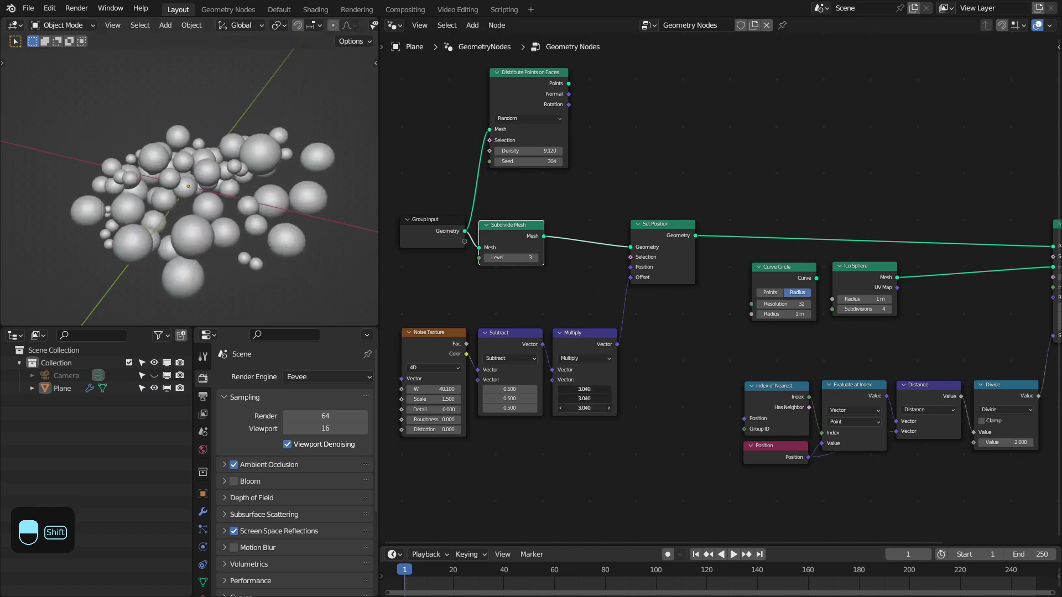
click(535, 260)
Raise the Noise Texture's W to about 48.97 to rearrange the spheres
middle_drag(204, 200, 224, 232)
shift+drag(425, 389, 511, 389)
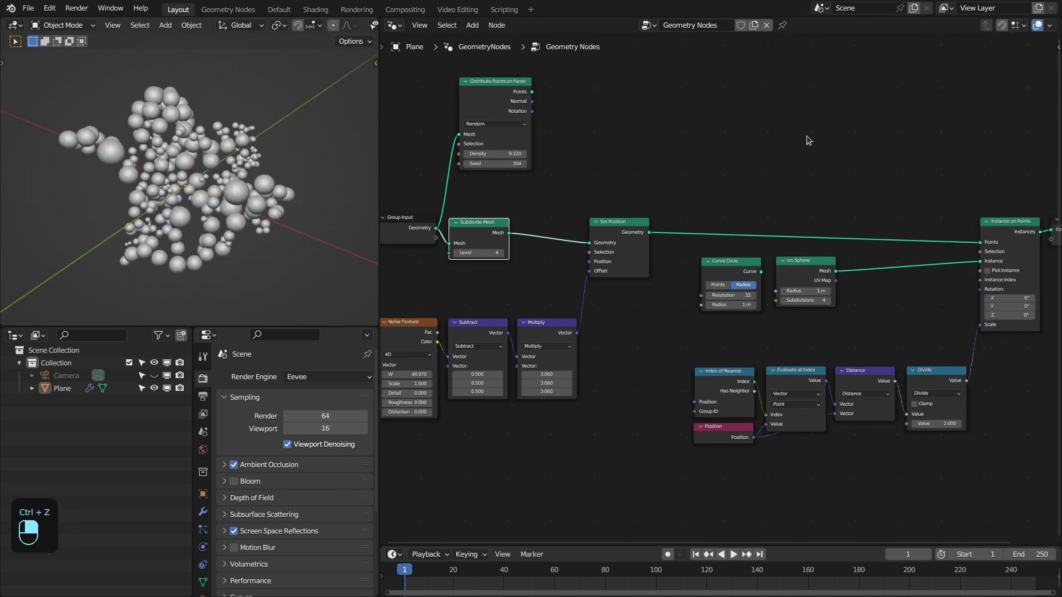
Add a Cylinder mesh node and connect its Mesh output to the Instance input of Instance on Points
key(shift+a)
text(cu)
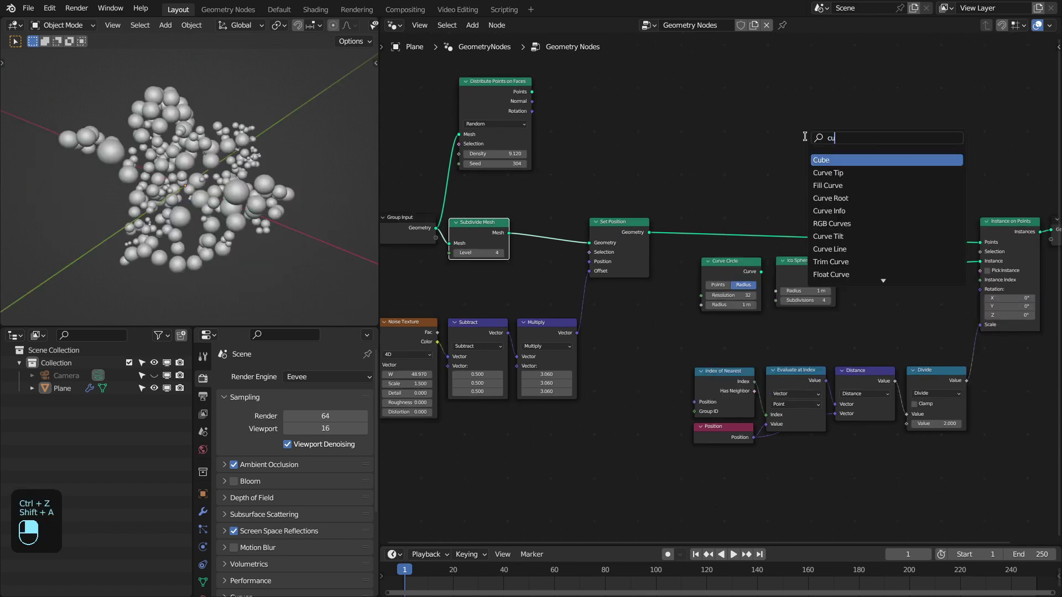
key(BackSpace)
text(y)
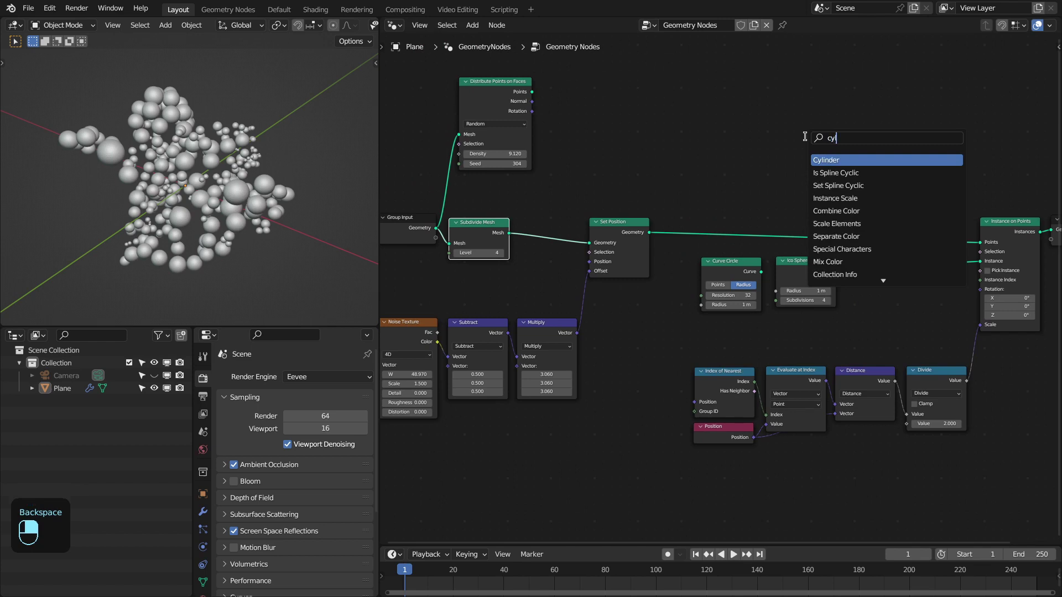
text(linder)
key(Return)
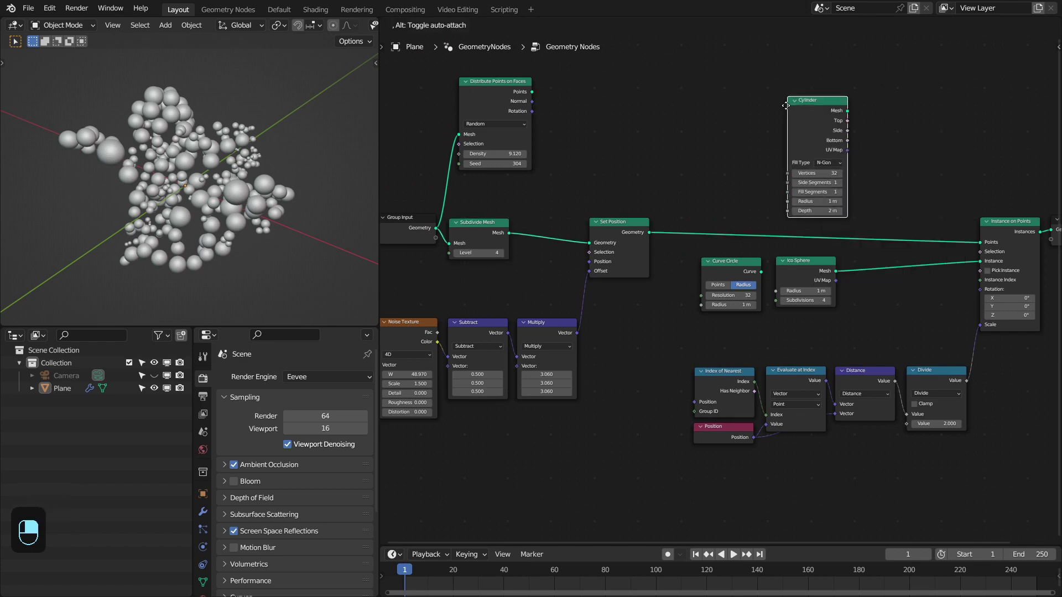
click(836, 120)
drag(982, 265, 980, 262)
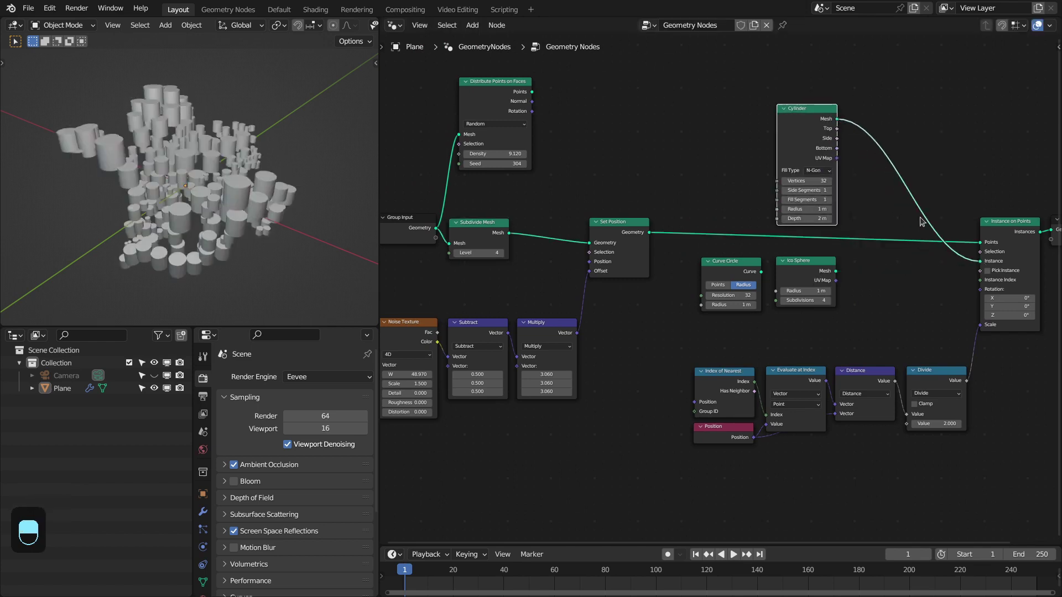
Set the Z component of Multiply's second vector to 0 so the cylinders are offset only horizontally
middle_drag(158, 193, 203, 147)
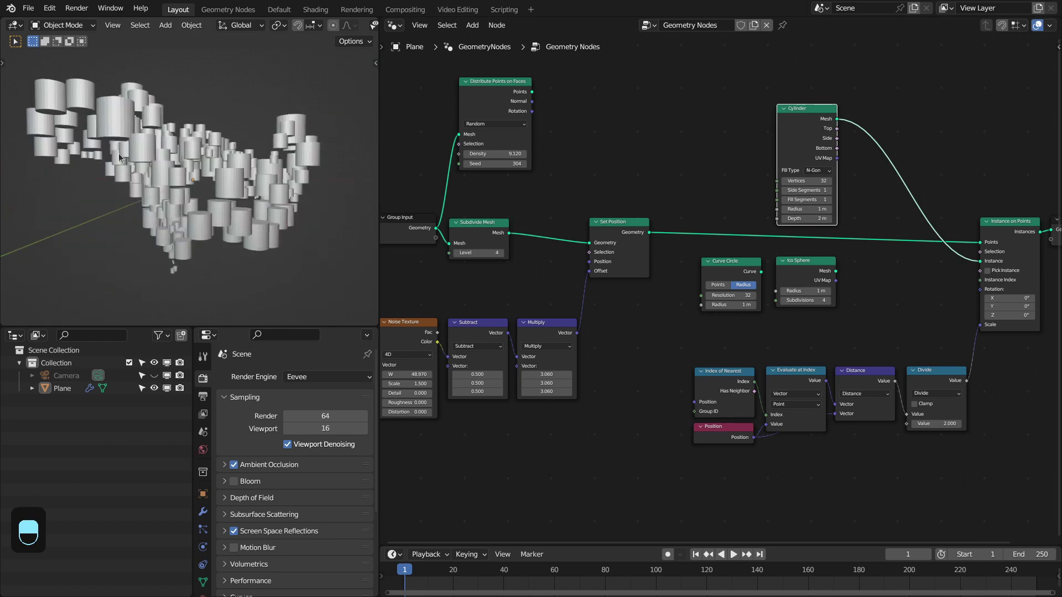
middle_drag(119, 158, 217, 236)
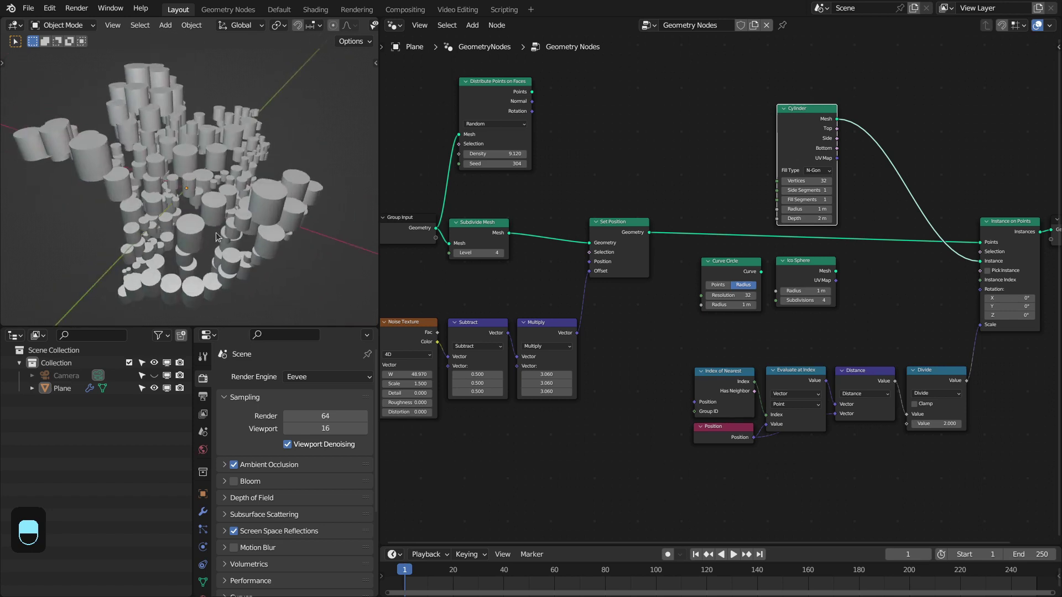
middle_drag(617, 241, 712, 255)
scroll(638, 410, up, 1)
text(0)
key(Return)
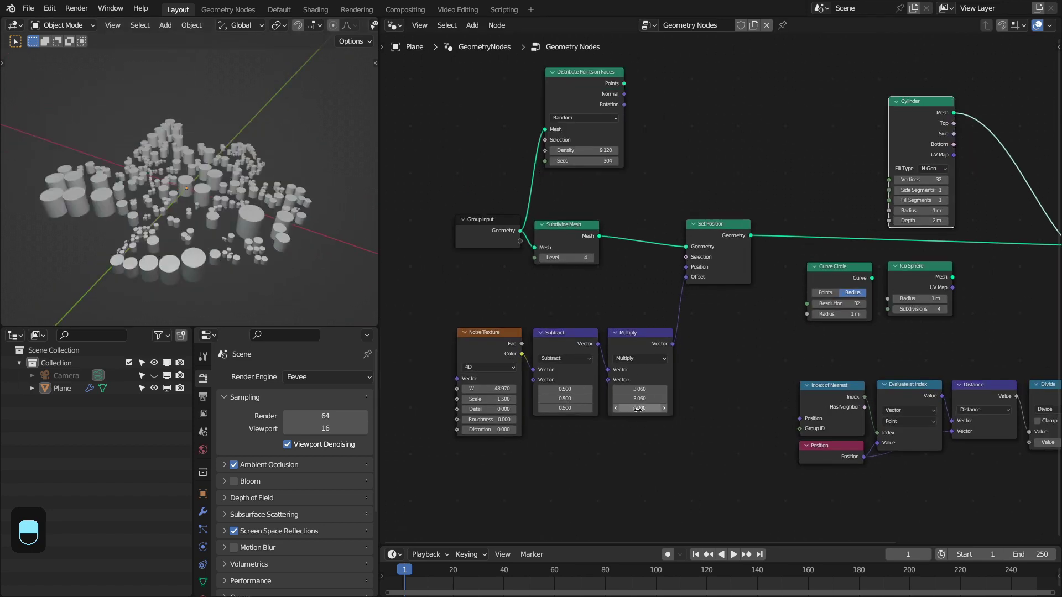
Set the X and Y components of Multiply's second vector to 1 and raise the Noise Texture's W to about 59
text(1)
key(Return)
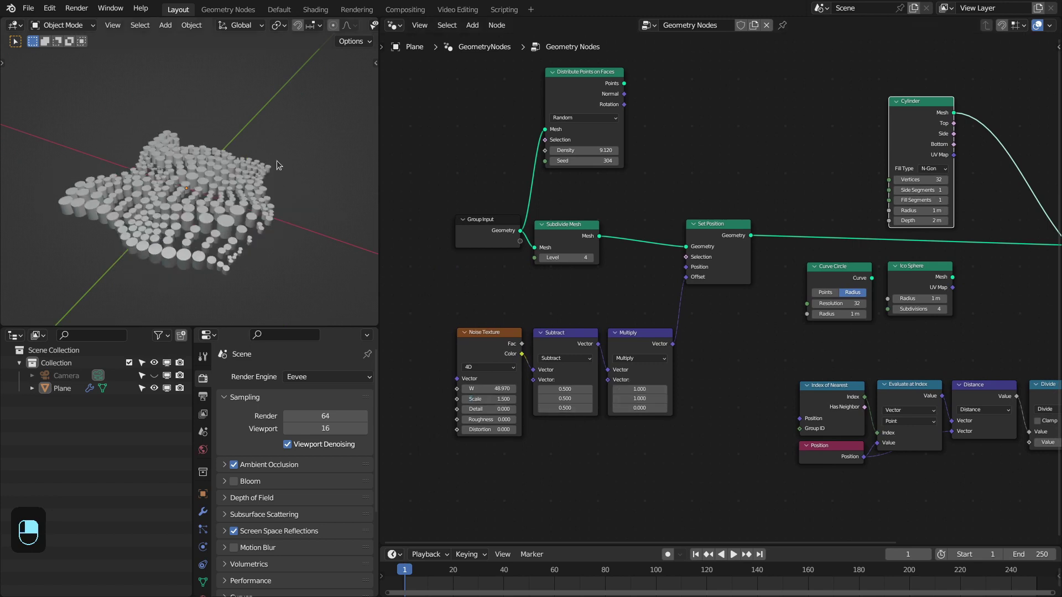
middle_drag(278, 165, 354, 299)
shift+drag(467, 389, 545, 388)
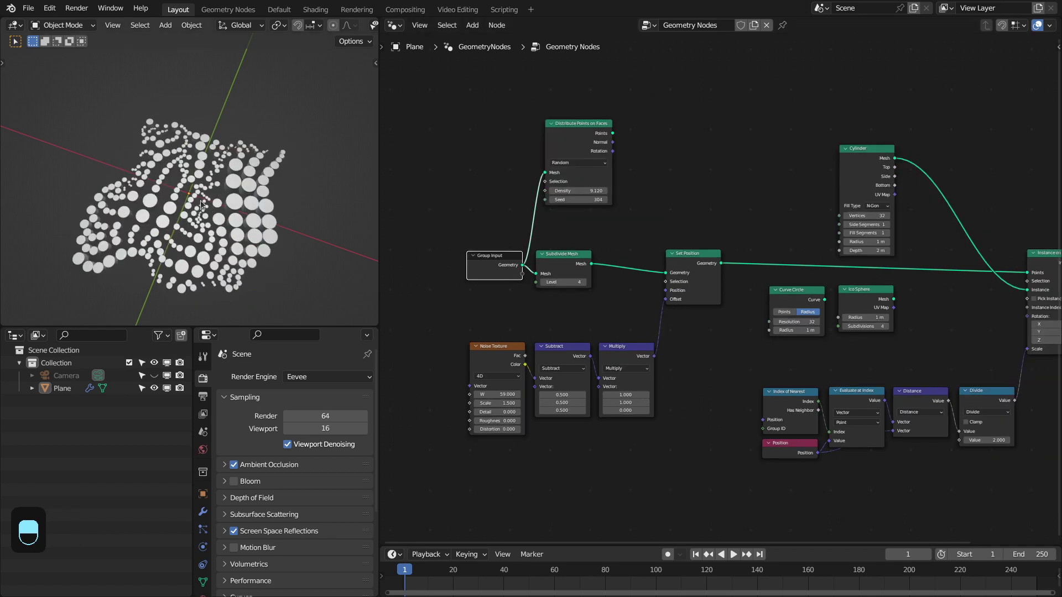
Add a monkey mesh at the world origin and give it a level 1 subdivision surface
middle_drag(200, 205, 205, 123)
key(shift+a)
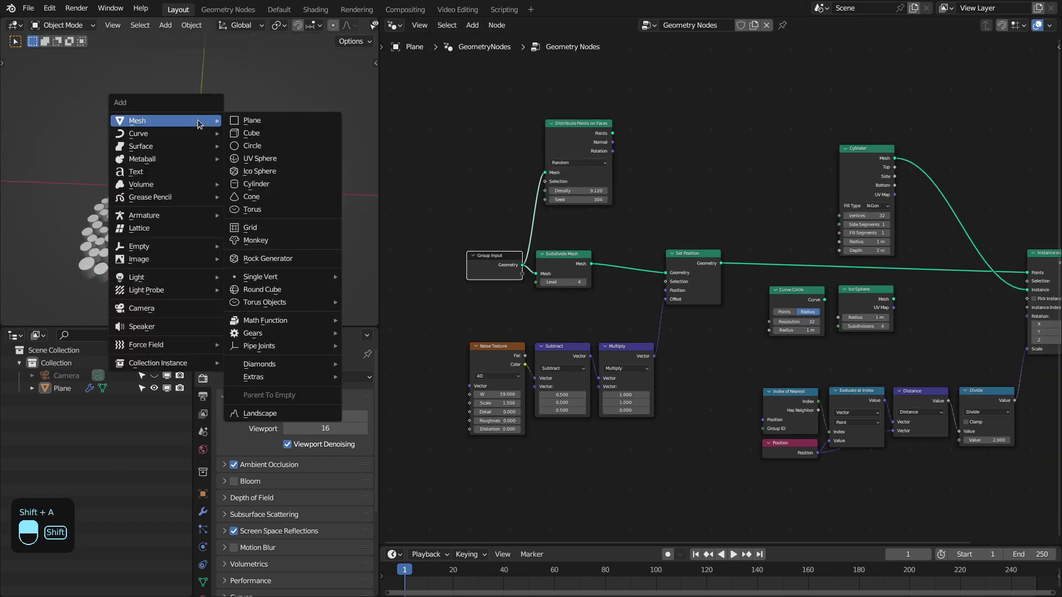
click(249, 241)
key(alt+g)
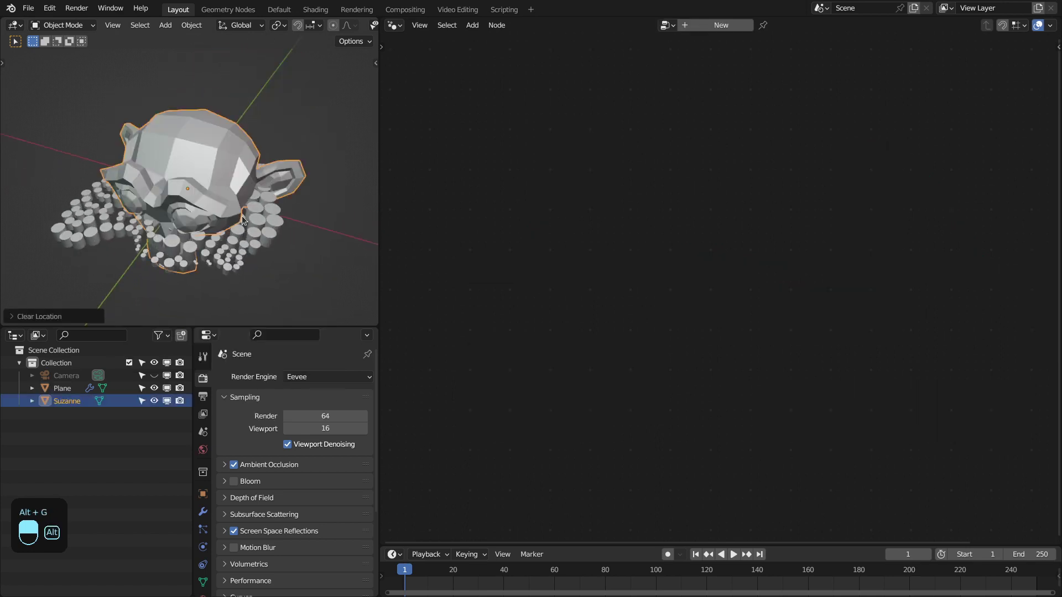
key(ctrl+1)
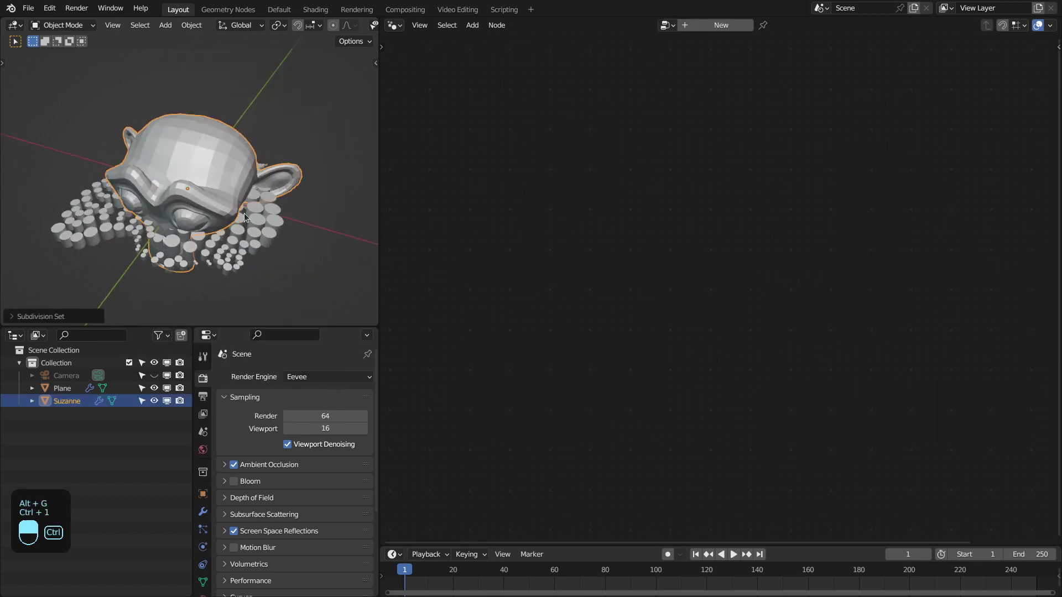
Bring Suzanne into the plane's node tree as an Object Info node, feed its Geometry into Set Position, and hide Suzanne in the viewport
click(62, 388)
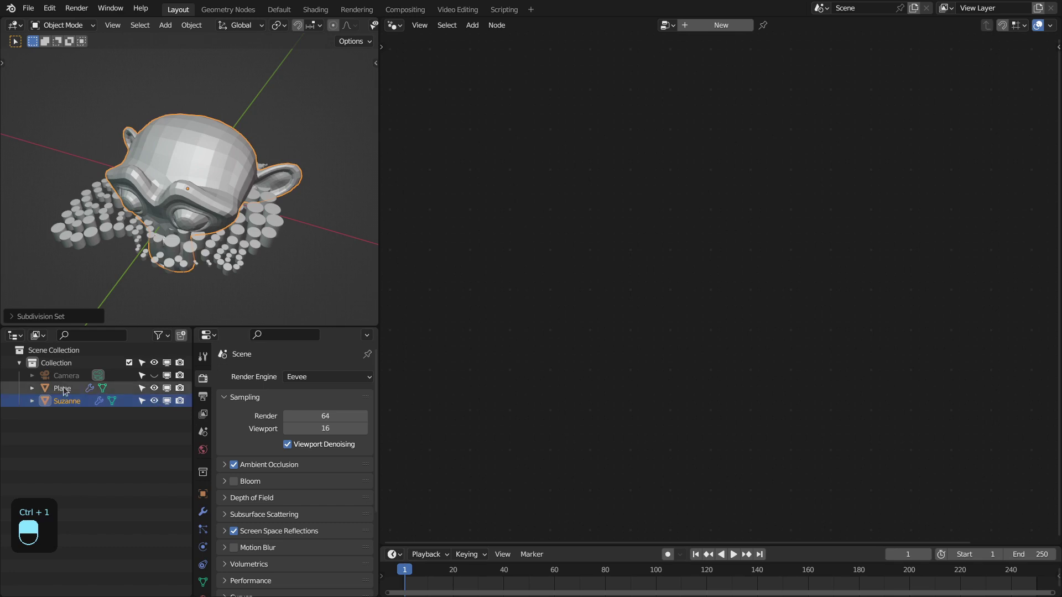
drag(65, 401, 586, 213)
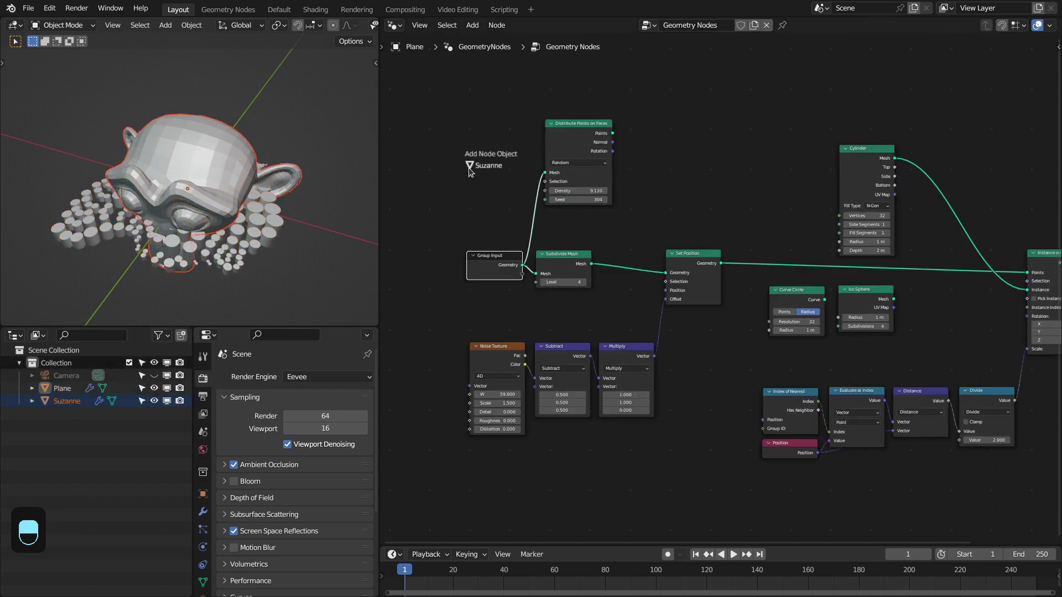
drag(469, 172, 470, 172)
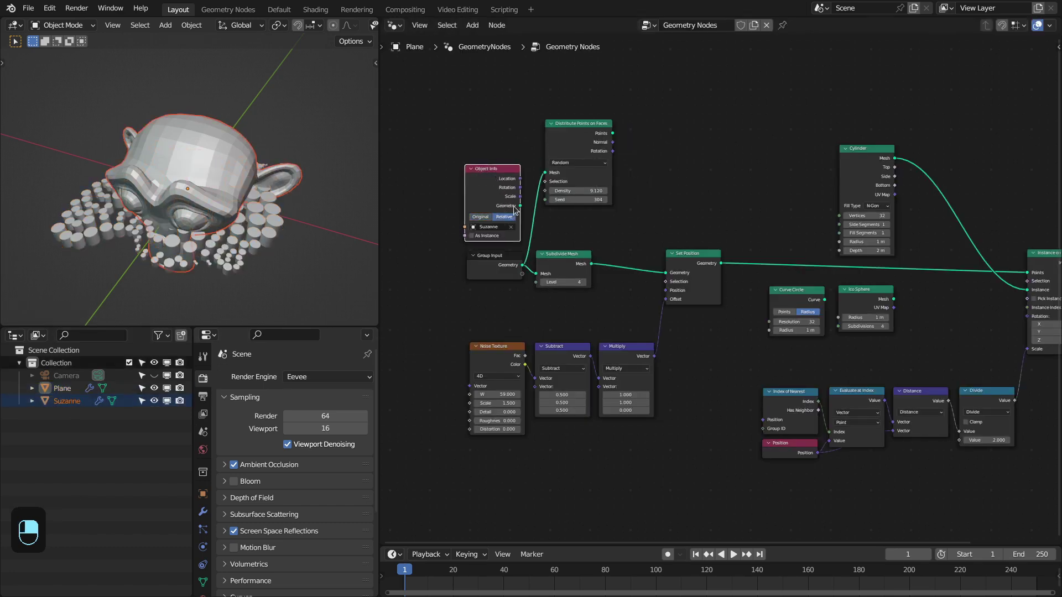
drag(659, 292, 665, 273)
click(153, 401)
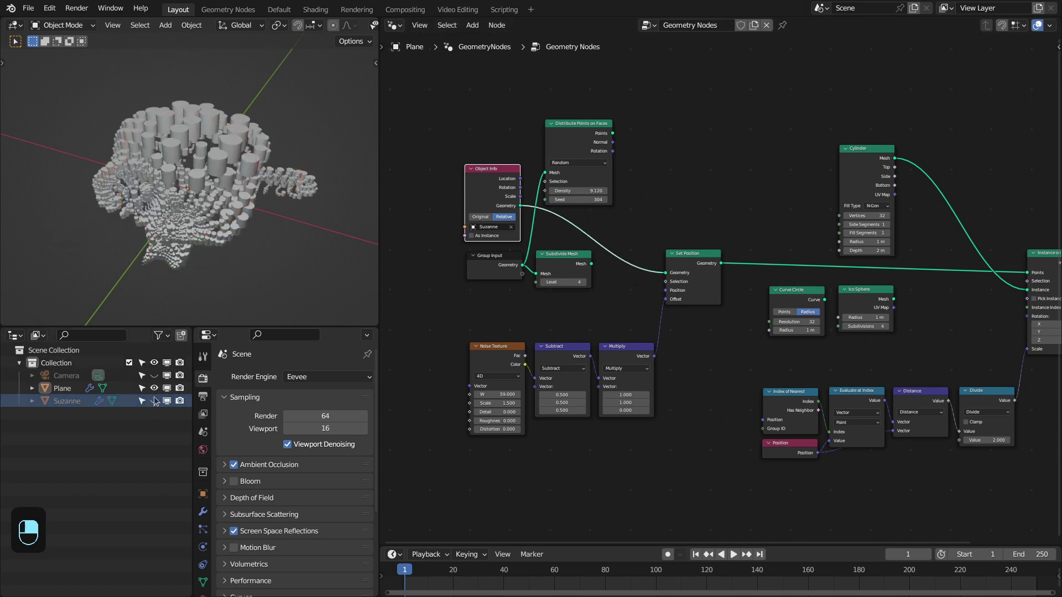
middle_drag(277, 221, 255, 206)
Replace the cylinders with spheres by connecting the Ico Sphere's Mesh output to the Instance input of Instance on Points
middle_drag(902, 275, 739, 275)
scroll(739, 275, up, 1)
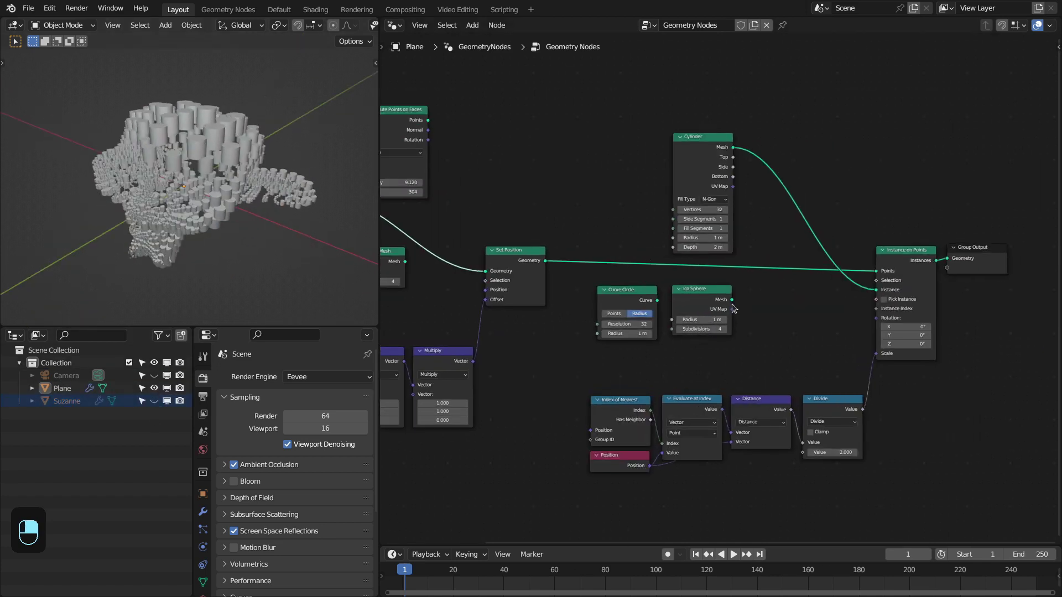
drag(732, 301, 875, 290)
ctrl+scroll(441, 231, up, 2)
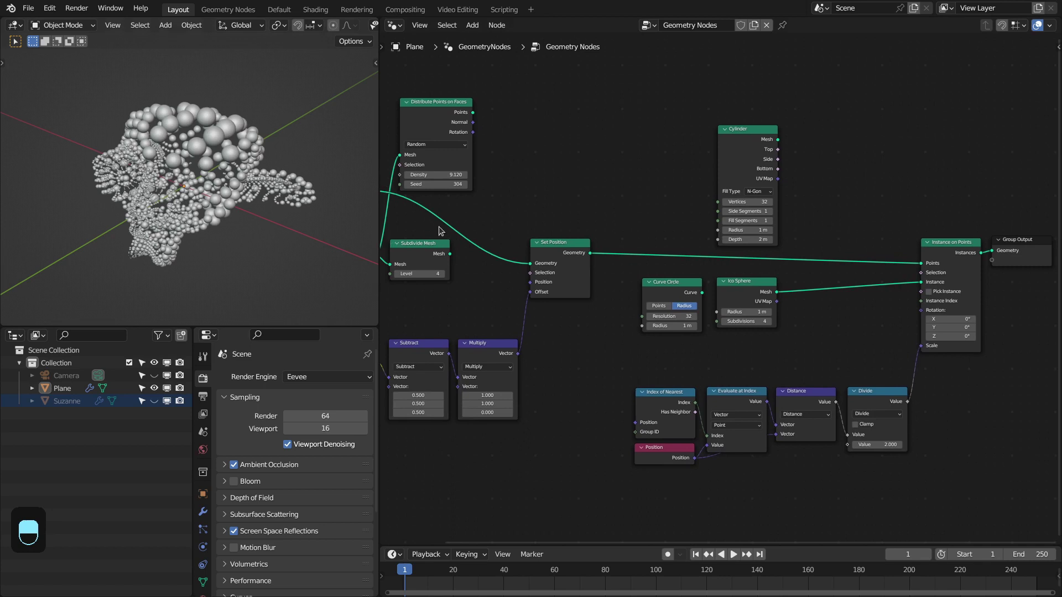
middle_drag(244, 204, 265, 199)
Raise the Noise Texture's W to about 69.9 to shift the point offsets
middle_drag(531, 250, 661, 241)
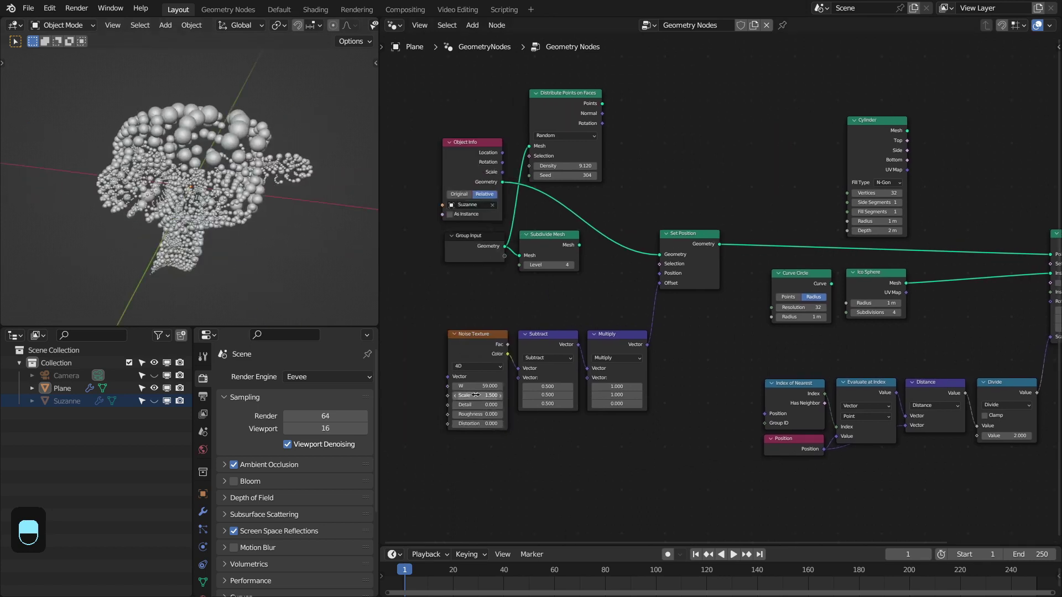
shift+drag(472, 386, 523, 386)
middle_drag(310, 244, 123, 177)
scroll(166, 194, up, 3)
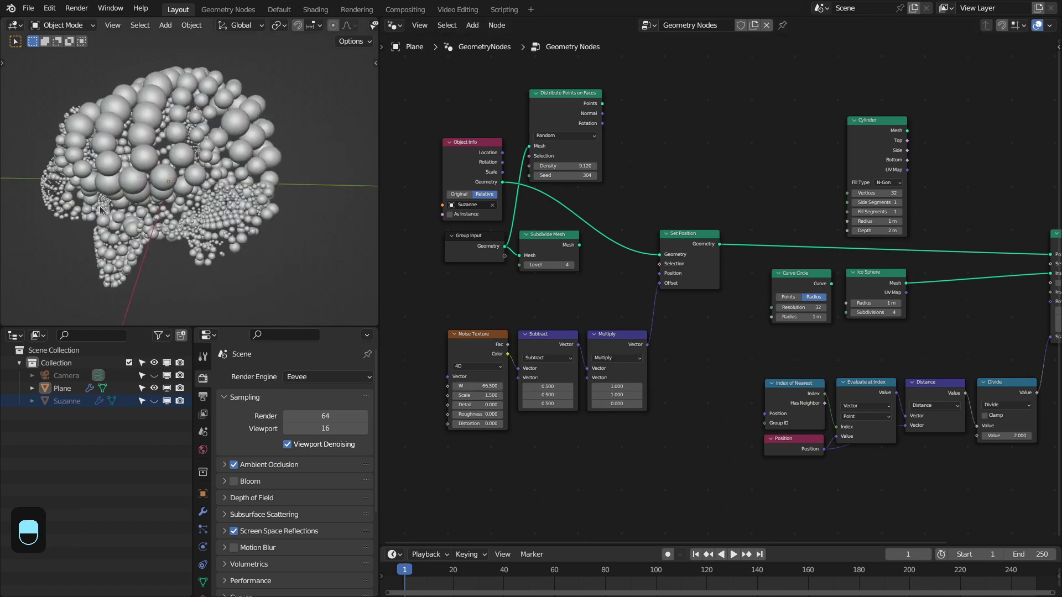
drag(476, 386, 479, 386)
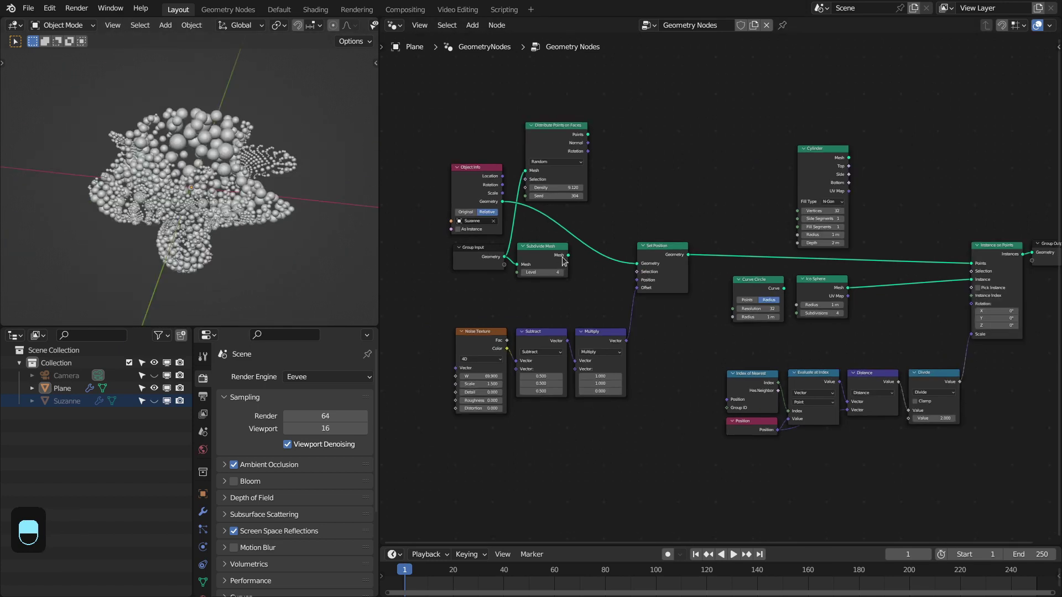
Reconnect Subdivide Mesh to Set Position's Geometry input and move the Curve Circle, Ico Sphere and Cylinder nodes away from the main link
drag(628, 257, 636, 264)
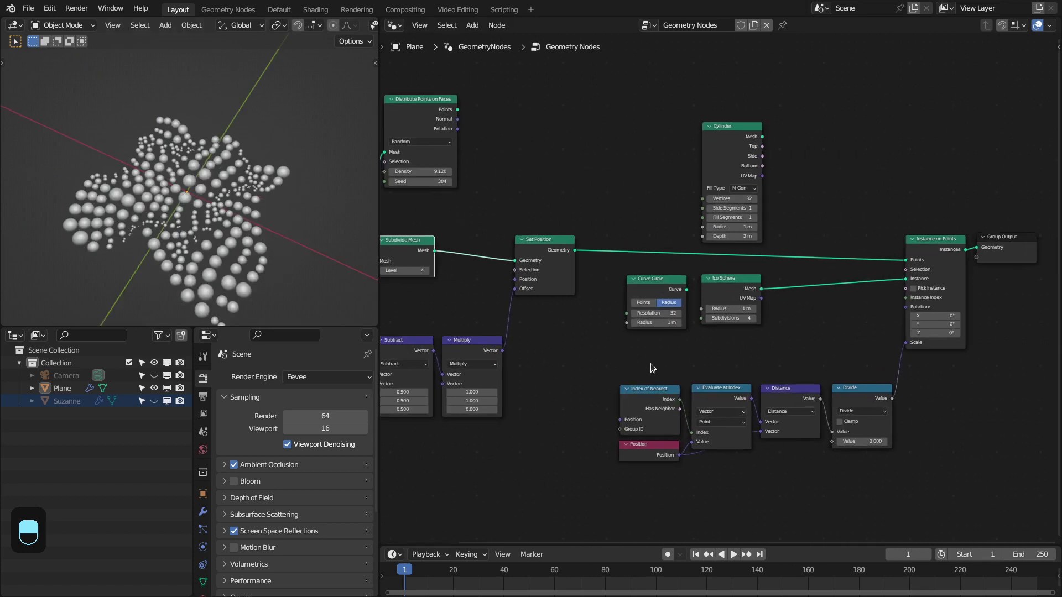
drag(650, 363, 805, 342)
drag(752, 159, 755, 104)
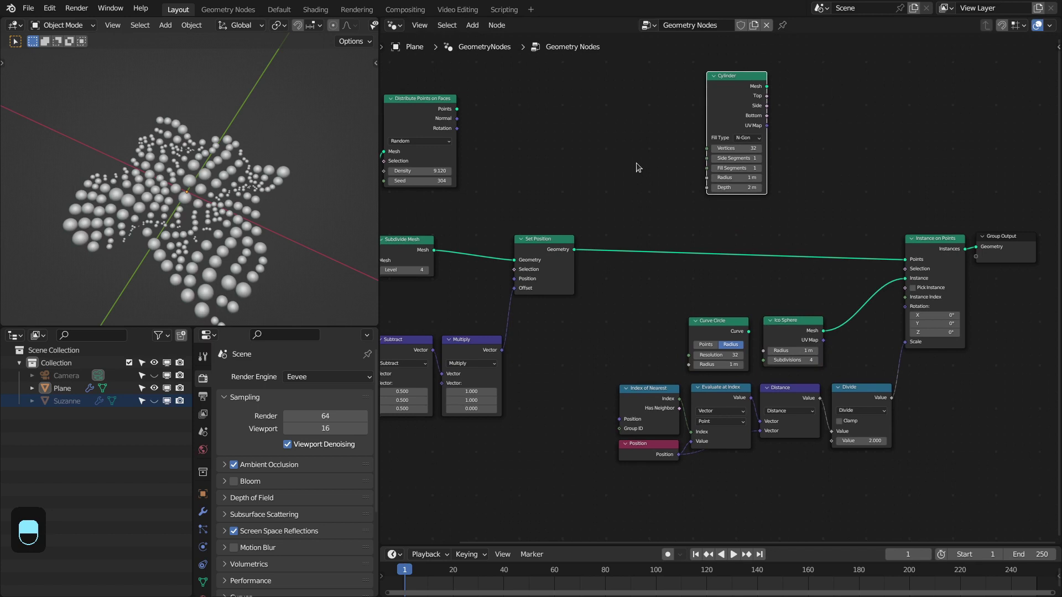
Insert two Store Named Attribute nodes in series between Set Position and Instance on Points
scroll(635, 162, up, 1)
key(shift+a)
mouse_move(548, 109)
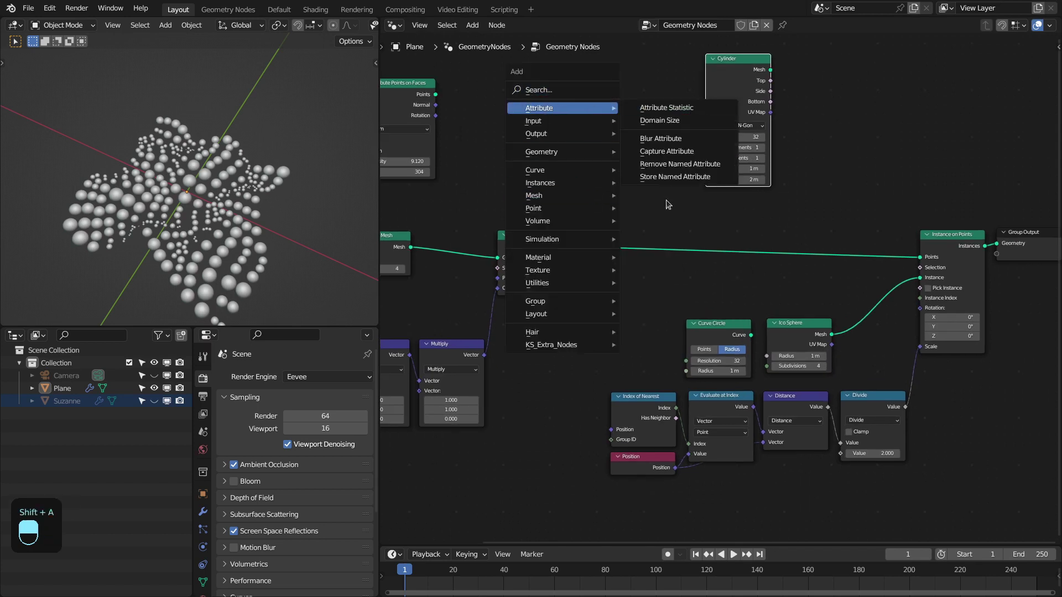
click(664, 176)
click(609, 227)
key(shift+d)
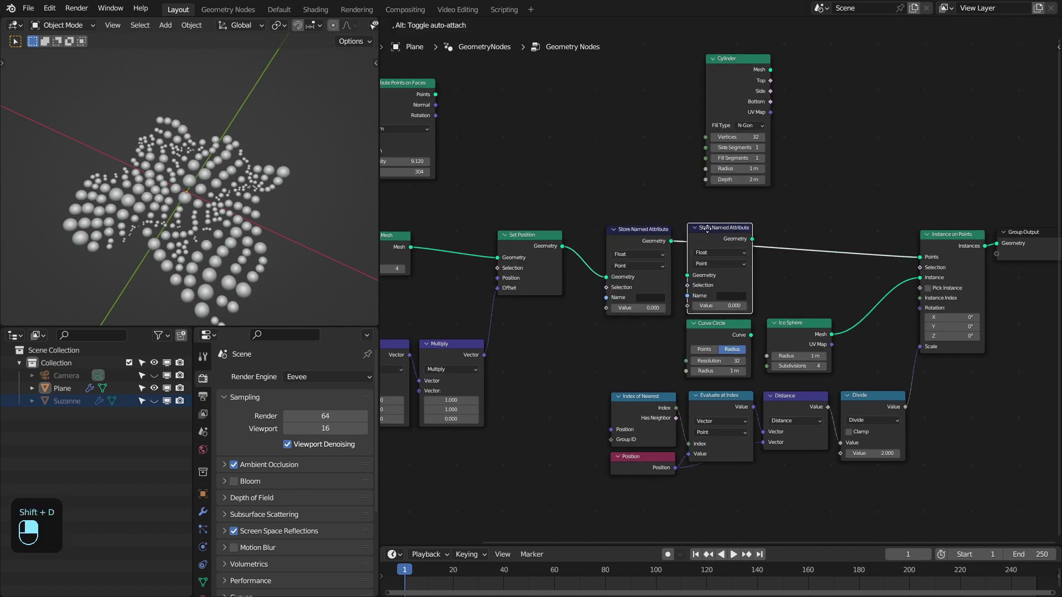
click(730, 263)
middle_drag(730, 263, 770, 263)
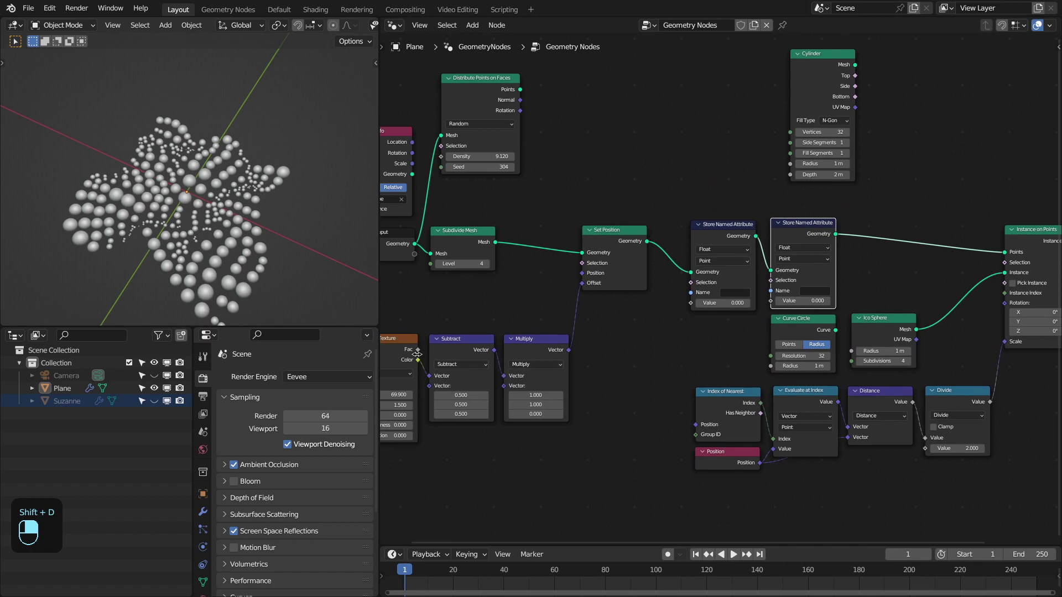
Store the Noise Texture's Fac output in the first Store Named Attribute node under the name noise
drag(613, 313, 686, 301)
click(726, 292)
text(noise)
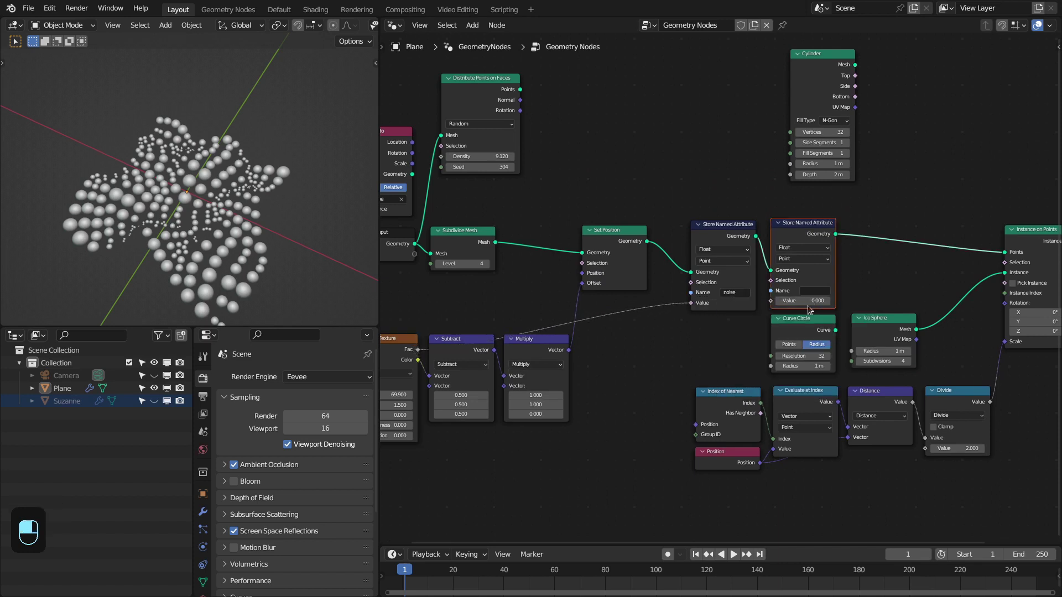
Store Divide's Value output as radius in the second Store Named Attribute node, and space both attribute nodes apart
ctrl+scroll(879, 359, right, 2)
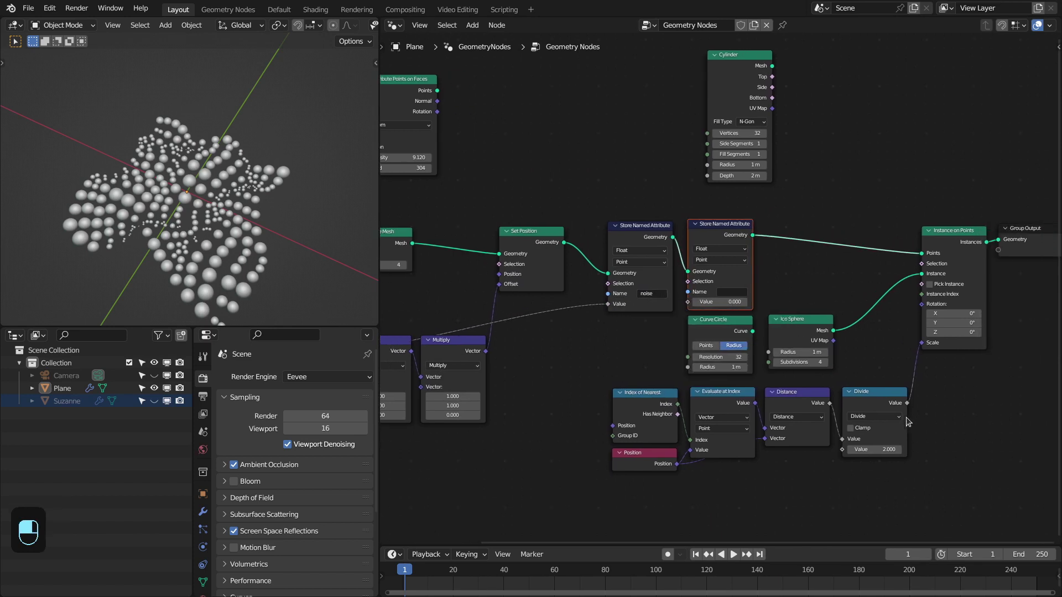
click(716, 294)
text(radius)
drag(714, 237, 869, 236)
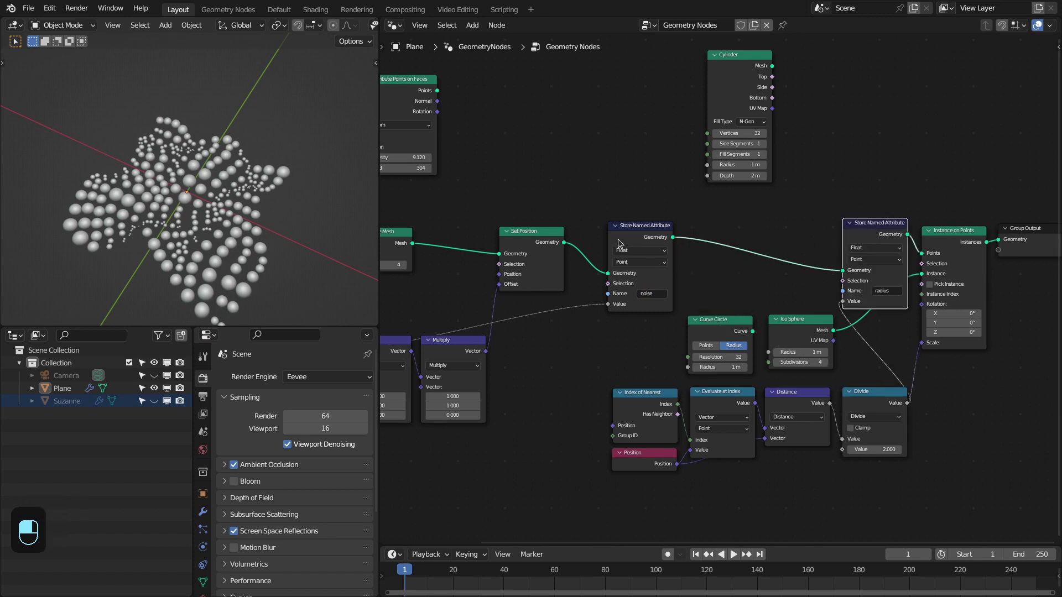
drag(618, 240, 591, 232)
Insert a Set Shade Smooth node between Instance on Points and Group Output
key(shift+a)
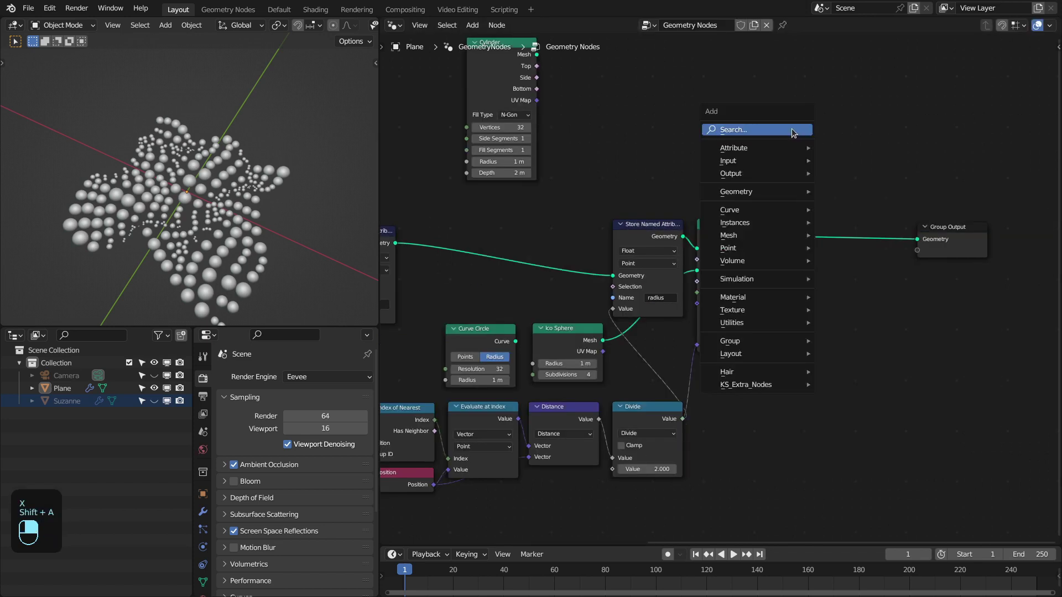
text(set)
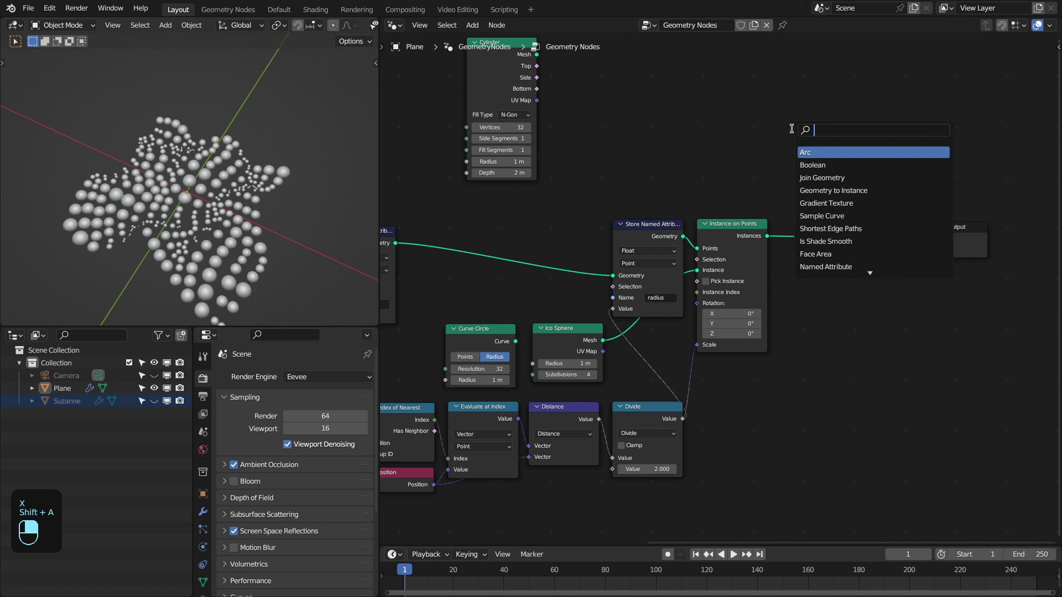
text( shade)
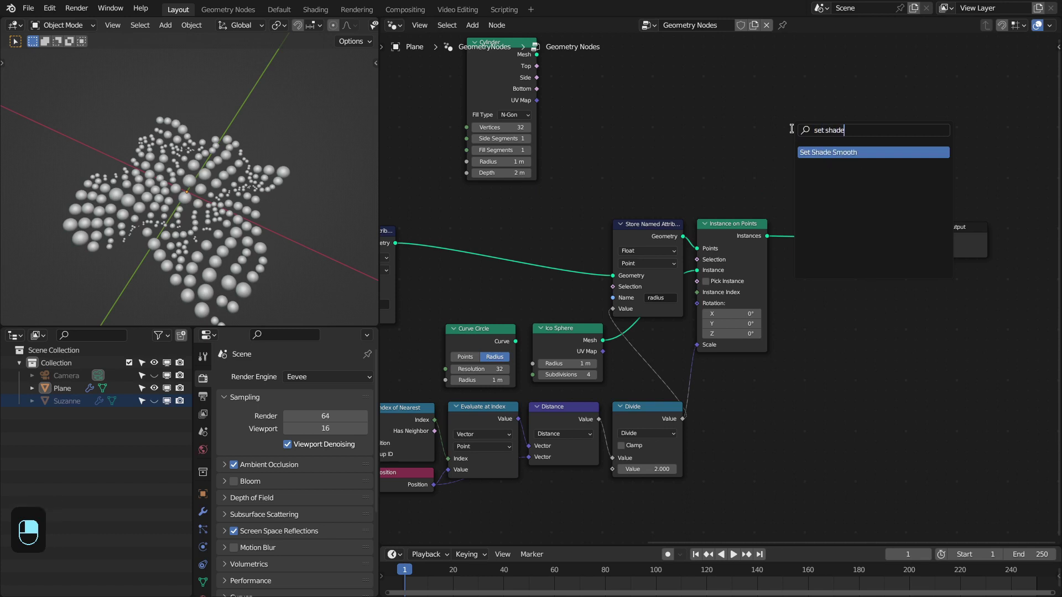
key(Return)
click(778, 229)
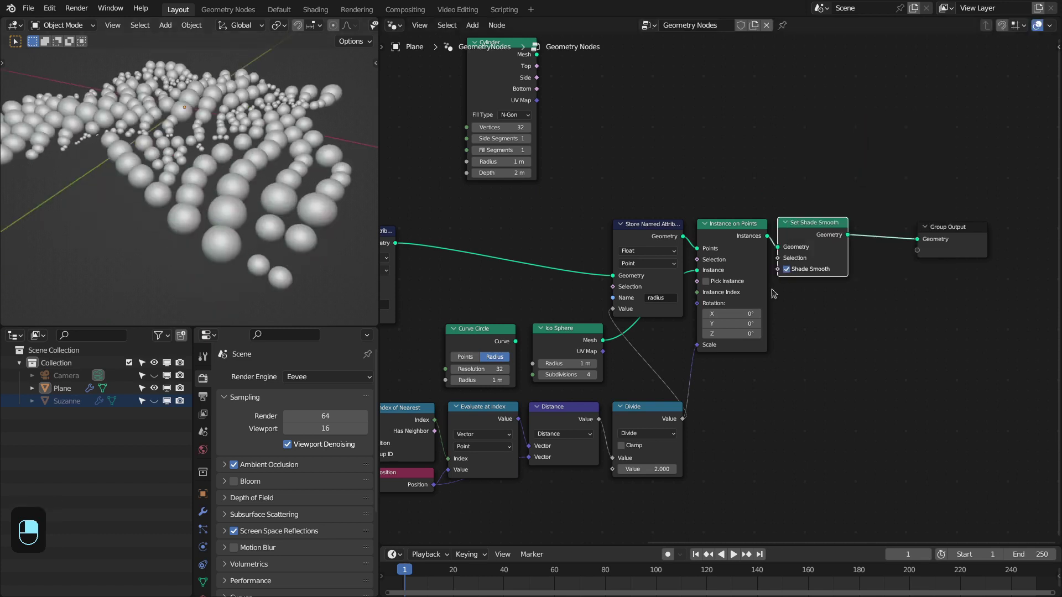
Insert a Set Material node after Set Shade Smooth and move Group Output closer to it
key(shift+a)
text(set materi)
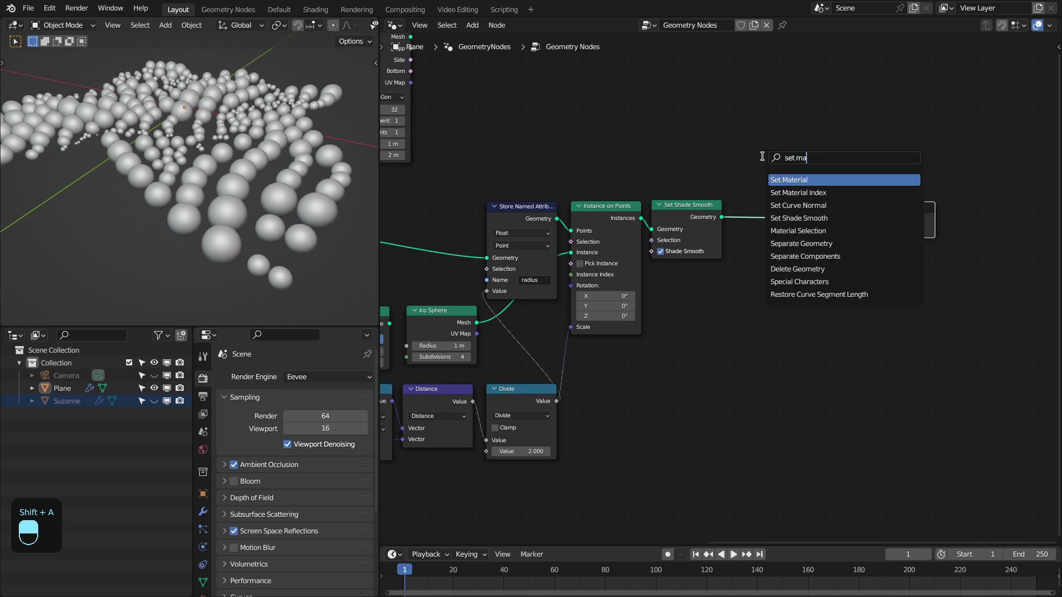
key(Return)
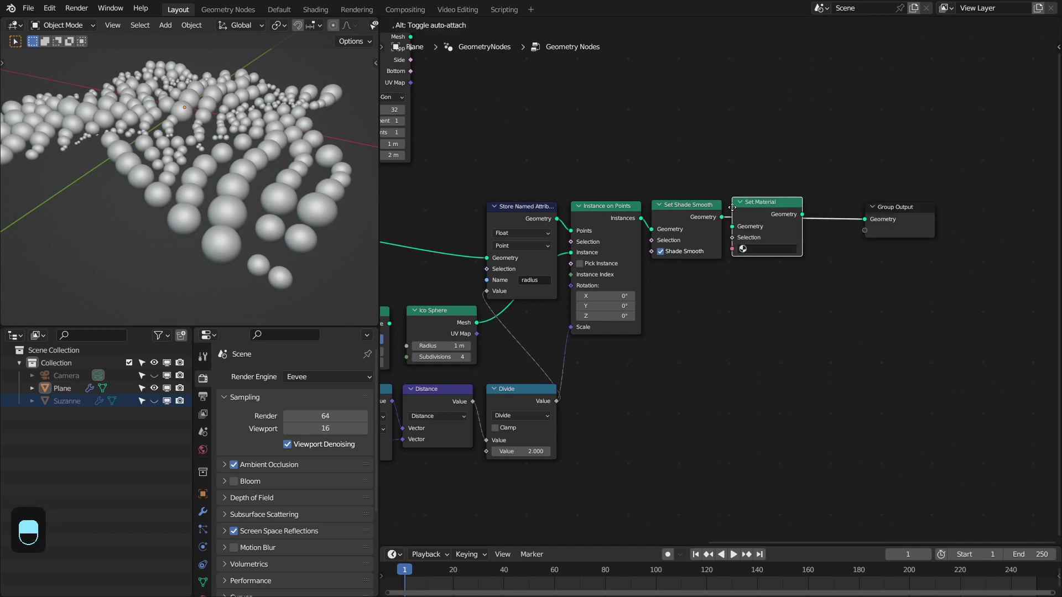
click(728, 208)
drag(884, 226, 839, 218)
middle_drag(839, 221, 983, 238)
Create a new material for the plane in the Shading workspace and assign it in the Set Material node
click(321, 9)
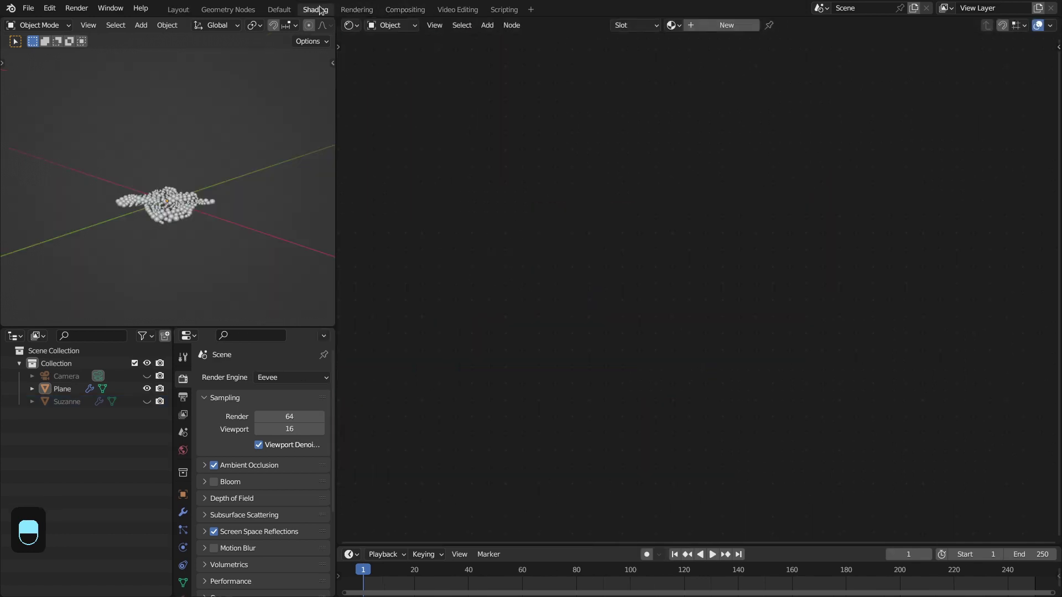
click(719, 25)
click(178, 10)
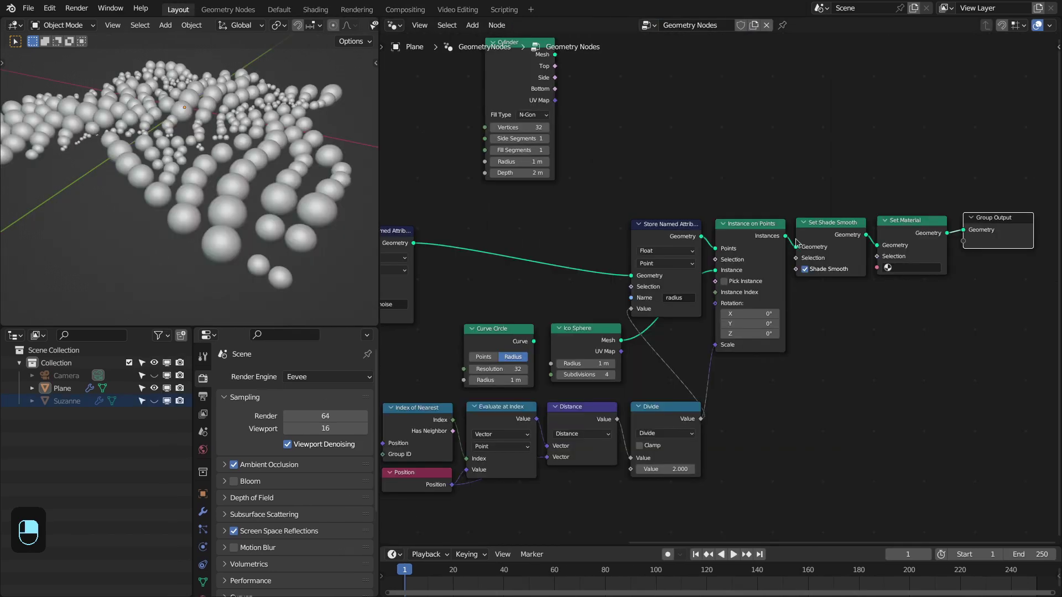
click(906, 283)
key(Home)
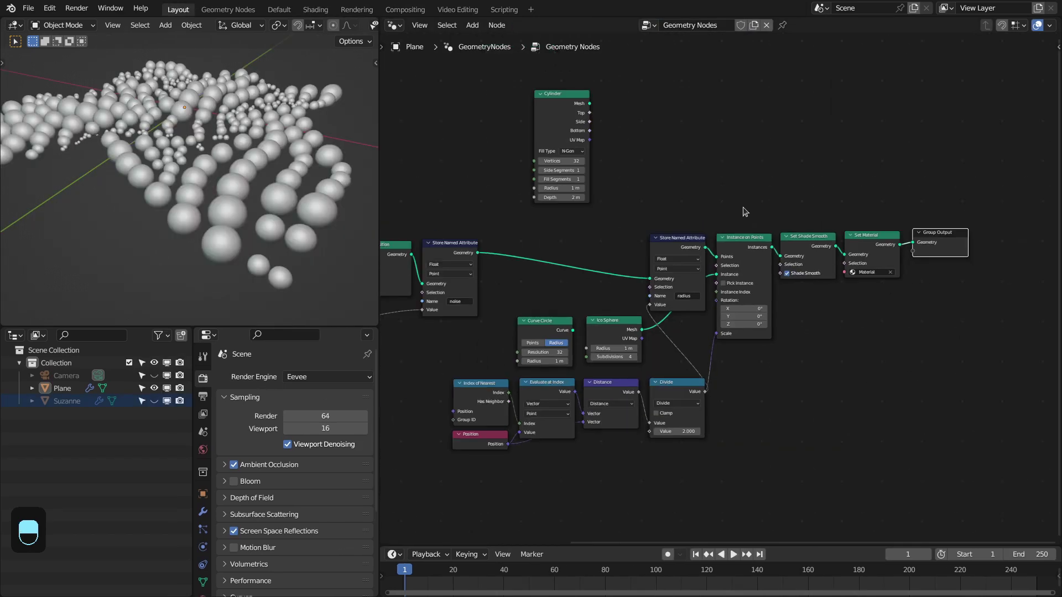
Add an Attribute node to the plane's material in the Shading workspace and place a duplicate below it
click(315, 10)
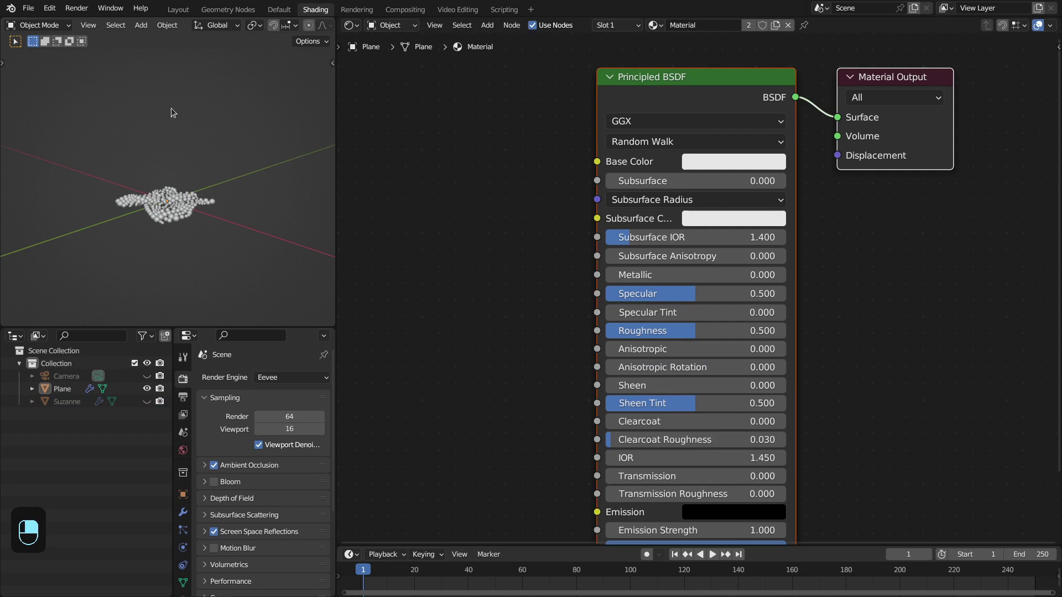
scroll(167, 210, up, 3)
middle_drag(170, 112, 222, 183)
middle_drag(371, 102, 469, 122)
key(shift+a)
click(468, 122)
text(a)
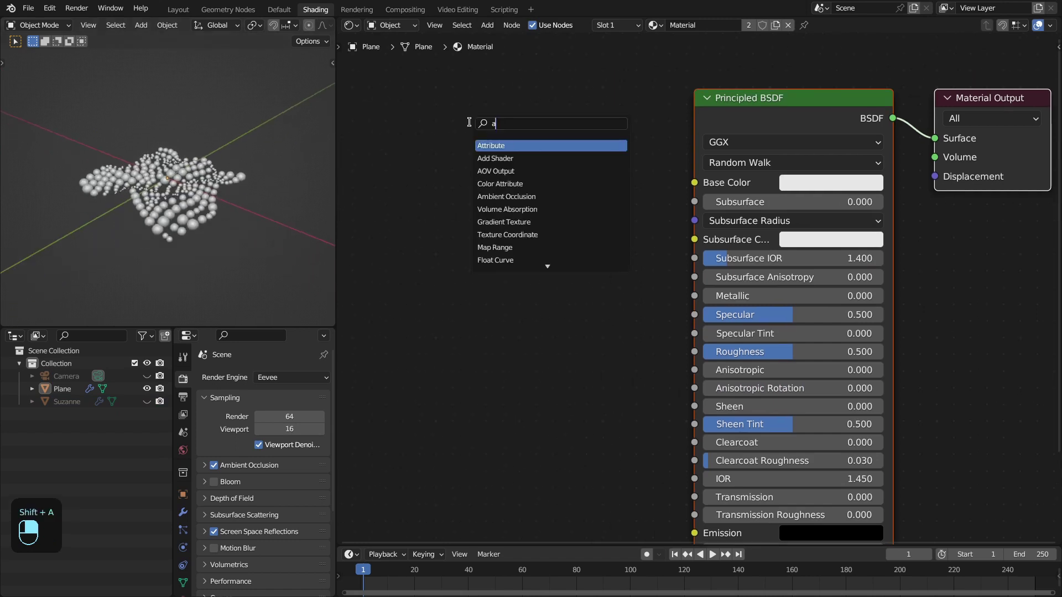
text(ttr)
key(Return)
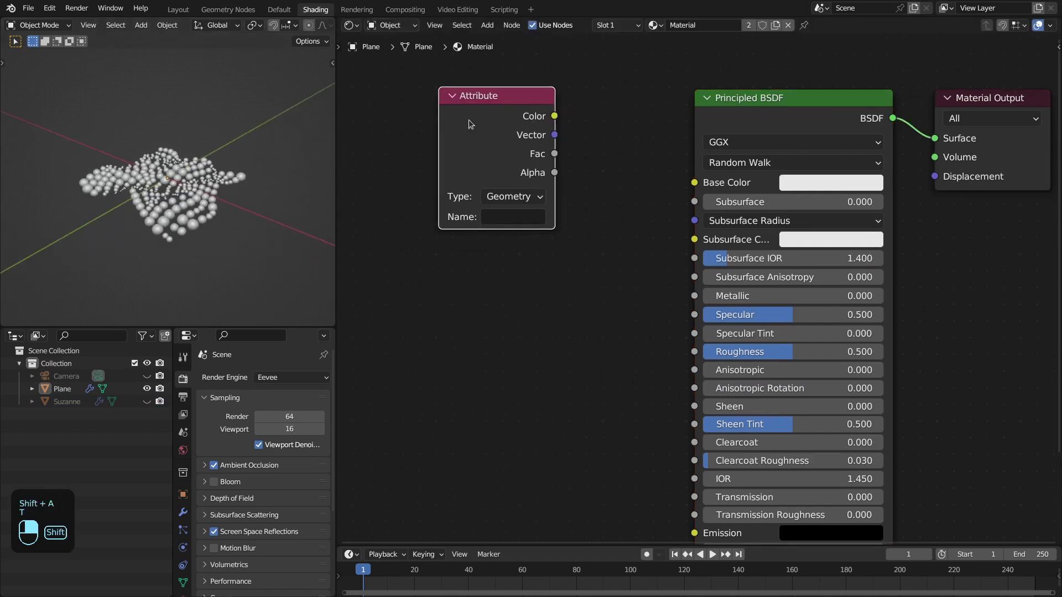
key(shift+d)
click(468, 278)
Set the two Attribute nodes' names to radius and noise, and move both farther from the Principled BSDF
click(500, 216)
text(radius)
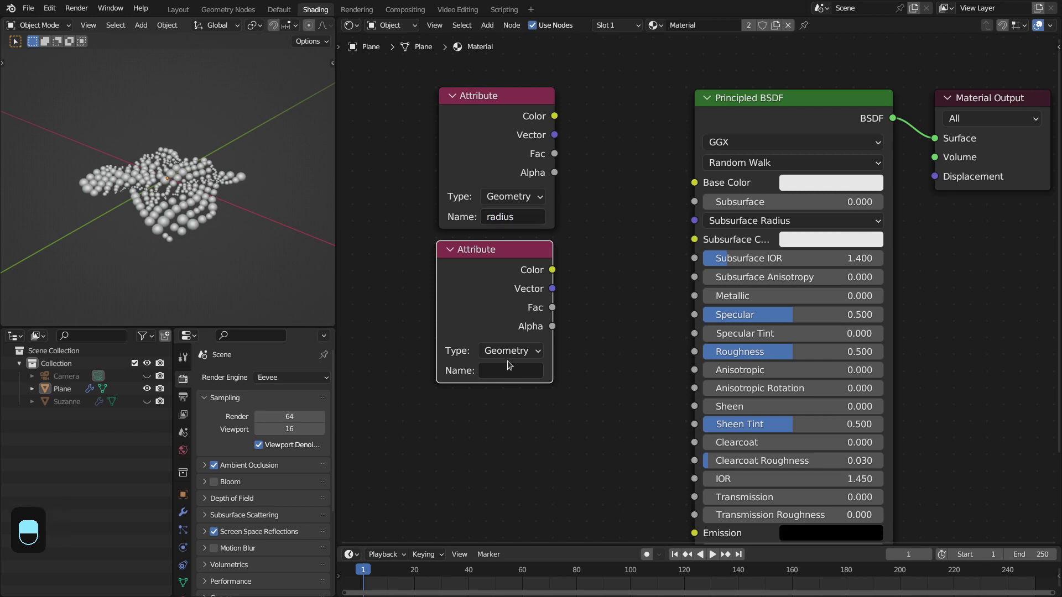
click(503, 369)
scroll(503, 373, down, 1)
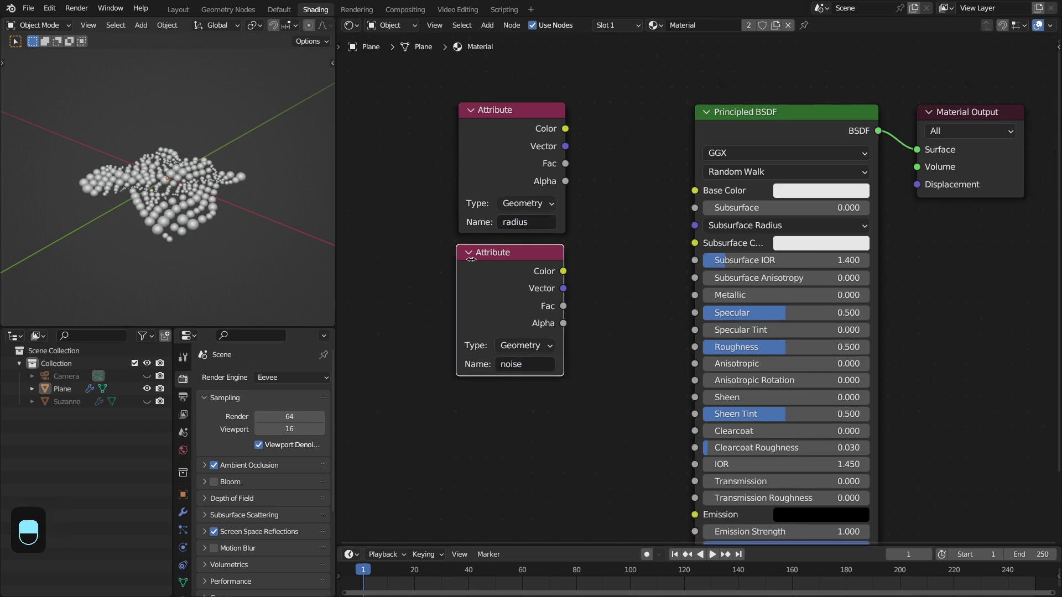
middle_drag(584, 210, 625, 210)
drag(625, 210, 438, 267)
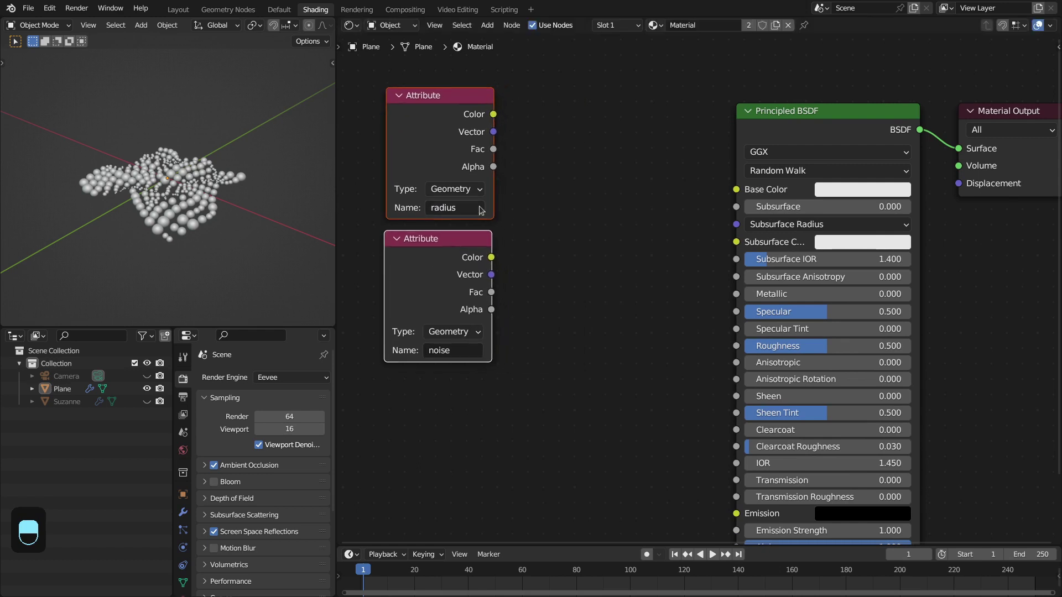
Preview the radius Attribute's Fac output on the Material Output's Surface, with the viewport switched to a shading mode that displays materials
ctrl+shift+click(492, 151)
ctrl+shift+click(492, 150)
key(z)
click(138, 115)
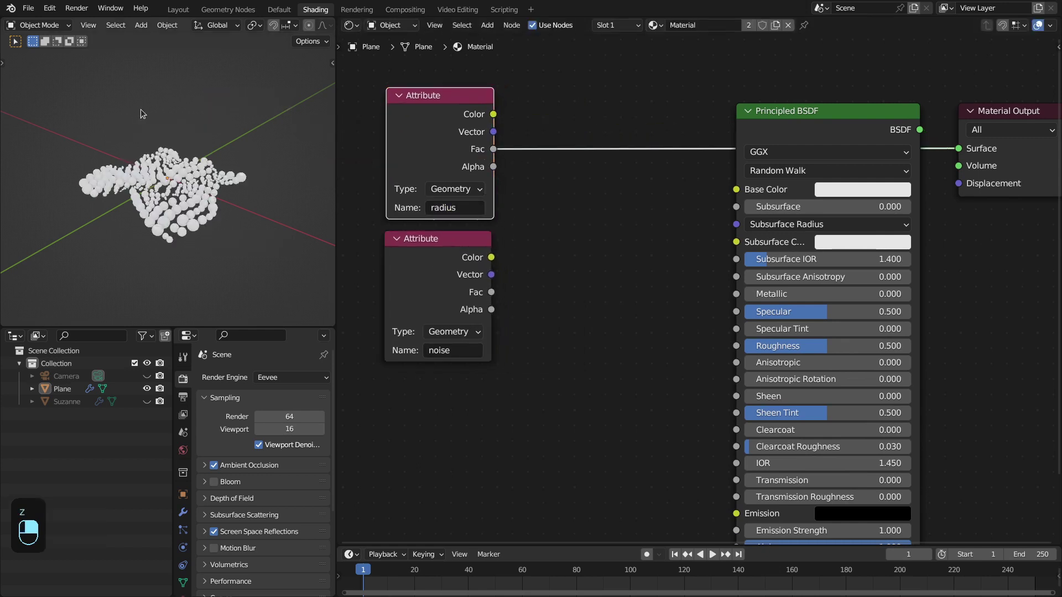
mouse_move(142, 111)
middle_down()
mouse_move(194, 197)
mouse_move(249, 141)
middle_up()
Set the type of both the radius and noise Attribute nodes to Instancer in the plane's material
ctrl+scroll(243, 5, up, 3)
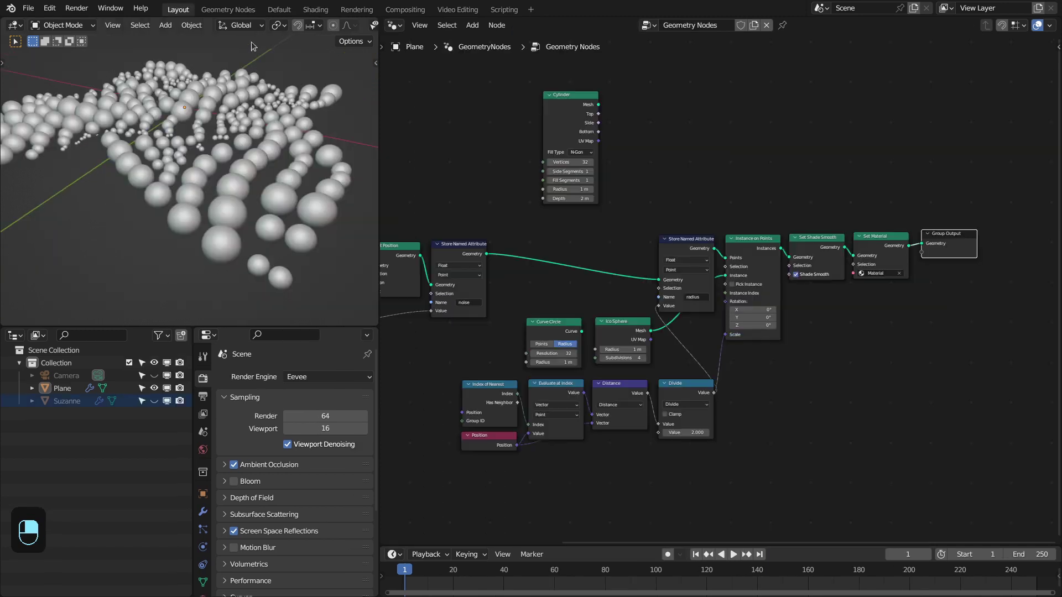
scroll(223, 124, down, 2)
scroll(649, 206, up, 3)
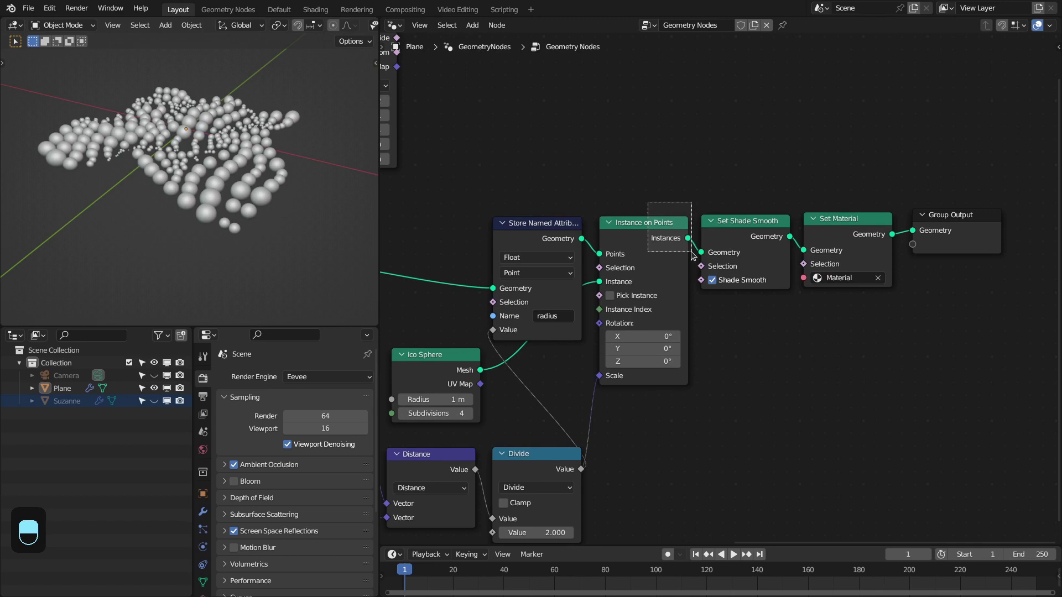
drag(695, 250, 685, 236)
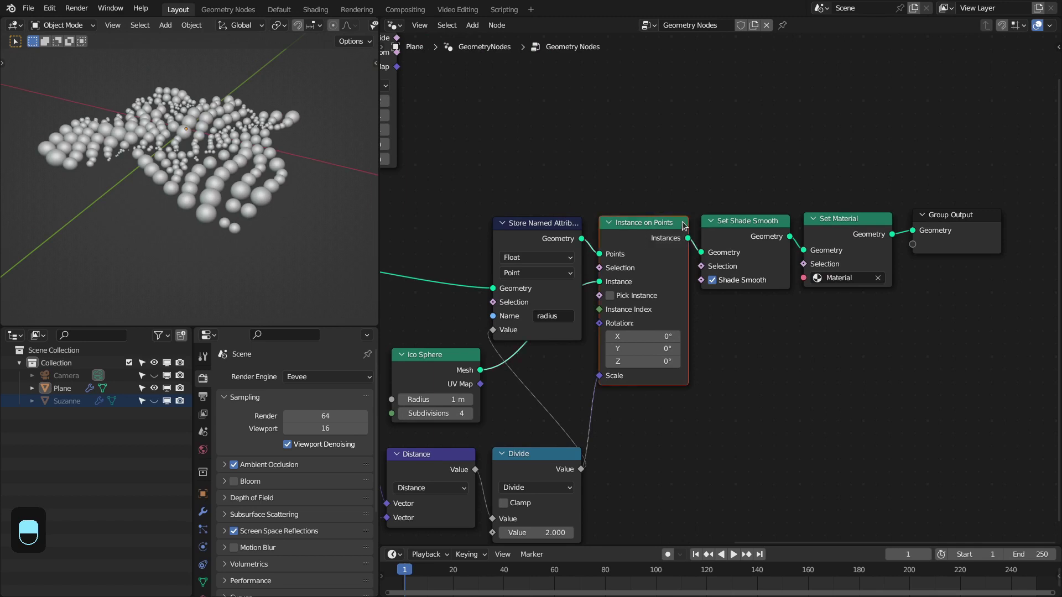
middle_drag(684, 225, 726, 206)
middle_drag(602, 199, 673, 199)
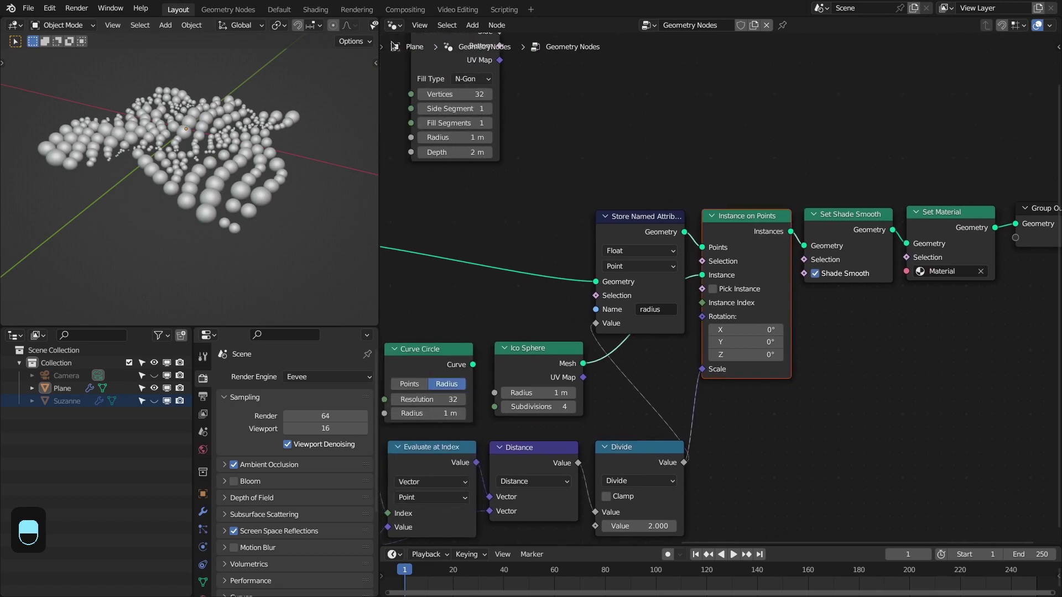
click(313, 10)
click(487, 179)
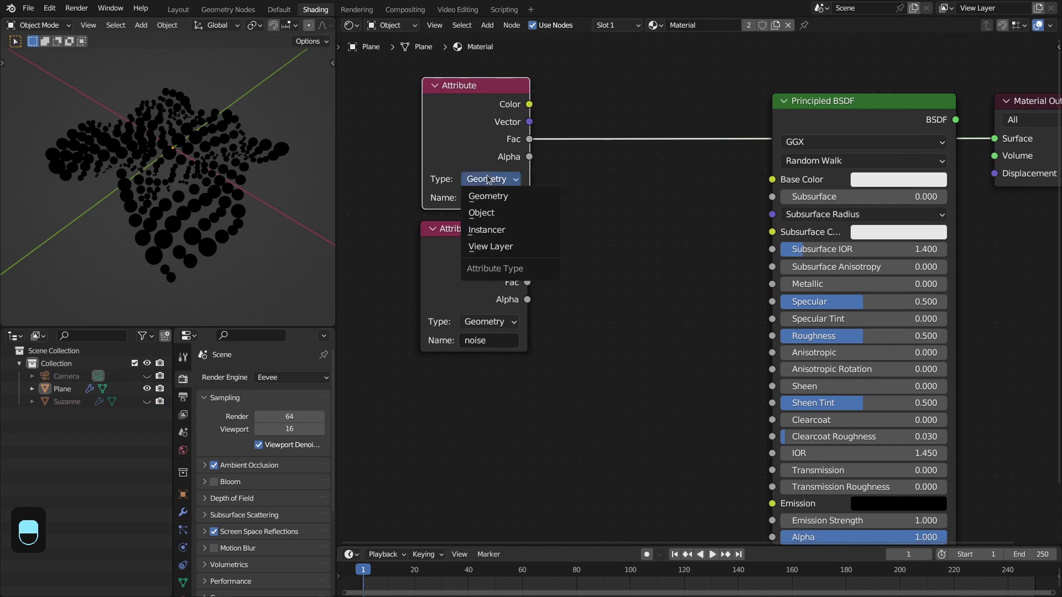
click(491, 230)
click(487, 321)
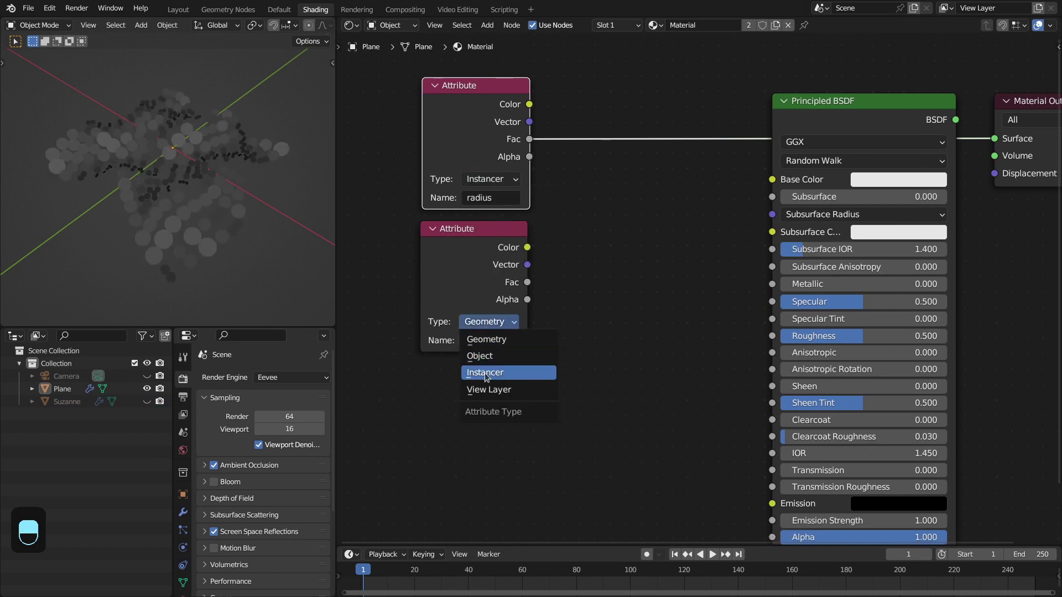
click(485, 374)
Add a Color Ramp fed by the radius Attribute's Fac output and place it beside that node
middle_drag(556, 298, 671, 291)
drag(453, 155, 564, 254)
drag(564, 254, 441, 247)
click(605, 125)
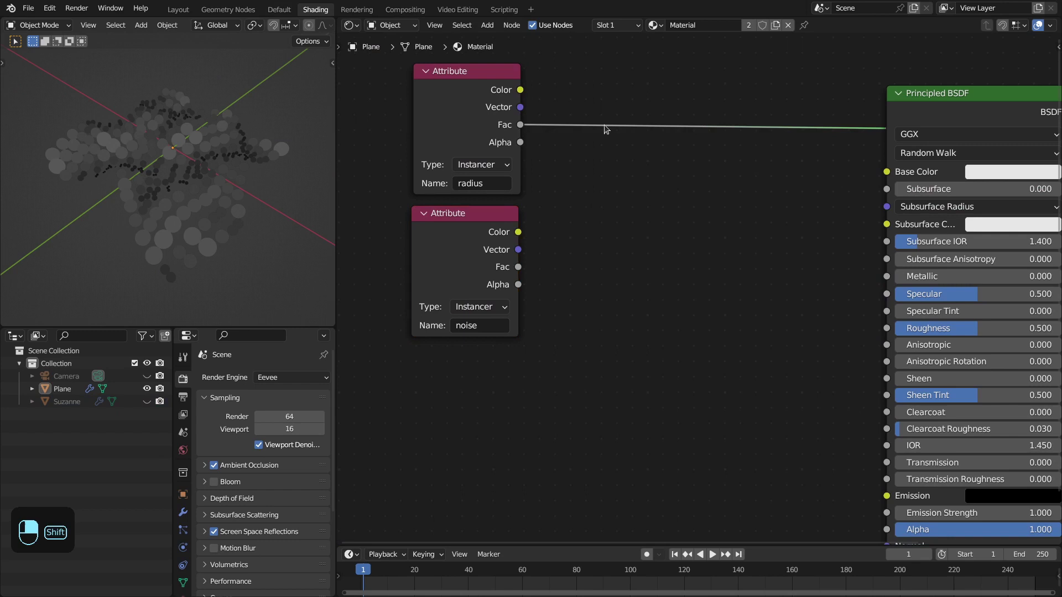
key(shift+a)
drag(520, 125, 578, 129)
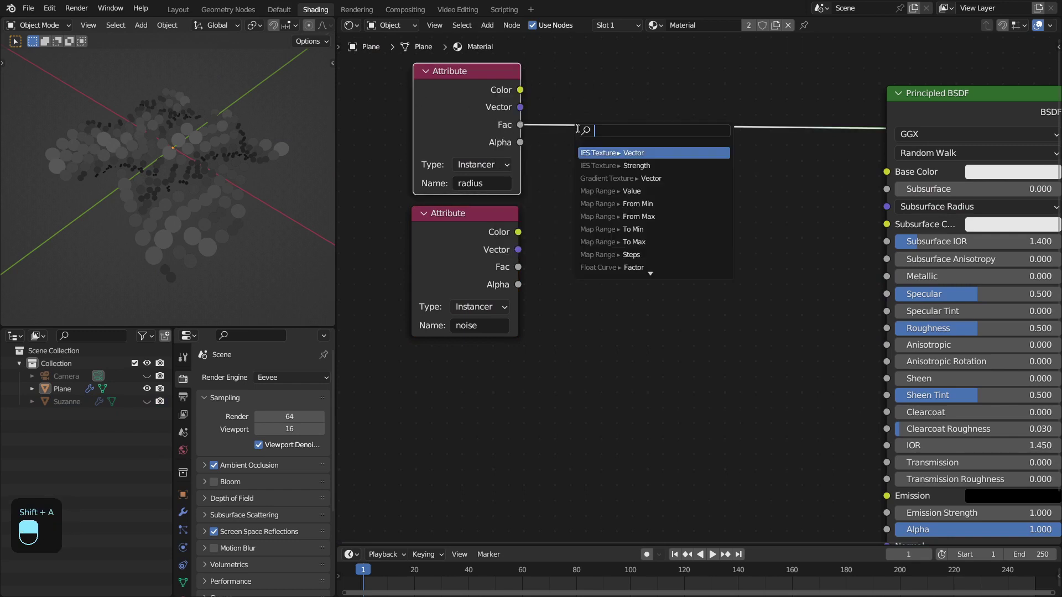
text(ram)
key(Return)
Duplicate the Color Ramp below the first one and connect the noise Attribute's Fac output to it
click(553, 72)
key(shift+d)
click(548, 257)
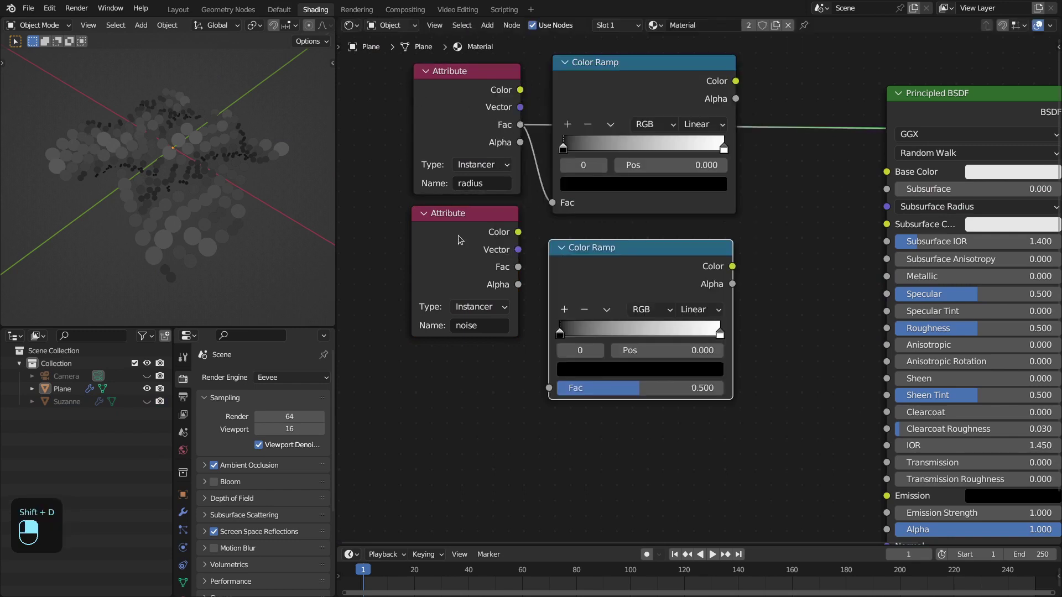
drag(457, 240, 482, 299)
drag(544, 366, 549, 387)
Connect the radius Color Ramp to Base Color and the BSDF to the output's Surface, moving both nodes closer to the ramps
scroll(684, 235, down, 2)
middle_drag(684, 236, 630, 248)
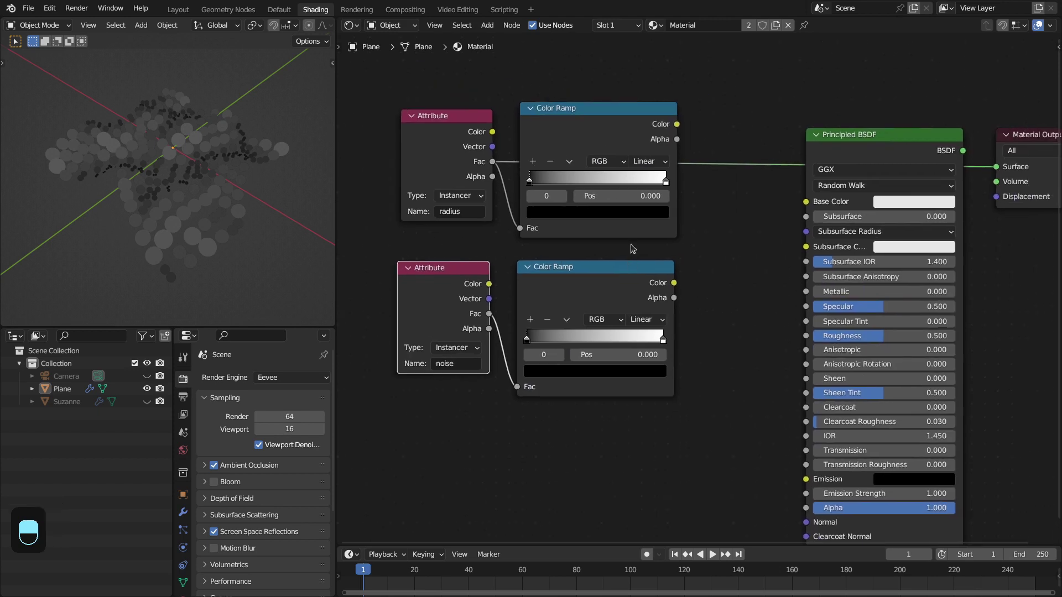
drag(676, 124, 806, 201)
drag(960, 156, 892, 130)
drag(1005, 170, 941, 155)
drag(796, 108, 779, 102)
Move the radius Color Ramp's white stop to 0.116 and change its color to orange
drag(666, 181, 538, 174)
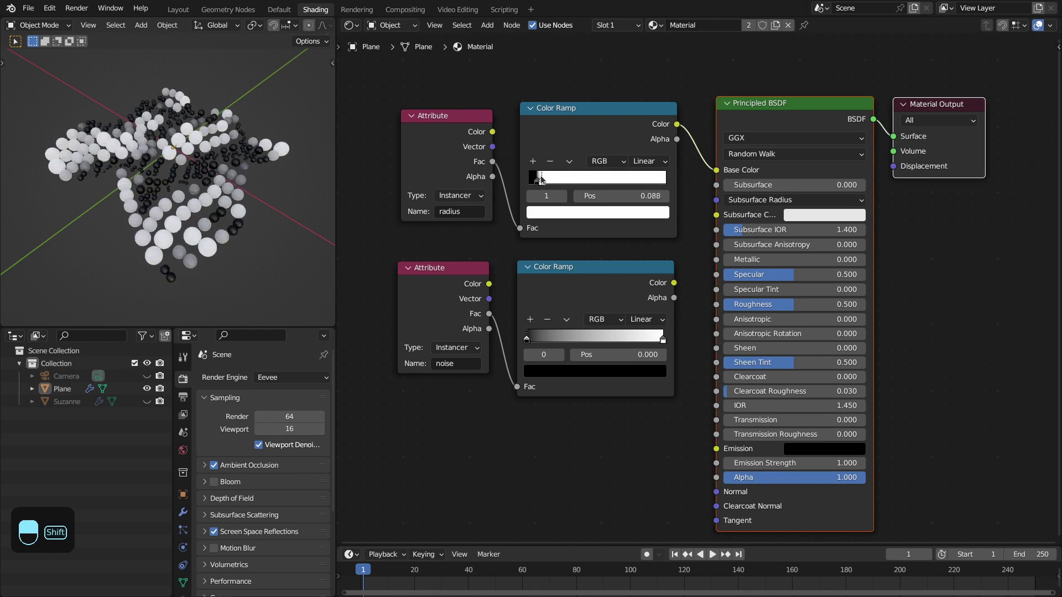
scroll(558, 188, up, 2)
click(564, 188)
drag(570, 280, 561, 301)
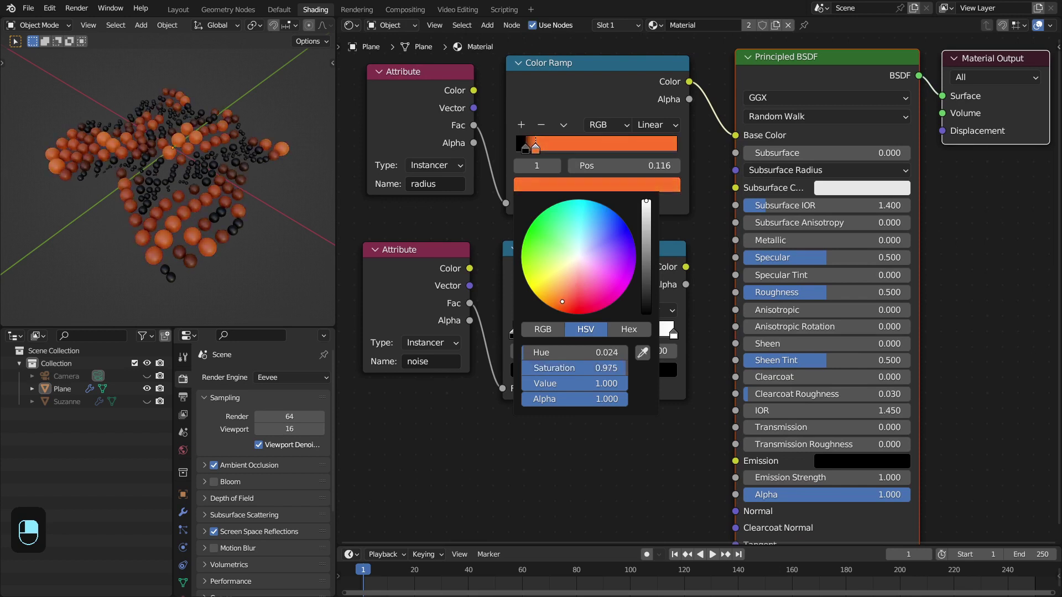
Set the Principled BSDF's roughness to 0.2
drag(857, 292, 832, 292)
click(785, 287)
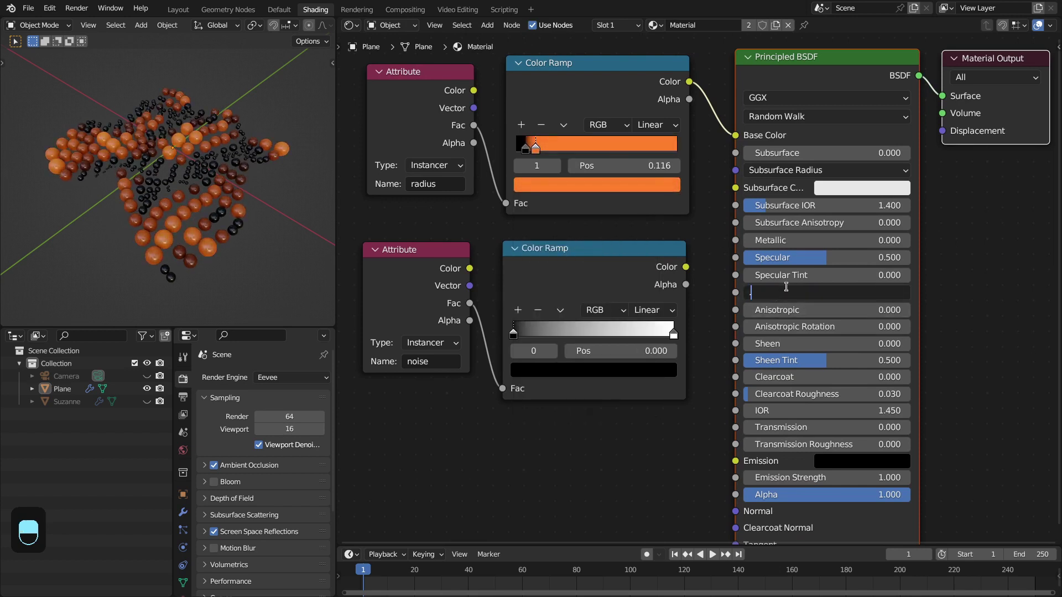
text(0.2)
key(Return)
Connect the noise Color Ramp to Base Color and pull its stops closer together, with the white stop at 0.648
middle_drag(605, 429, 639, 402)
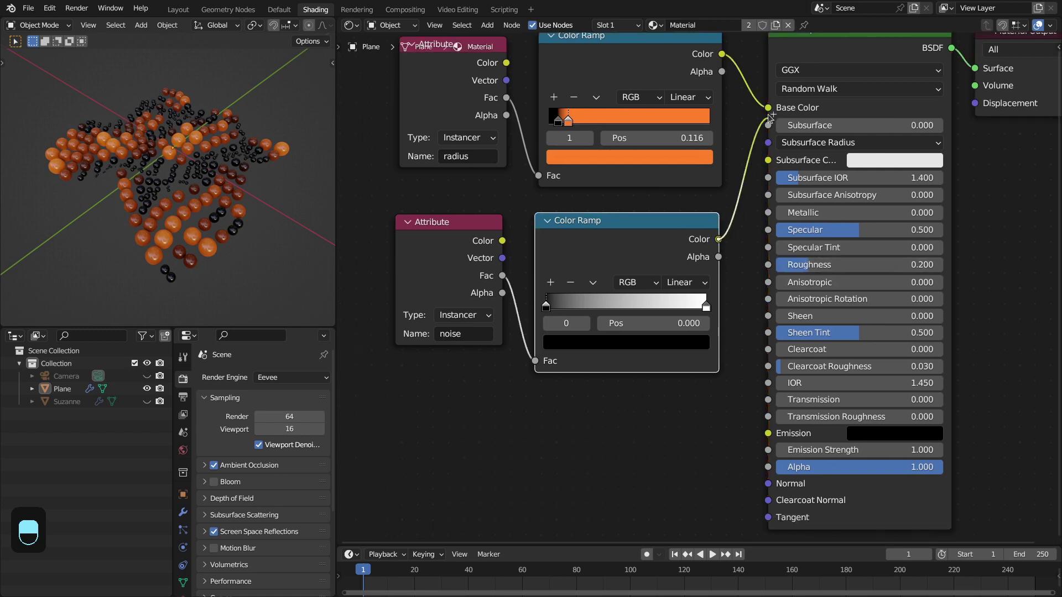
middle_drag(609, 255, 650, 241)
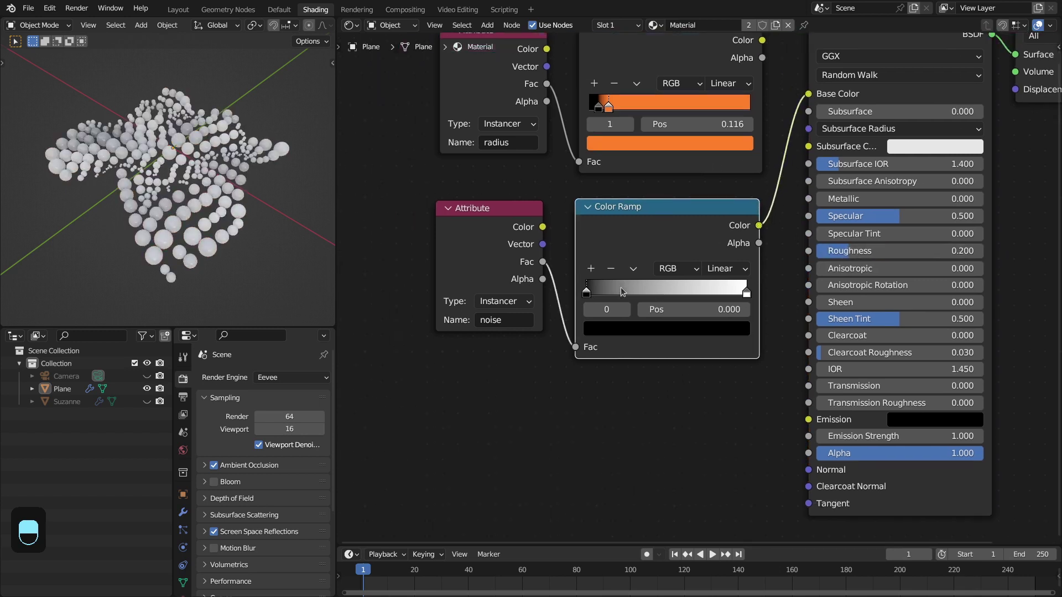
drag(617, 290, 648, 298)
click(654, 327)
scroll(714, 265, down, 3)
drag(680, 259, 683, 265)
Reconnect the radius Color Ramp to Base Color and set the Noise Texture's W to 75.690 in the geometry nodes
drag(743, 102, 782, 146)
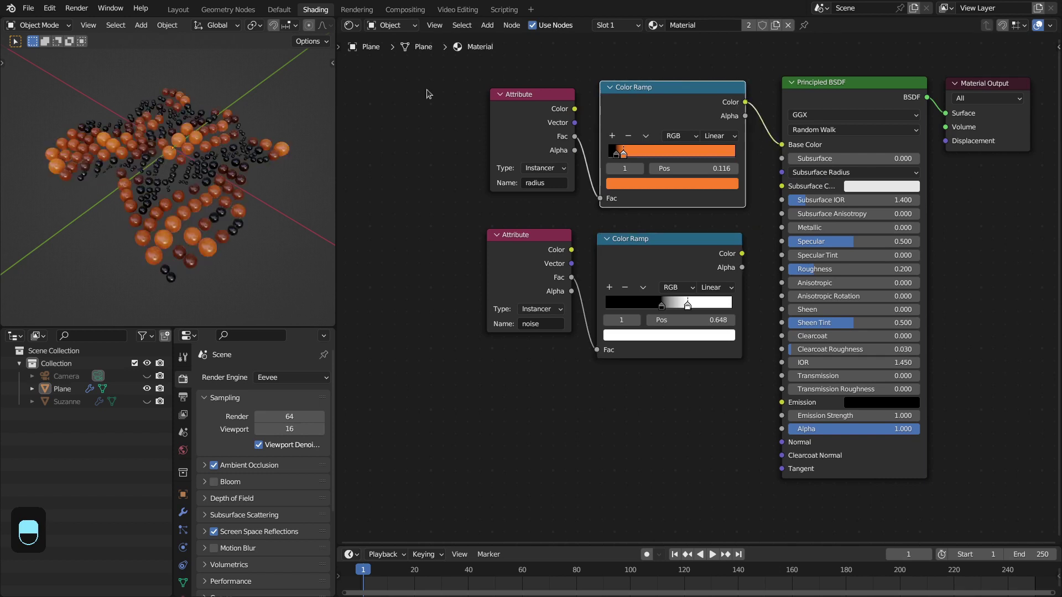
click(180, 9)
scroll(608, 354, up, 2)
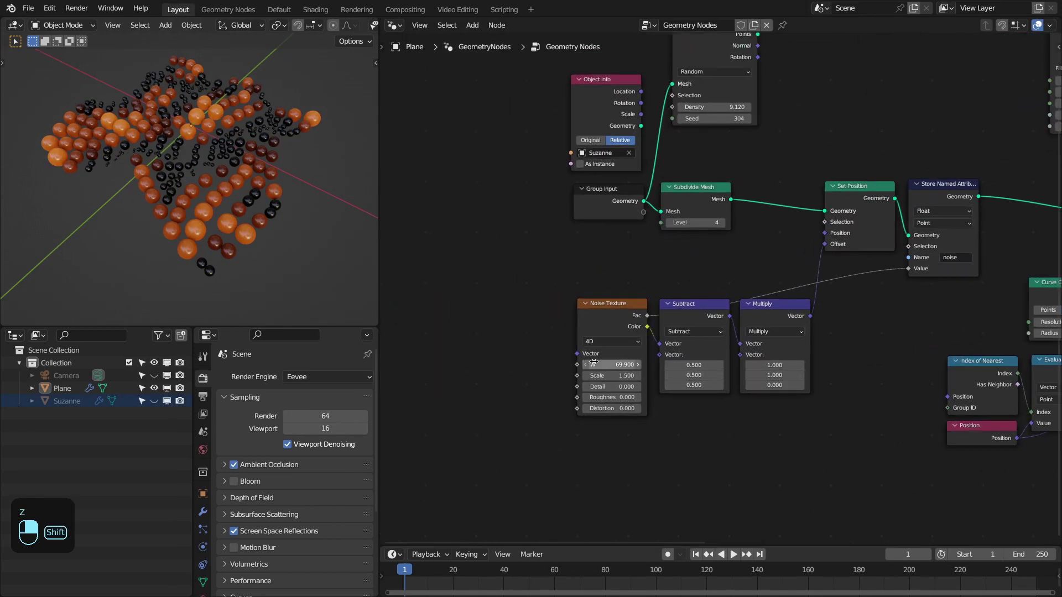
shift+drag(611, 364, 629, 365)
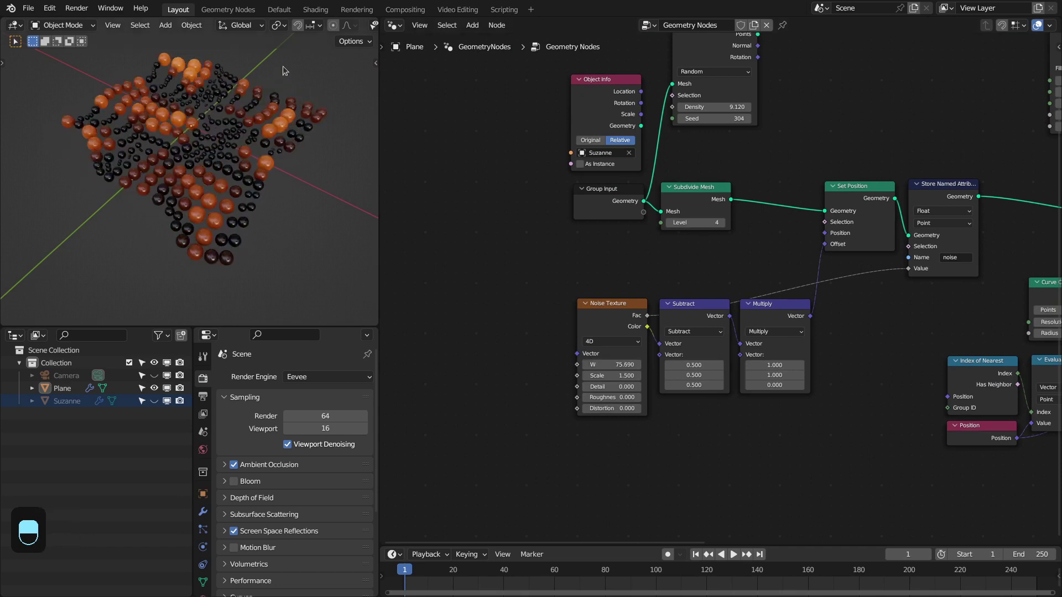
Preview the noise Color Ramp on Base Color and try a Noise Texture W of 78.810
click(313, 8)
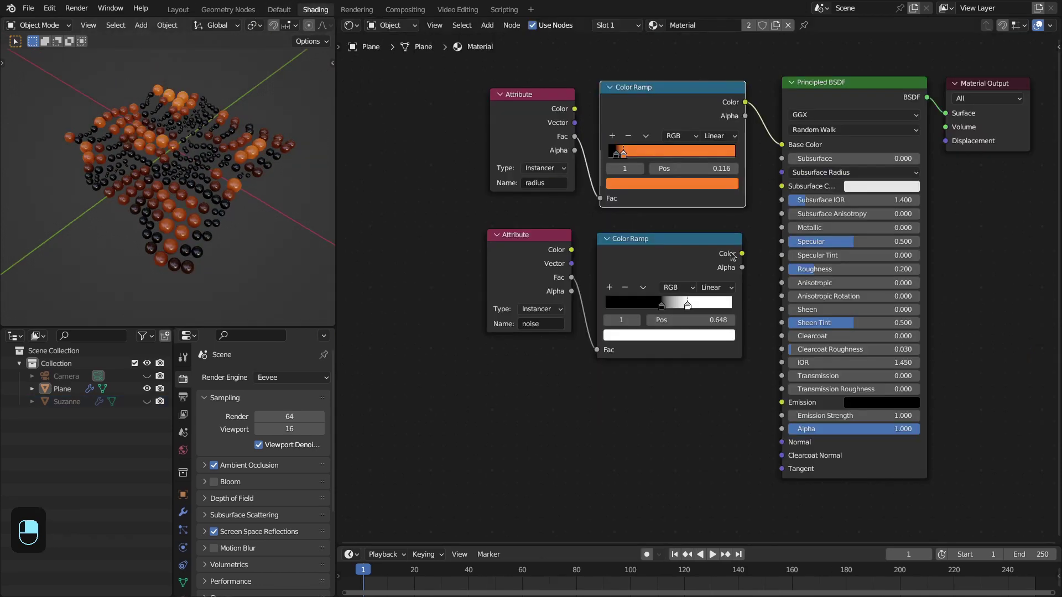
drag(732, 254, 774, 157)
click(178, 9)
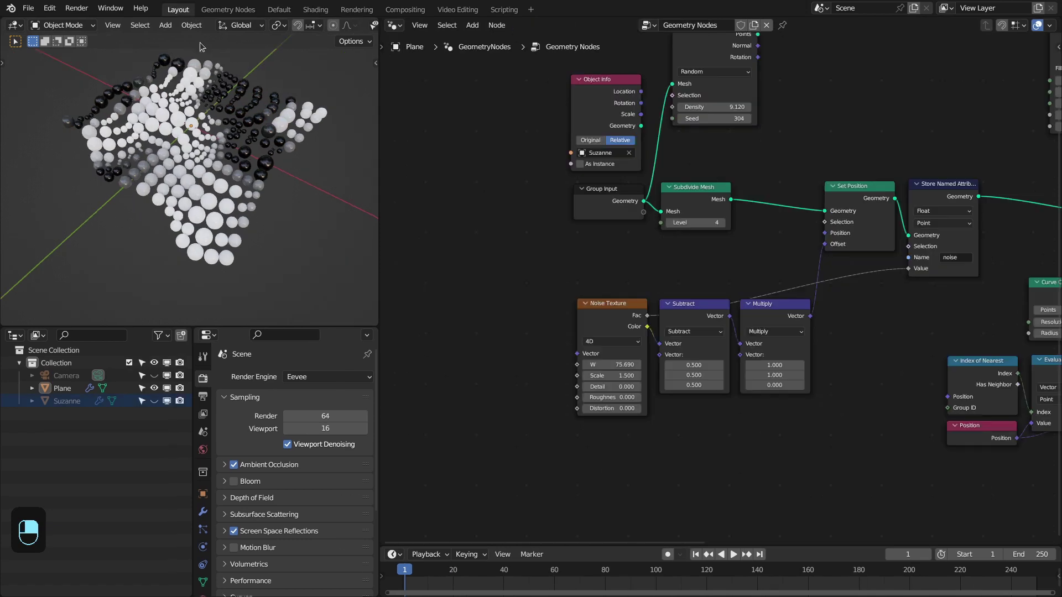
shift+drag(593, 365, 633, 364)
Set all three components of the Multiply node's vector to 3
middle_drag(767, 369, 694, 362)
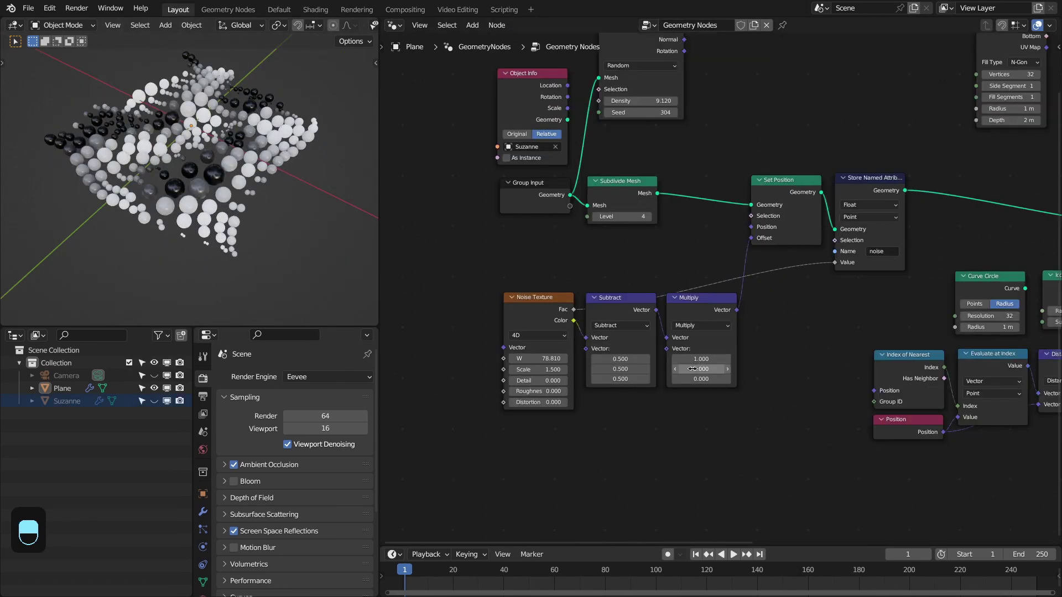
click(694, 359)
text(3)
key(Return)
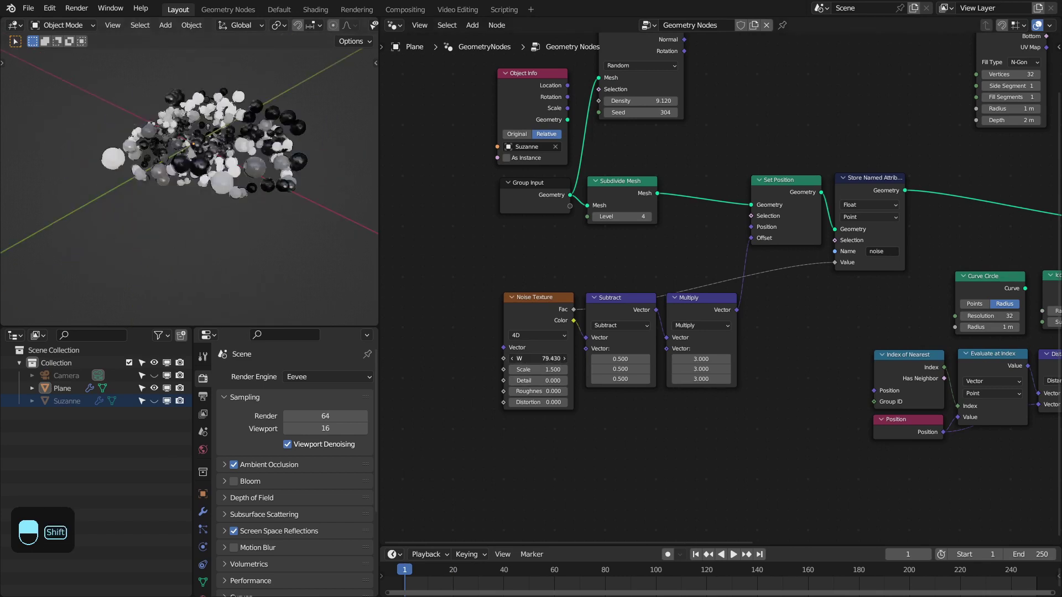
Return the radius Color Ramp to Base Color and shift both its stops toward higher positions, with the black one at 0.100
click(329, 10)
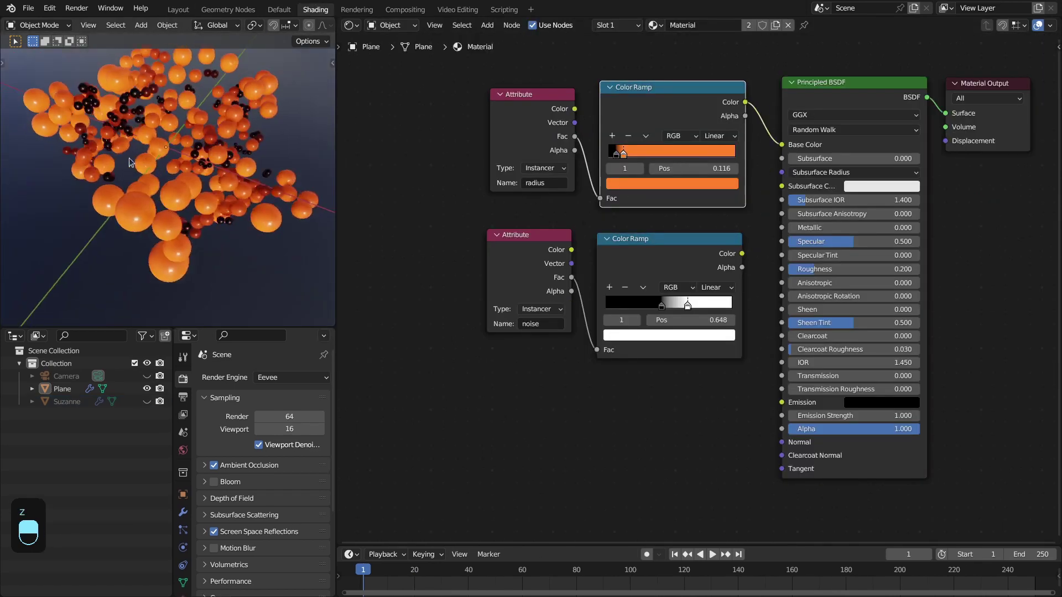
middle_drag(258, 120, 210, 133)
drag(623, 155, 637, 154)
drag(616, 154, 621, 154)
drag(637, 155, 630, 154)
middle_drag(169, 168, 135, 175)
Change the radius Color Ramp's black stop to blue and move it to 0.088
click(620, 153)
click(672, 183)
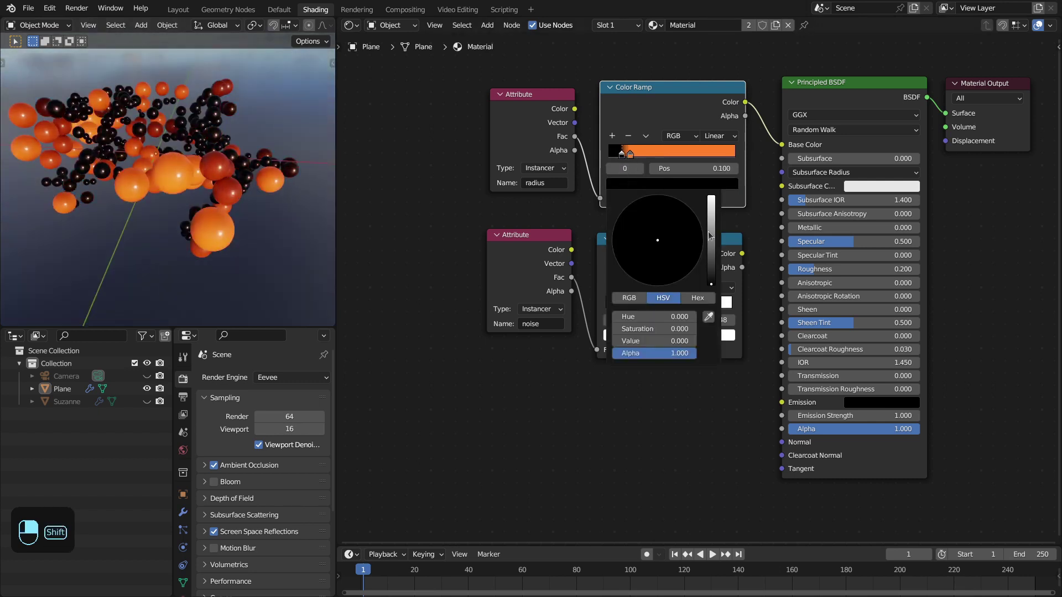
shift+drag(711, 266, 711, 273)
drag(649, 229, 674, 229)
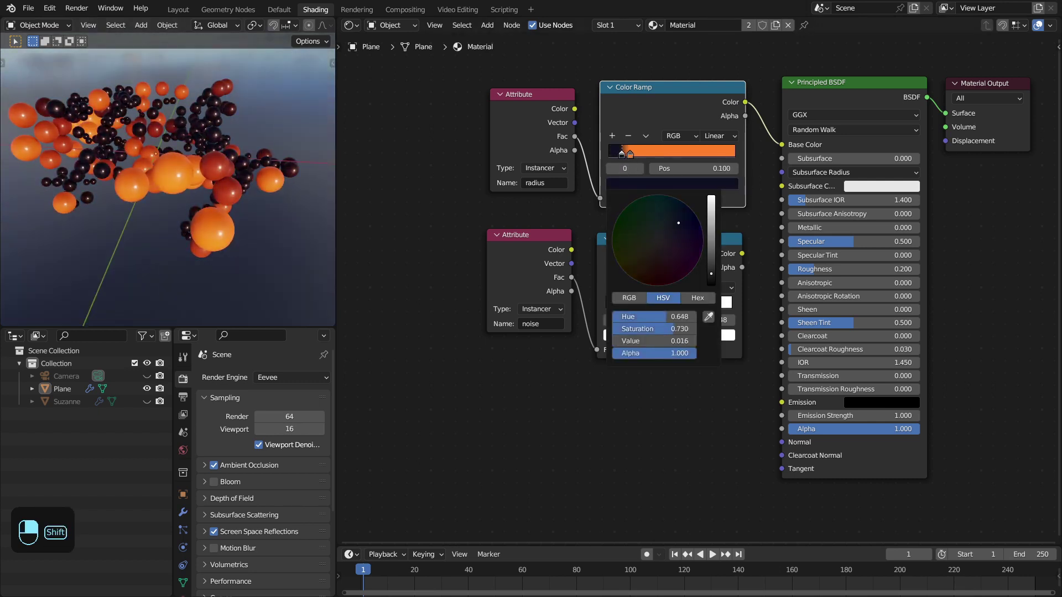
shift+drag(711, 274, 711, 242)
shift+drag(621, 154, 618, 153)
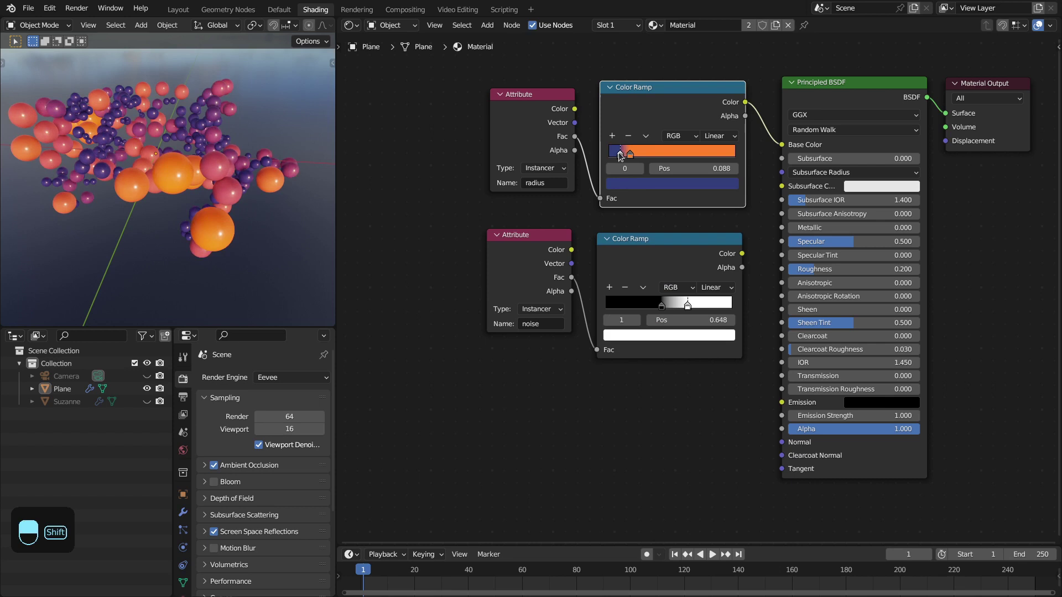
Show the shaded materials and environment in the Layout viewport and increase or decrease the Noise Texture's W for a different sphere arrangement
mouse_move(232, 149)
middle_down()
mouse_move(188, 147)
mouse_move(188, 136)
middle_up()
click(178, 9)
key(z)
click(197, 125)
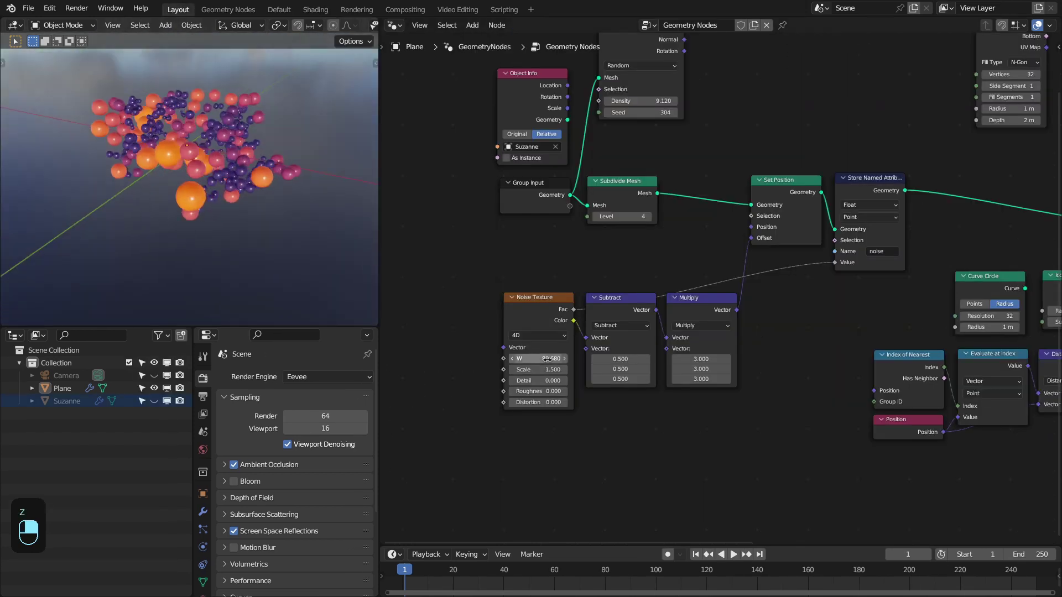
drag(547, 359, 488, 359)
scroll(834, 278, down, 4)
middle_drag(834, 278, 683, 285)
scroll(694, 285, down, 2)
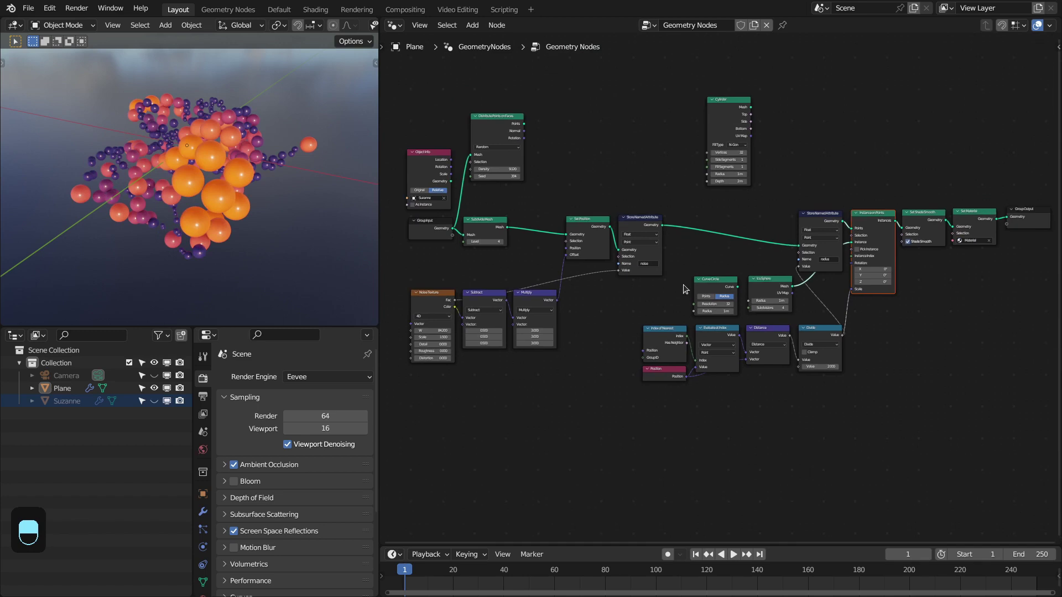